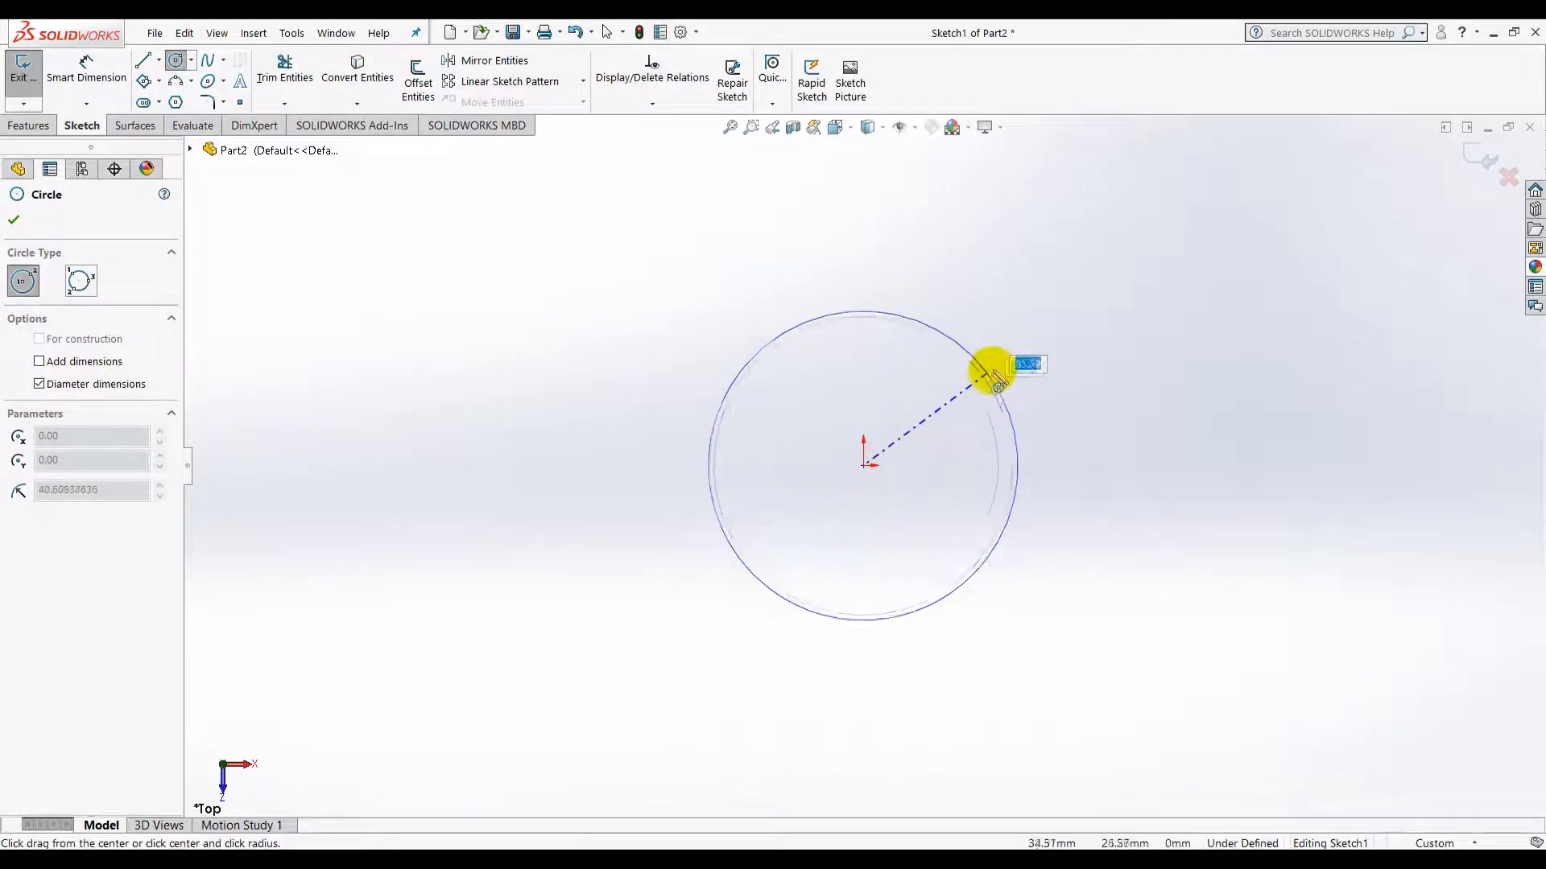
Dimension the circle's diameter as 40 mm and exit the sketch
click(87, 72)
click(724, 388)
click(615, 286)
text(40)
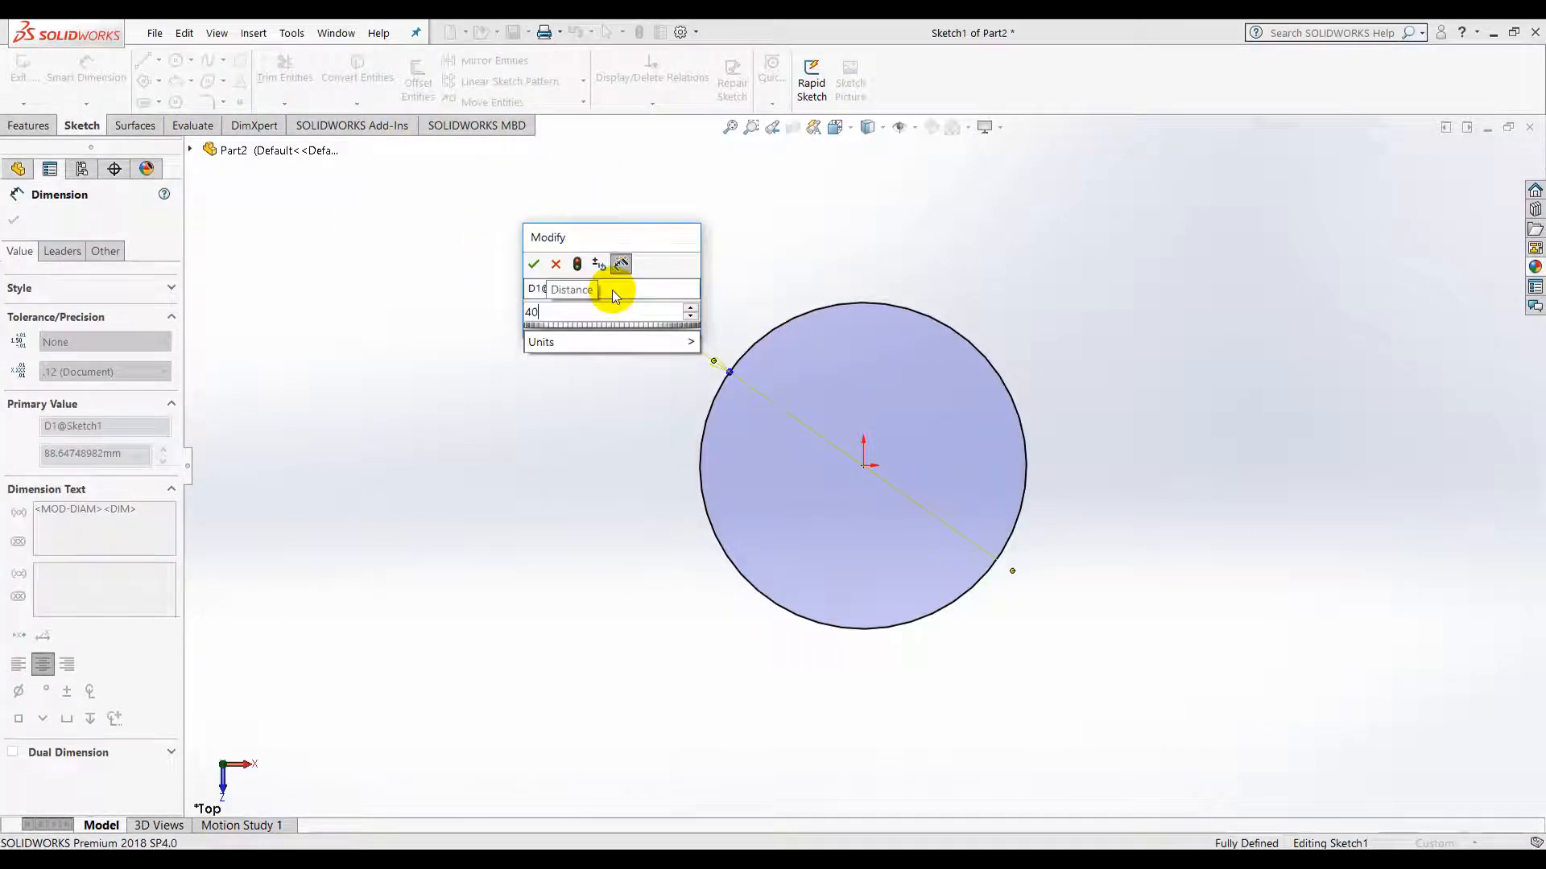
key(Return)
click(634, 544)
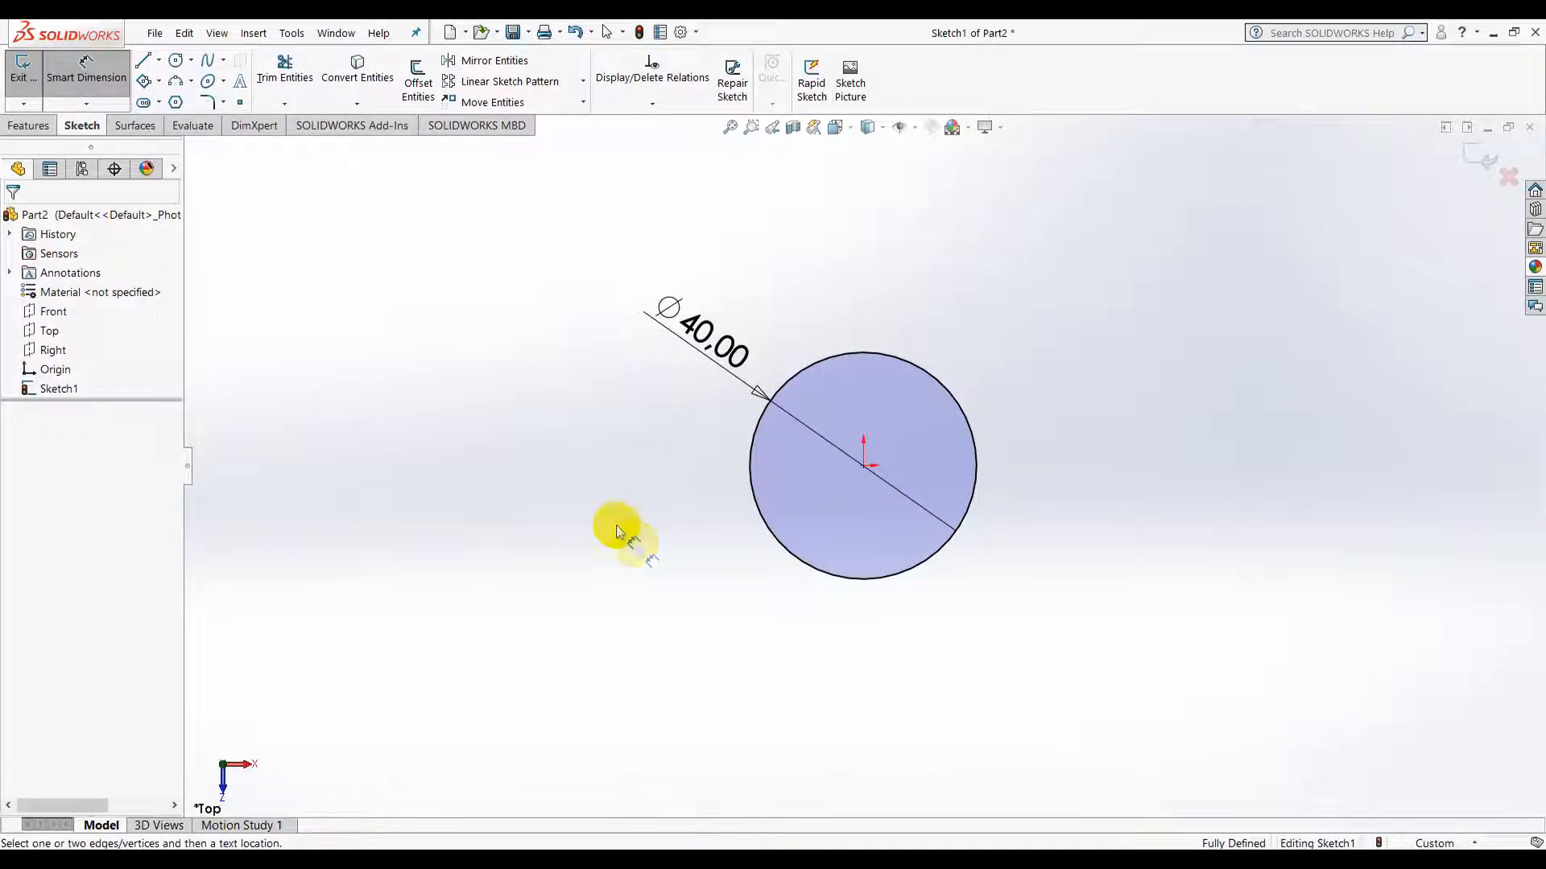
click(24, 65)
Begin defining a new reference plane and list the part's default planes for selection
mouse_move(433, 425)
middle_down()
mouse_move(535, 483)
mouse_move(556, 282)
middle_up()
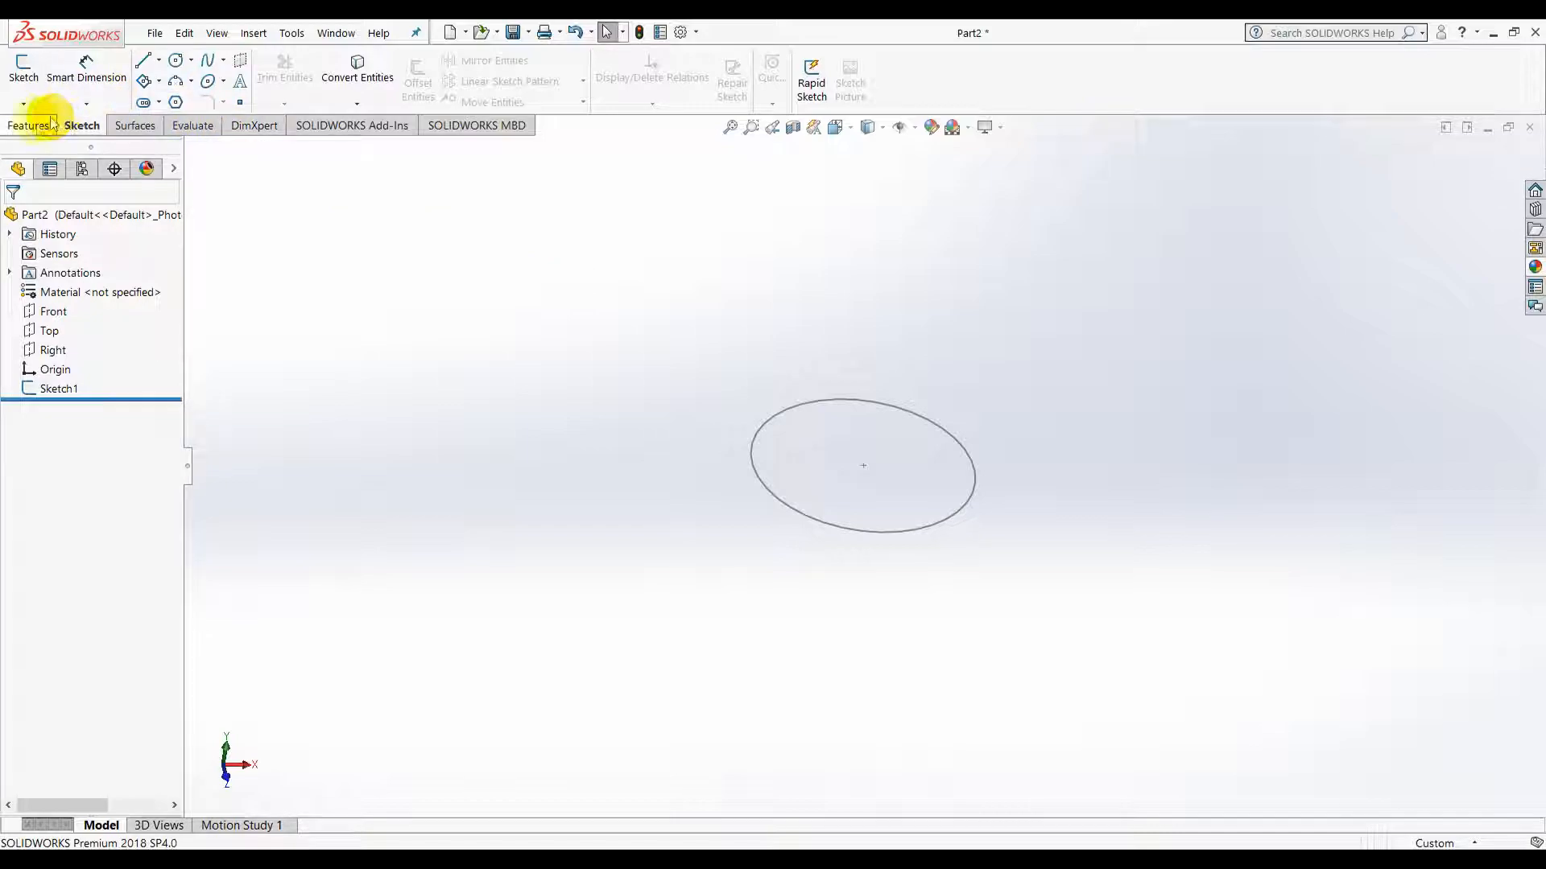
click(24, 126)
click(934, 77)
click(951, 125)
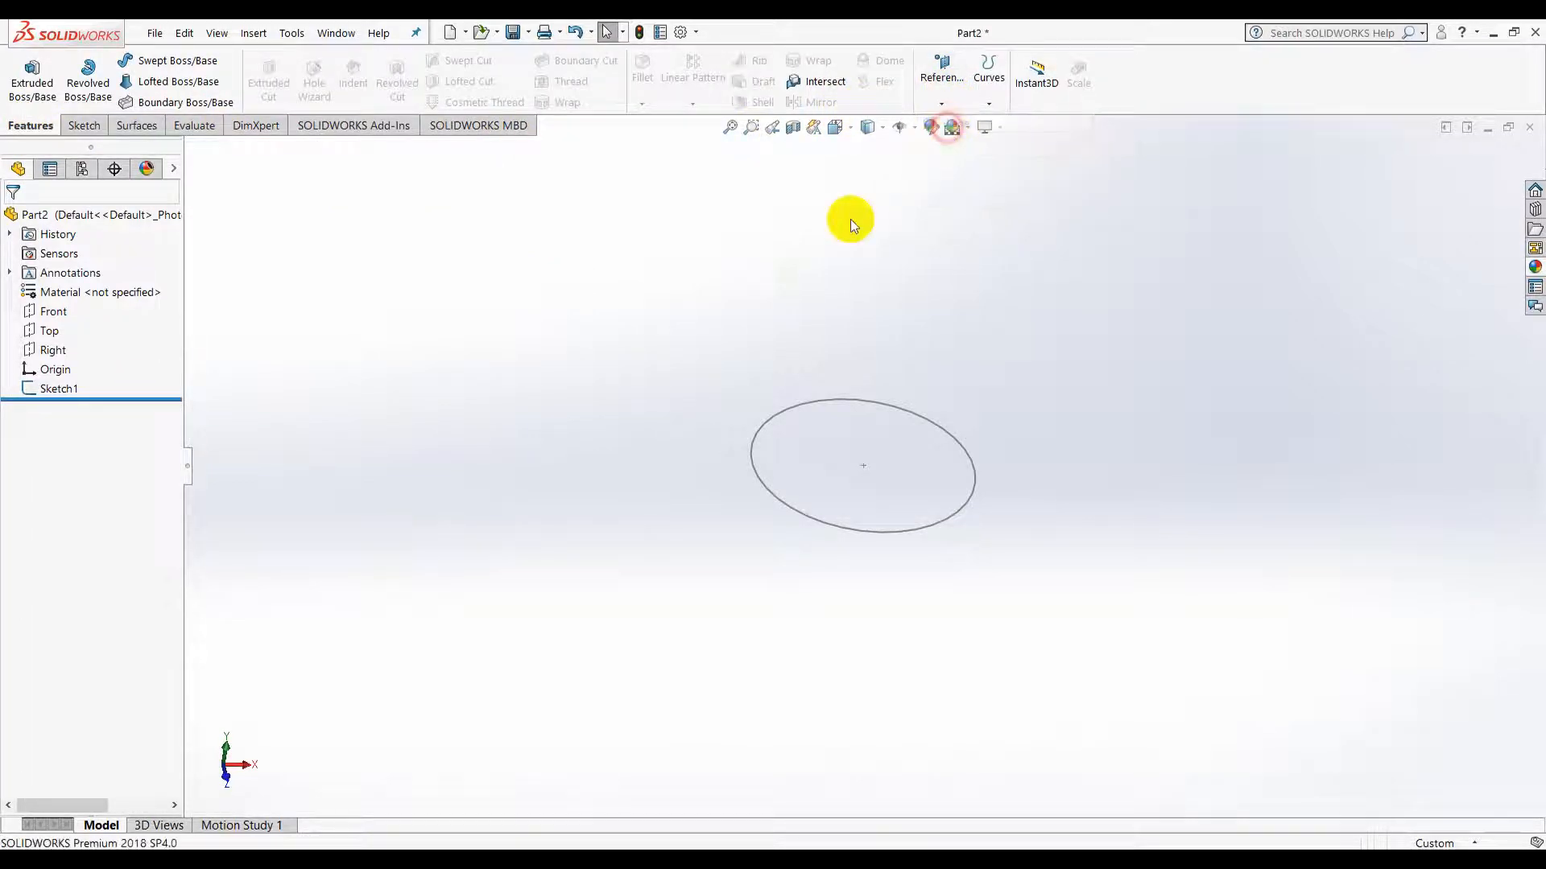
click(191, 149)
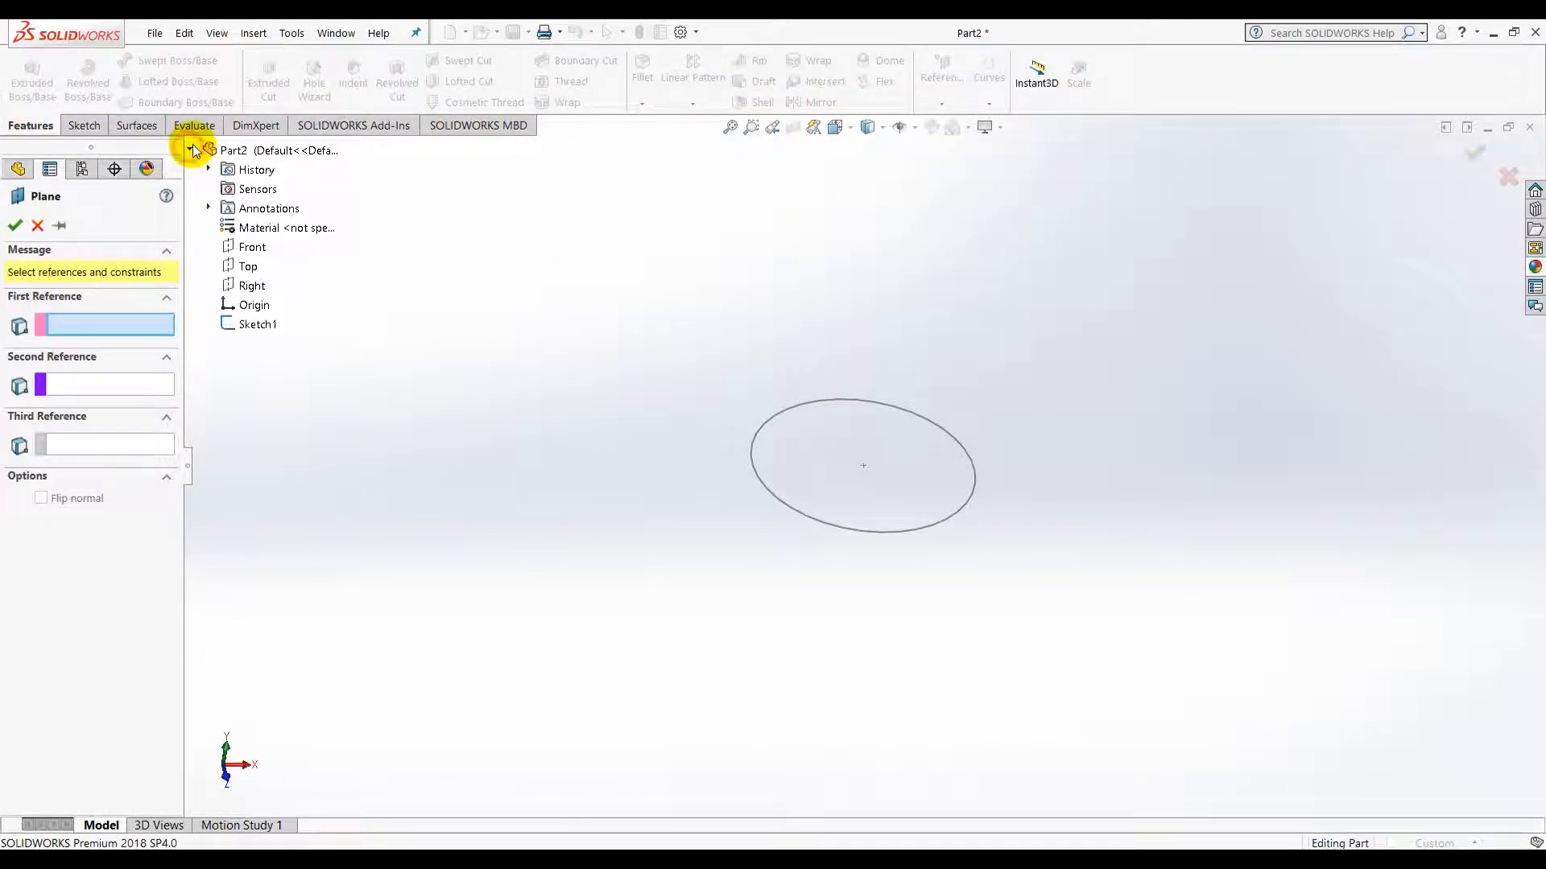
Try the Front, Top and Right planes in turn as the new plane's first reference
click(252, 246)
middle_drag(519, 447, 407, 317)
click(96, 322)
click(248, 272)
click(125, 322)
click(247, 288)
click(165, 322)
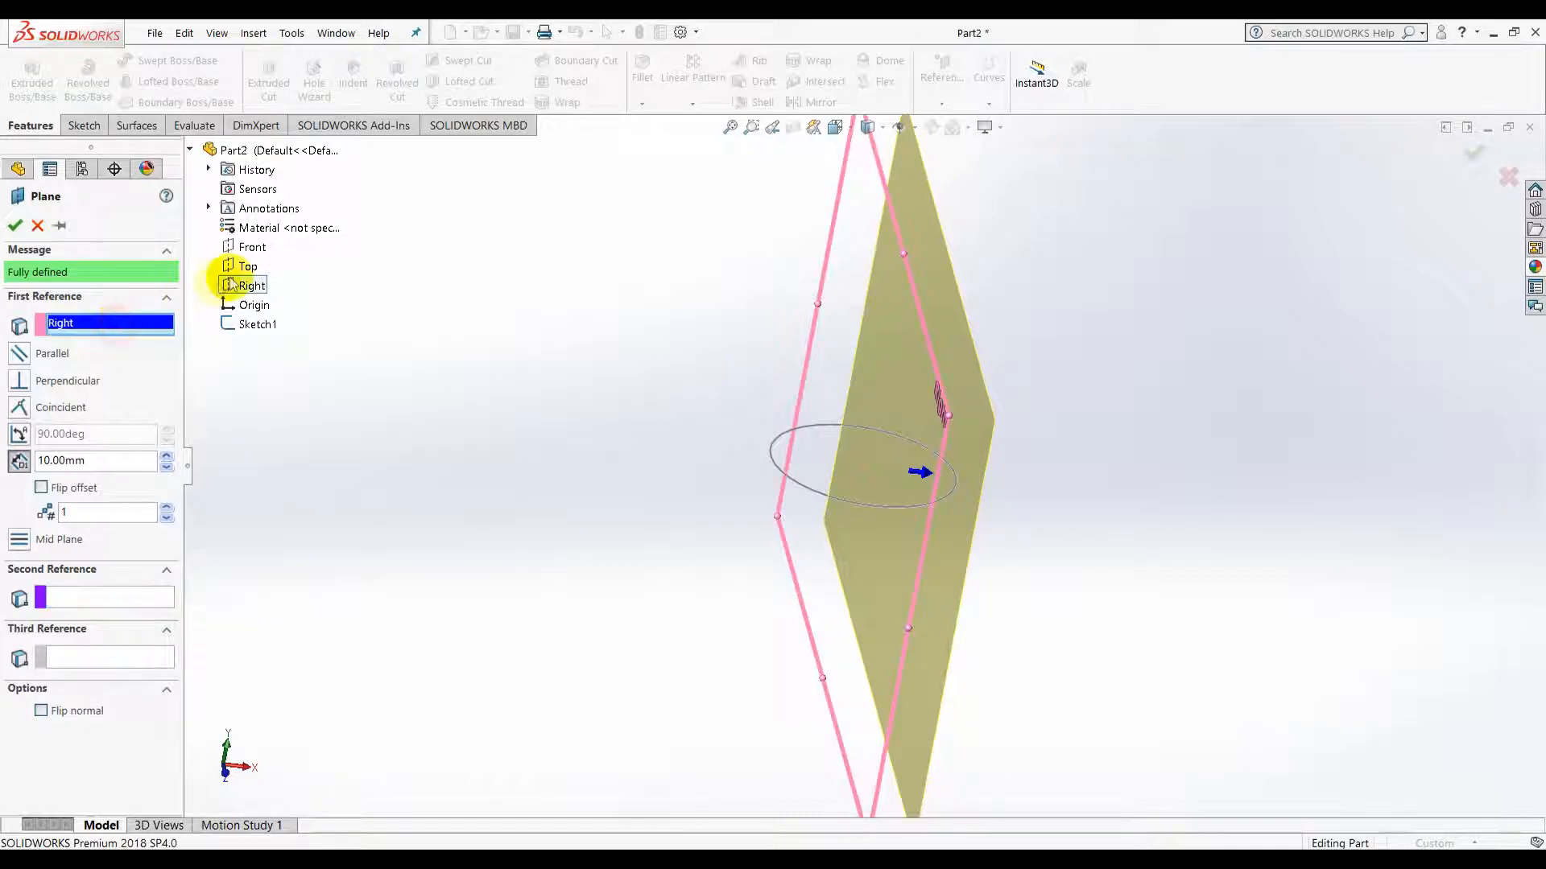
Create the reference plane parallel to the Top plane at an offset of 50 mm
click(248, 266)
middle_drag(519, 443, 518, 303)
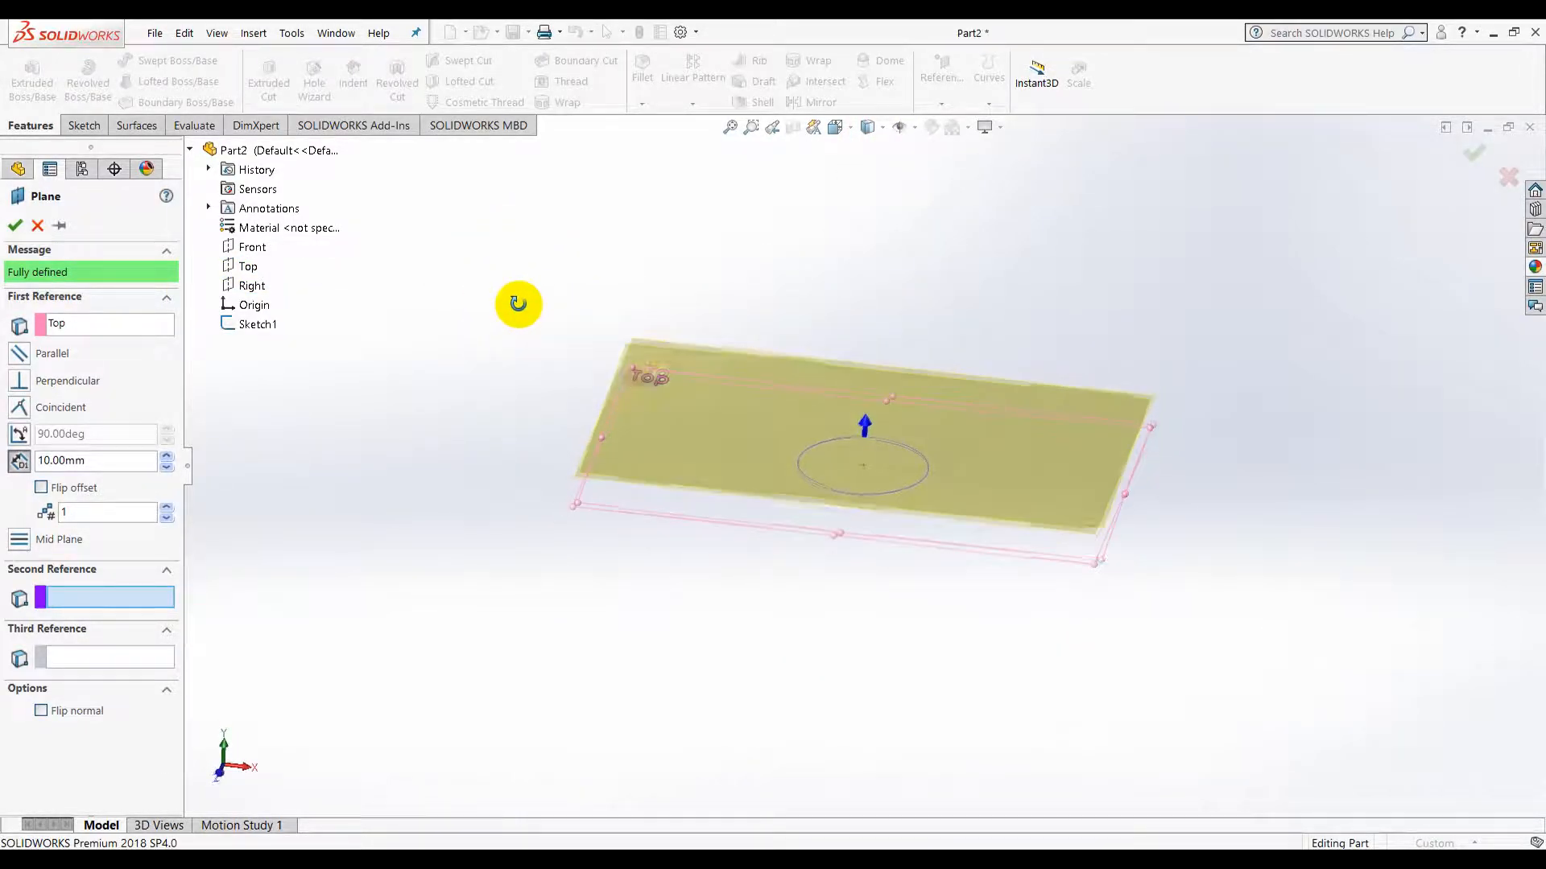
click(26, 465)
text(50)
key(Return)
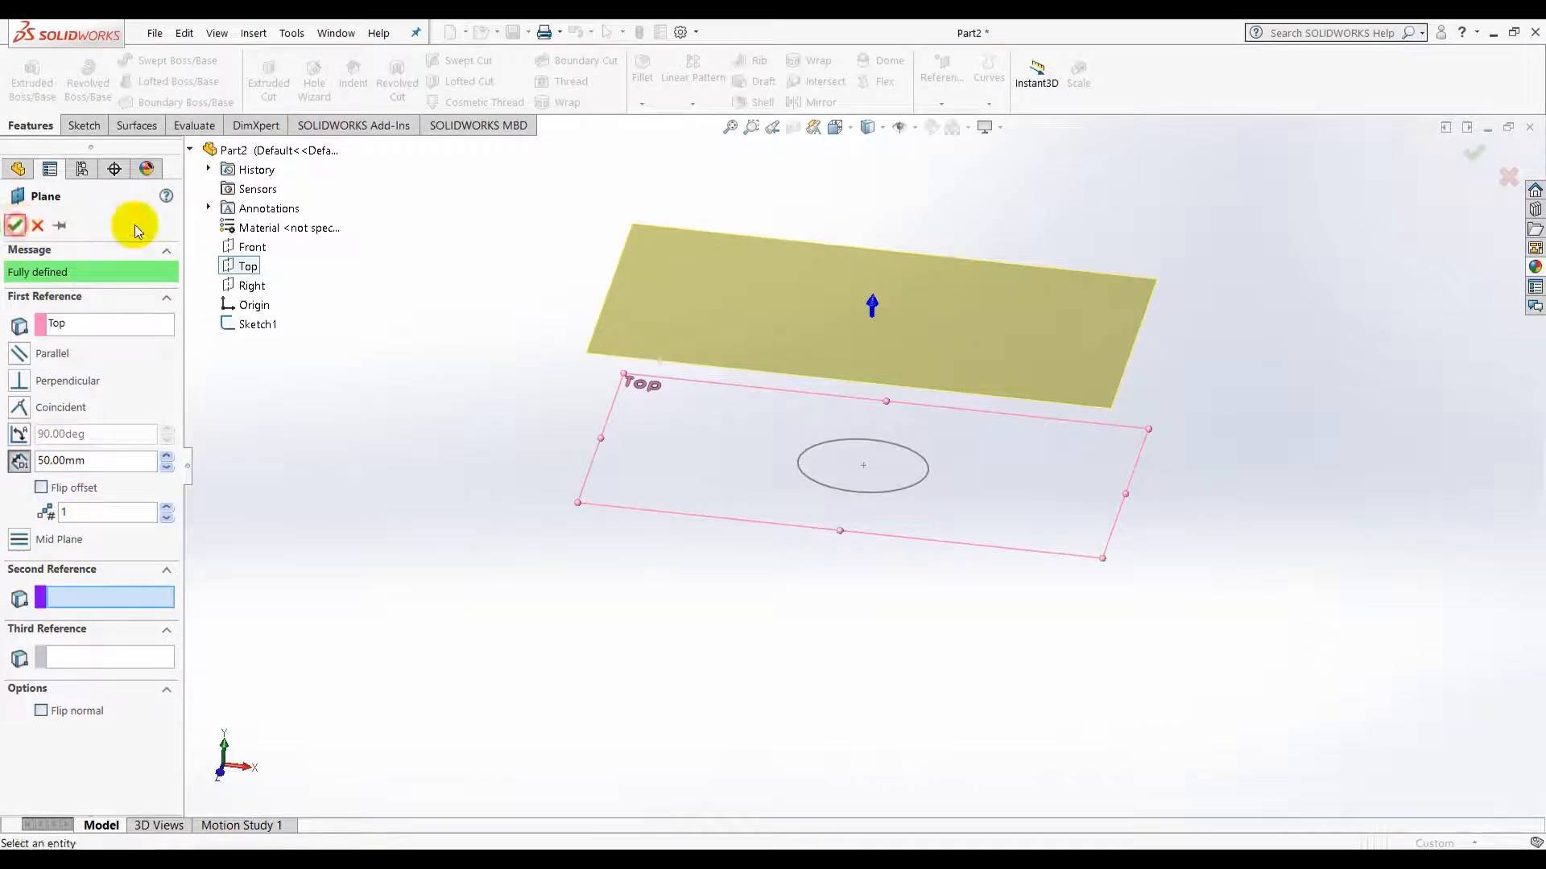
click(16, 226)
Start a new sketch on the offset plane above the circle, viewed face-on
click(85, 126)
click(24, 70)
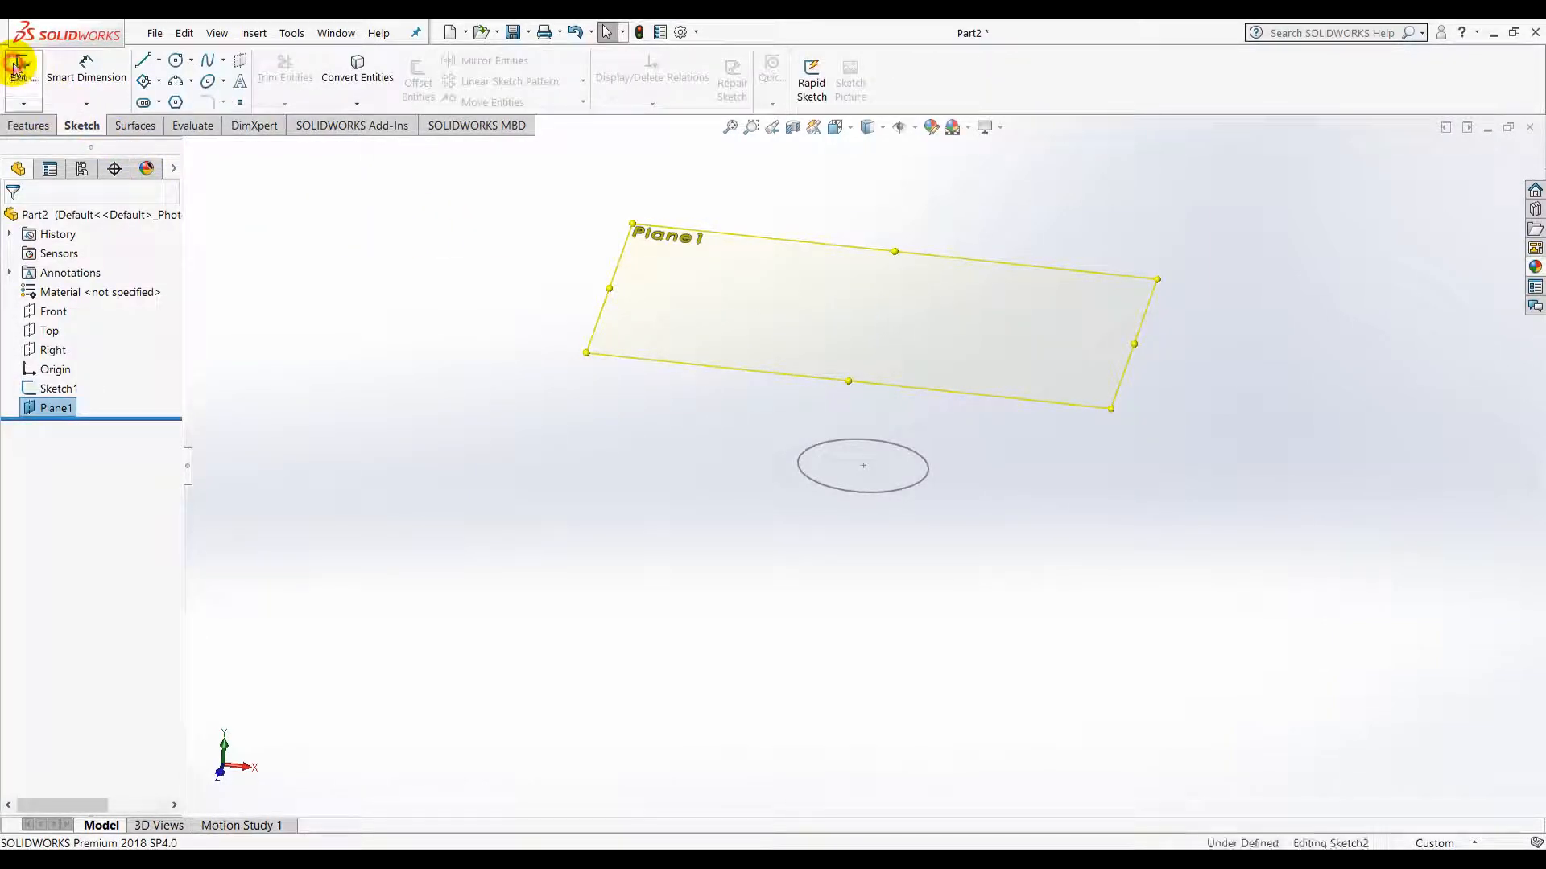
click(849, 128)
click(927, 217)
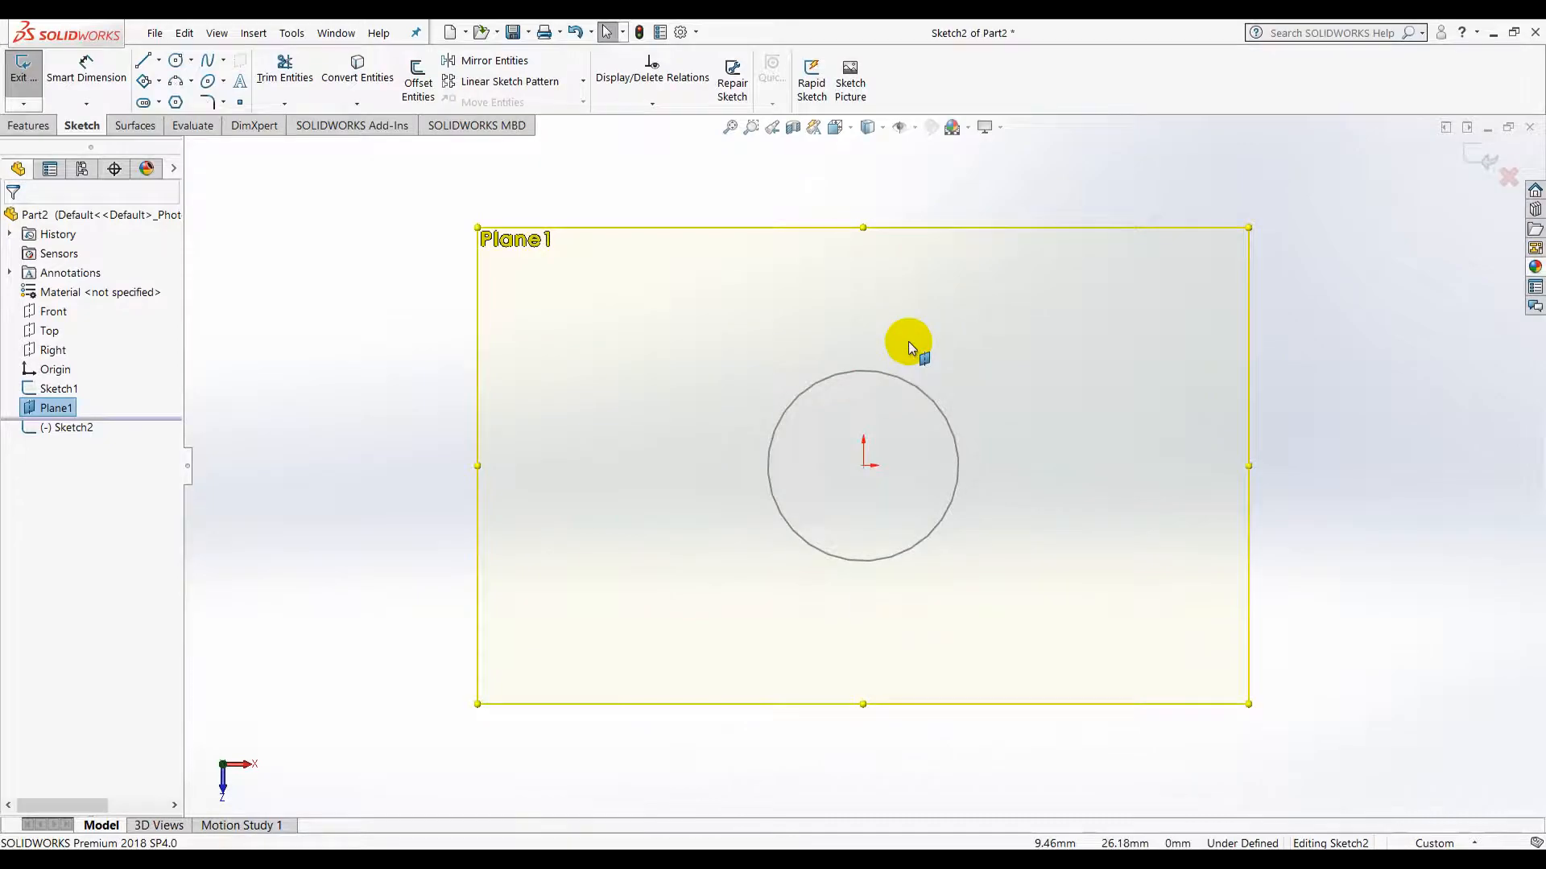
Sketch a 10-sided polygon with an inscribed circle, centred on the origin and about 161 mm across flats
click(176, 102)
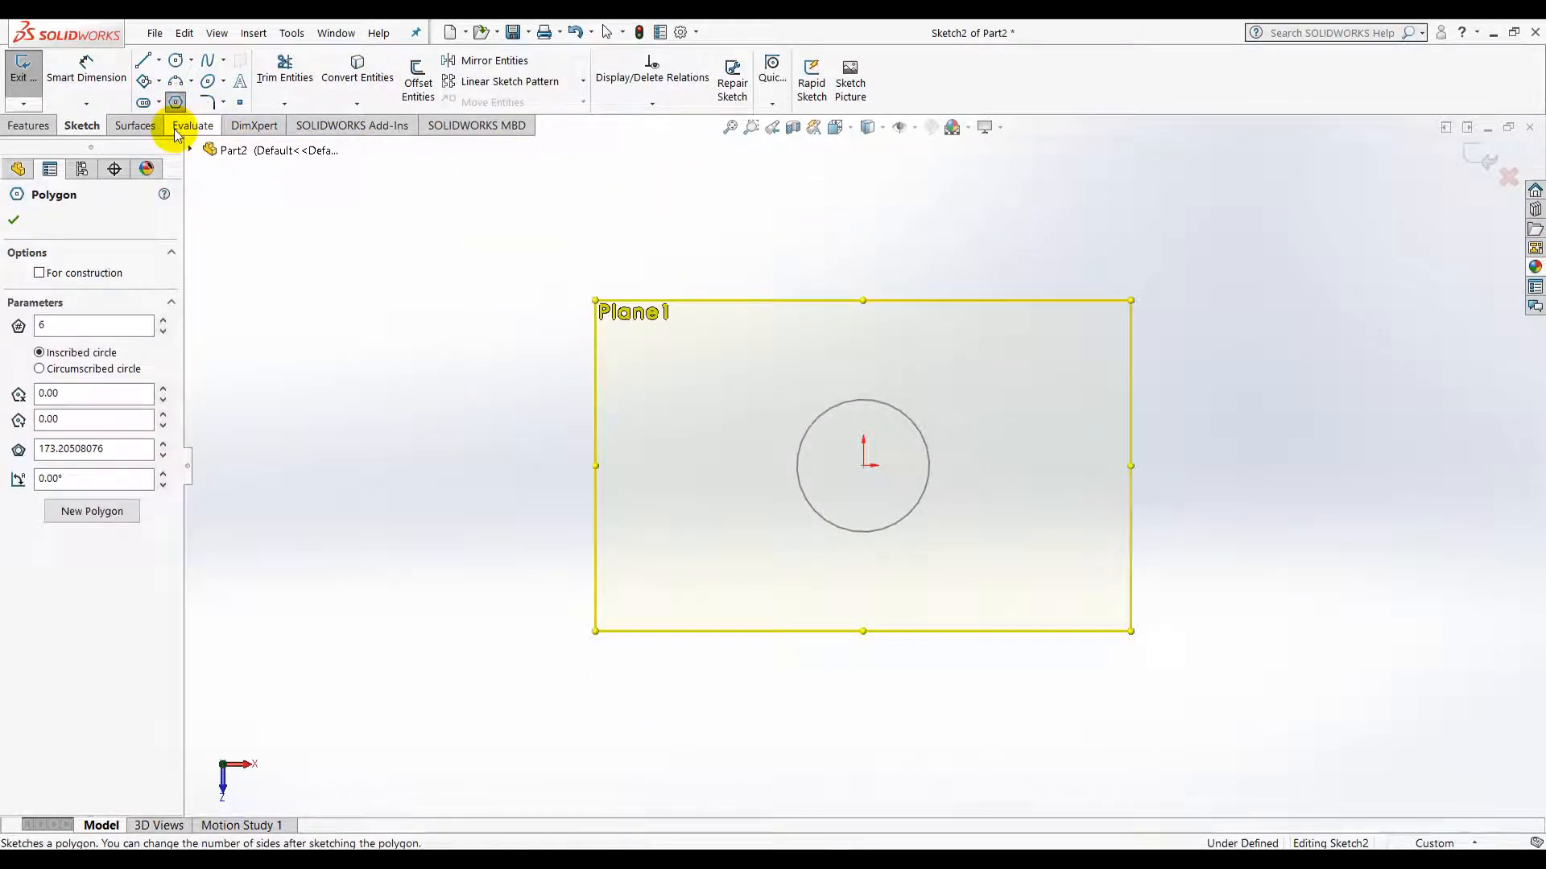
click(73, 324)
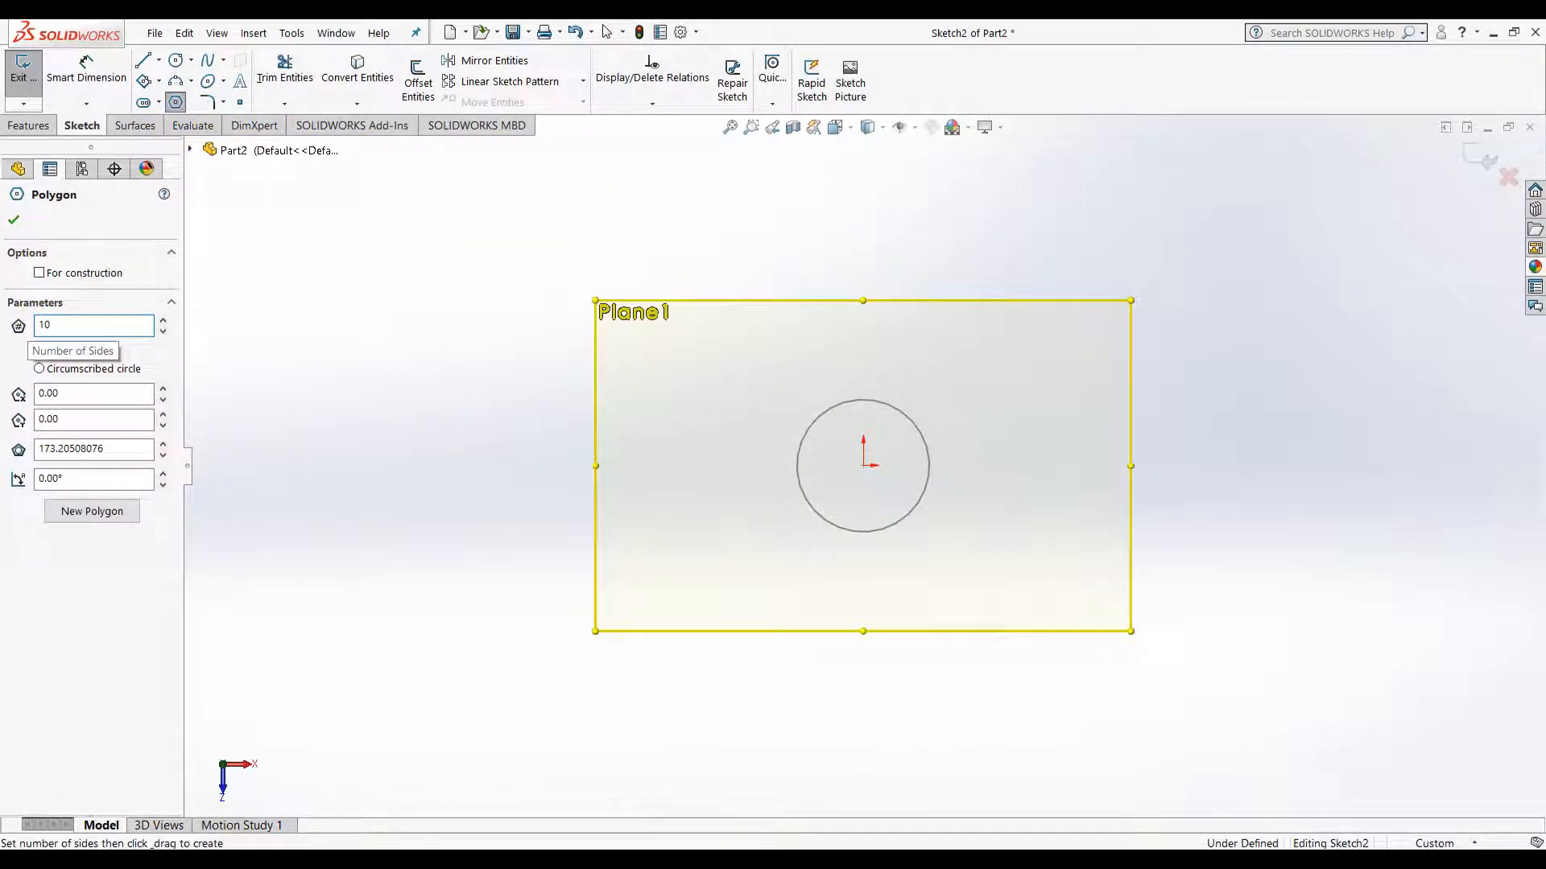
mouse_move(864, 467)
mouse_down()
mouse_move(867, 322)
mouse_move(920, 310)
mouse_move(942, 197)
mouse_up()
click(14, 220)
Dimension the distance between the polygon's upper and lower sides as 80 mm
click(86, 69)
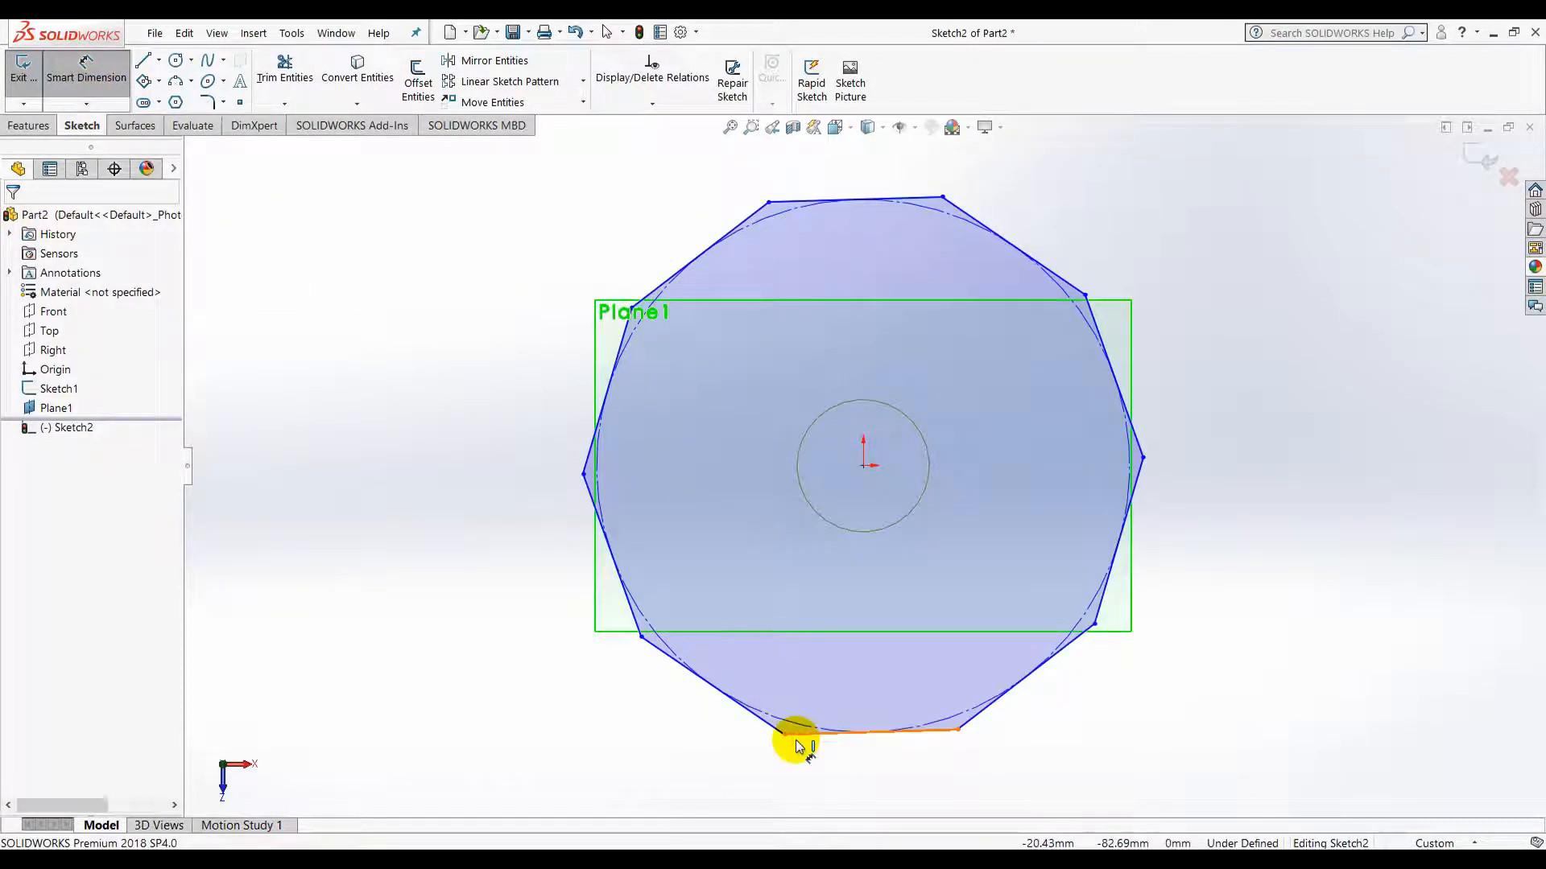
click(796, 739)
click(781, 201)
click(480, 386)
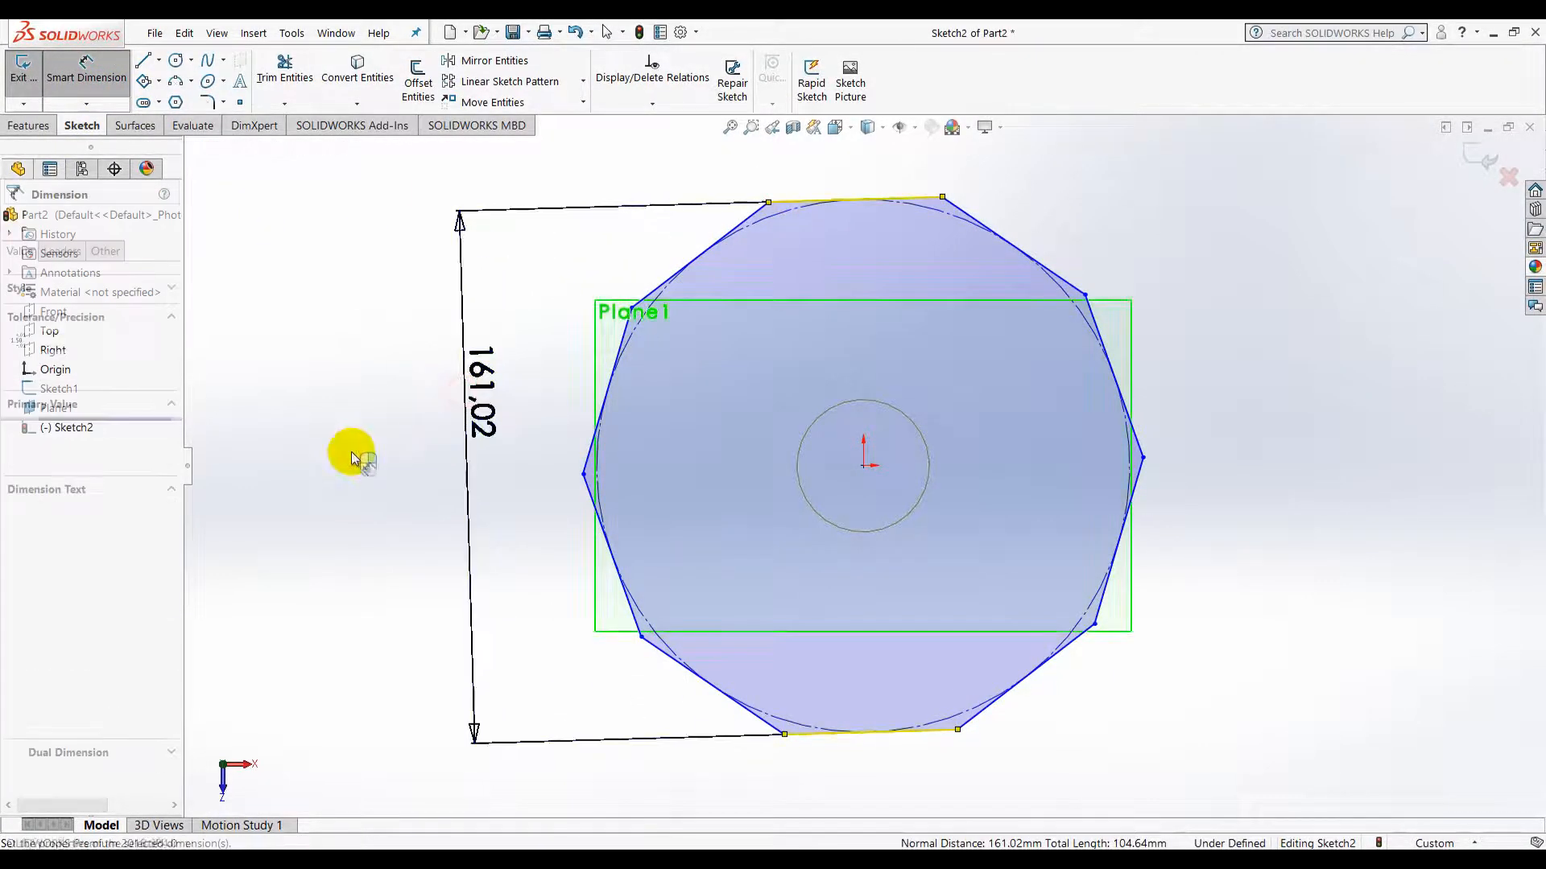
text(80)
key(Return)
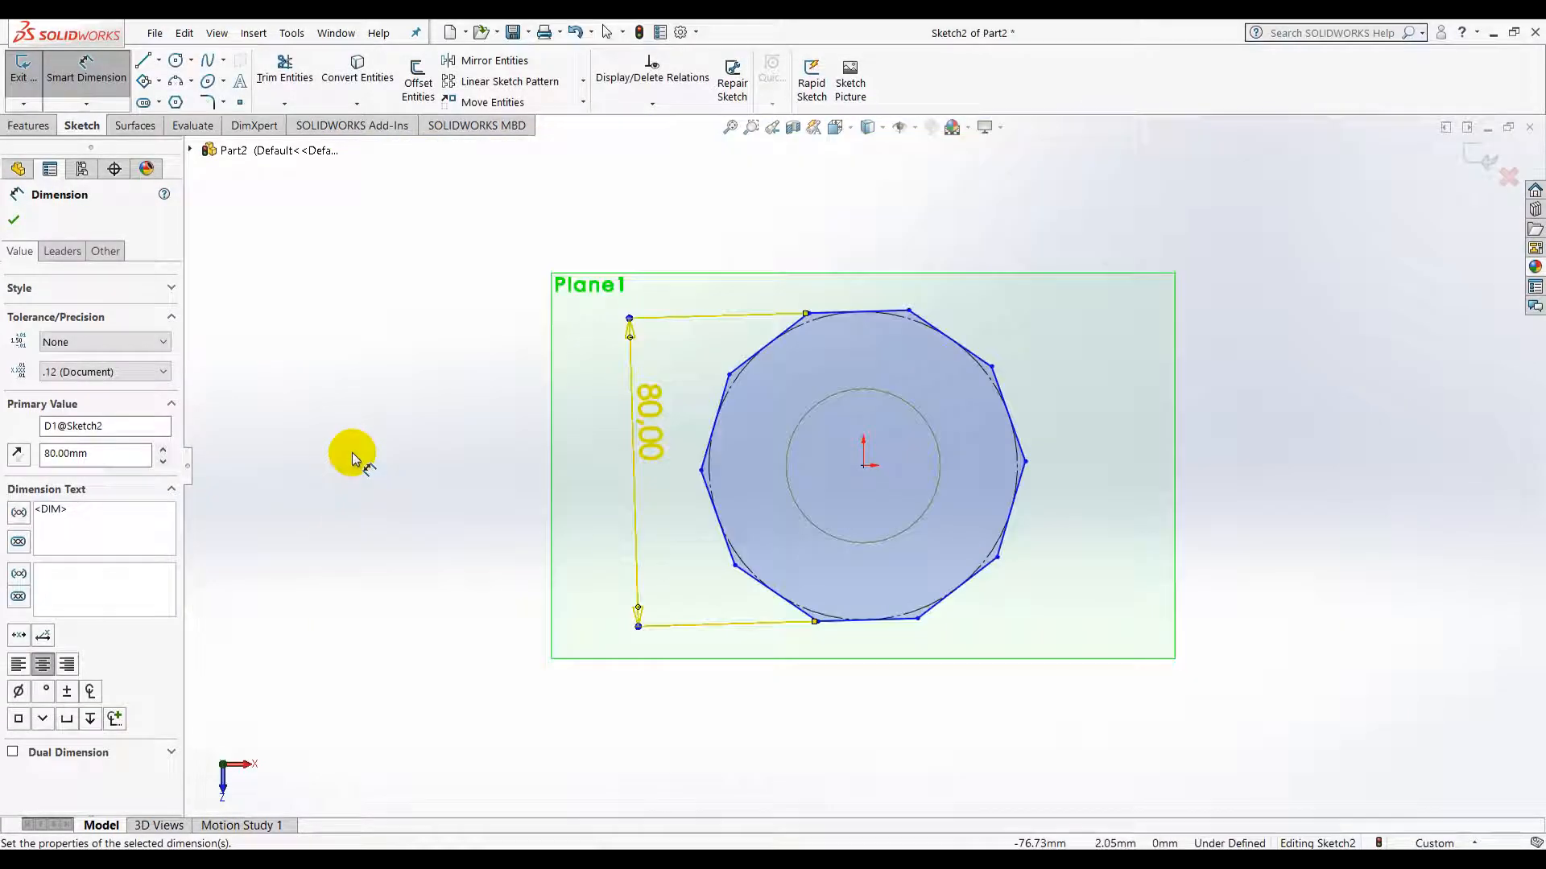
key(Escape)
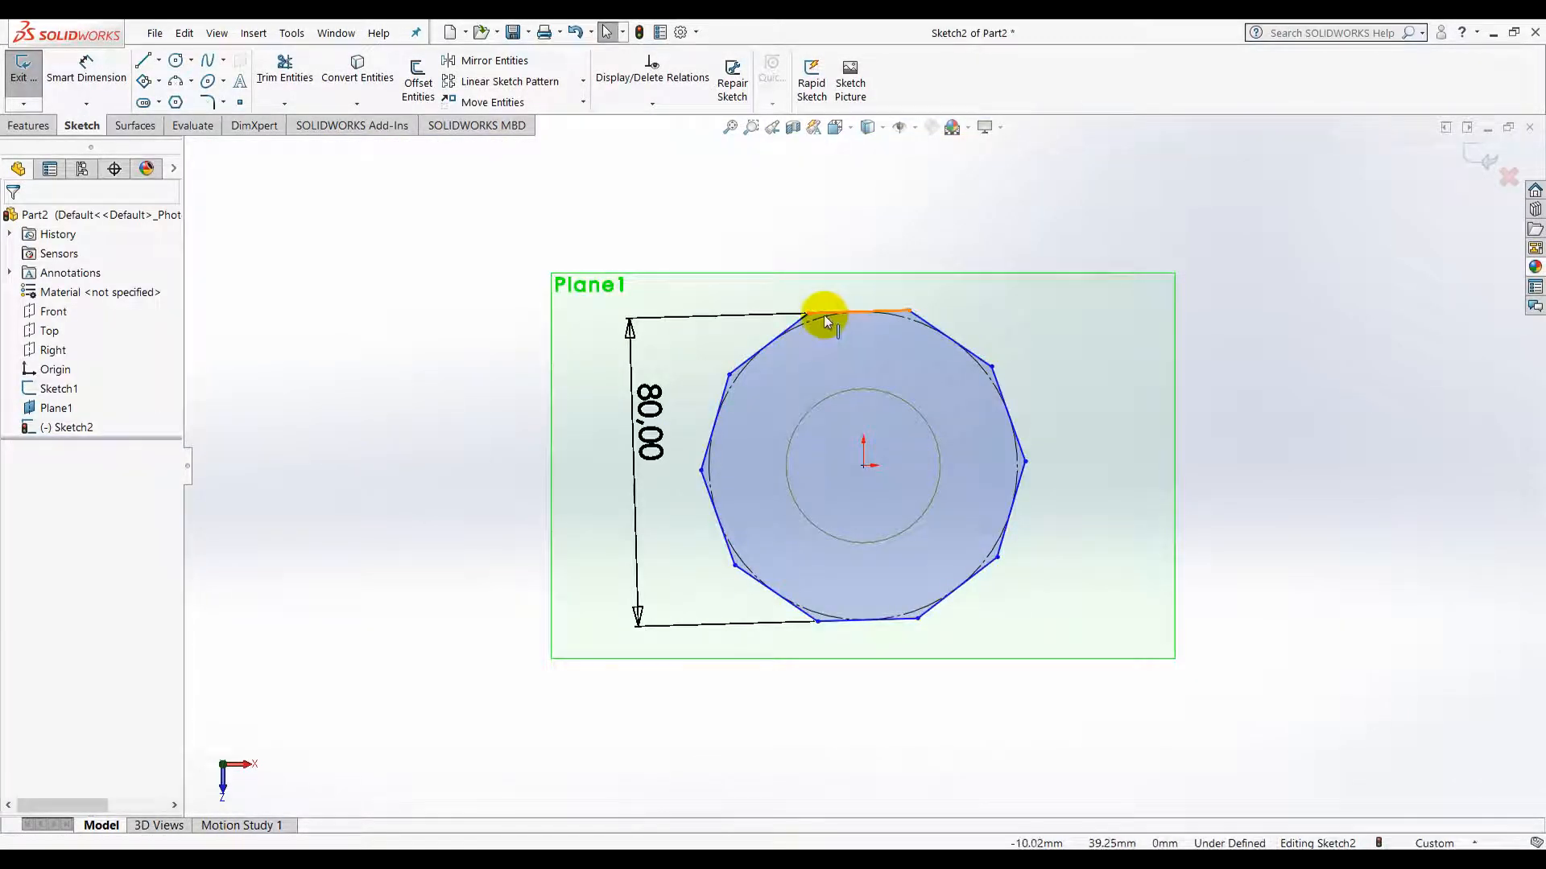
Add a horizontal relation to the polygon's upper side
click(823, 315)
click(653, 103)
click(664, 146)
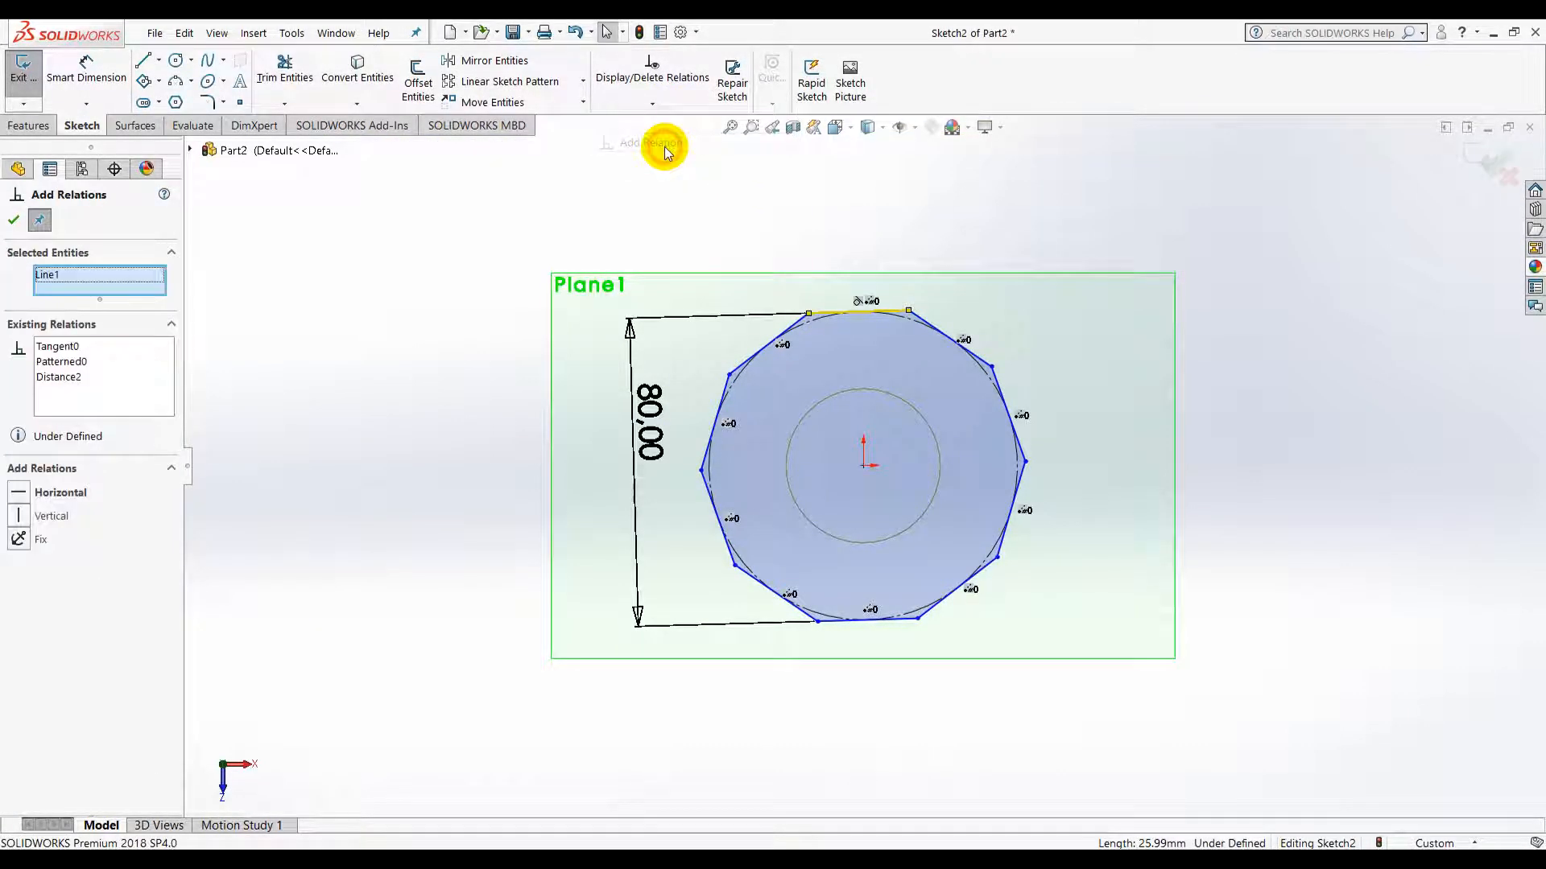
click(50, 492)
click(15, 221)
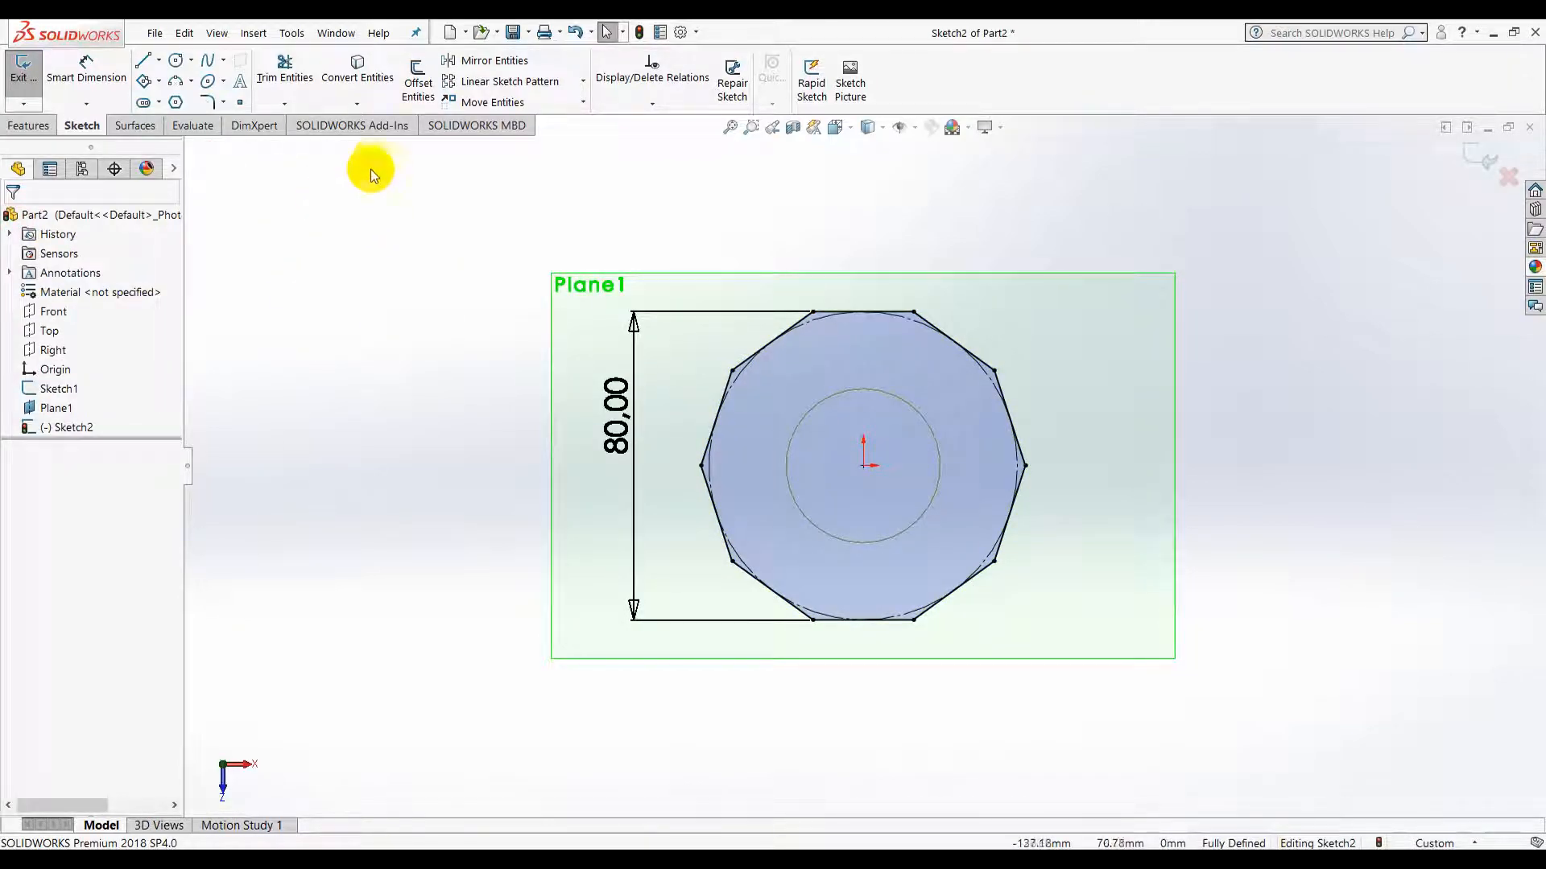
Convert all of the polygon's lines and its inscribed circle to construction geometry
drag(631, 181, 1088, 721)
click(64, 689)
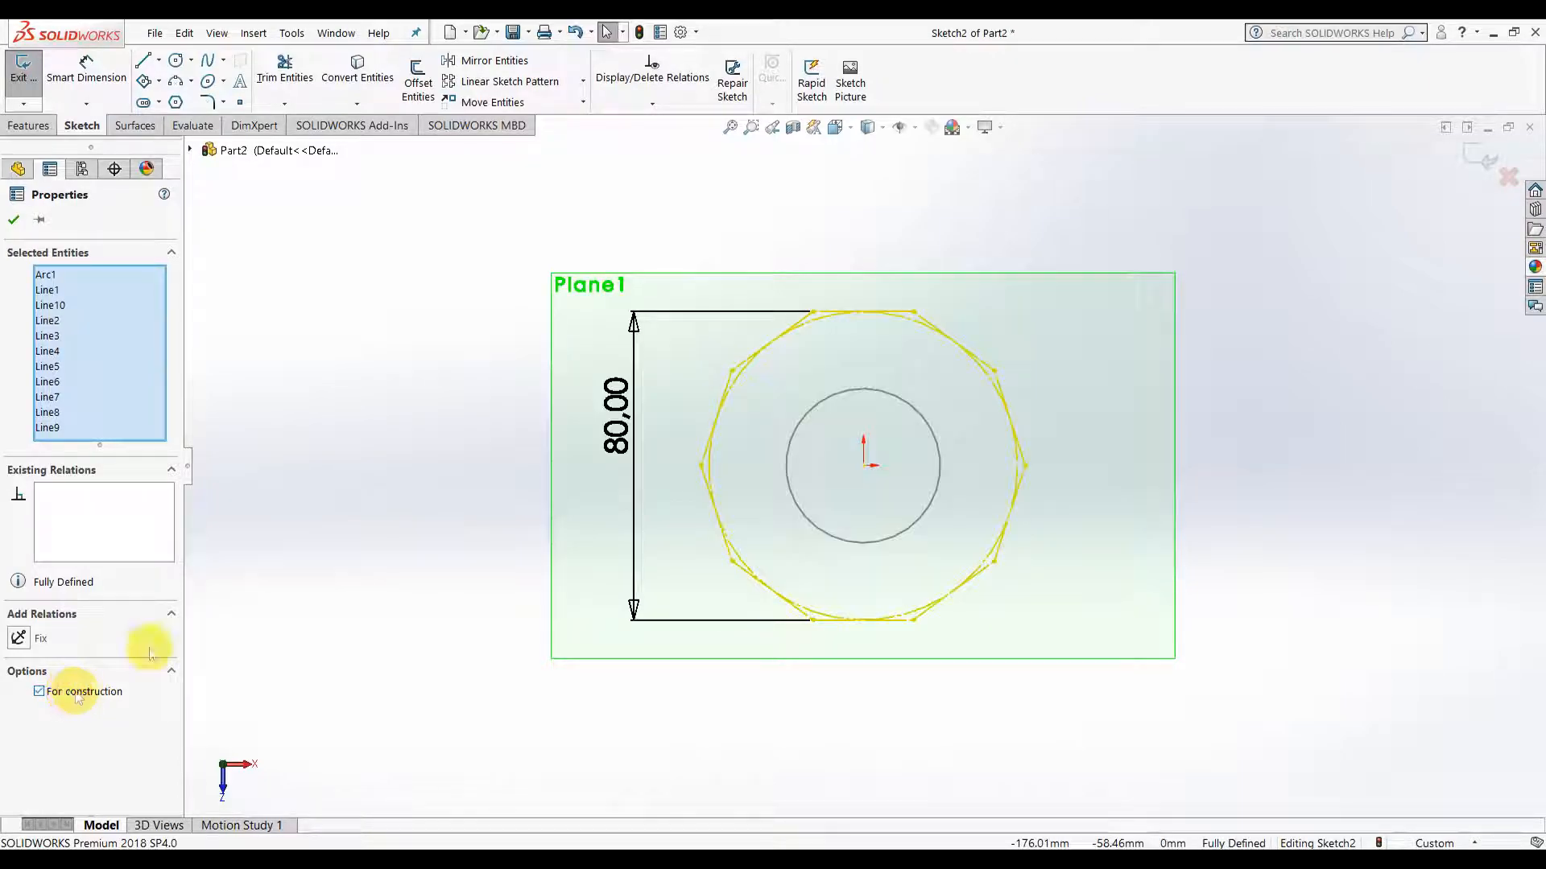
click(424, 499)
Sketch a second 10-sided construction polygon inside the first, centred on the origin with a vertex straight up and an inscribed circle about 66 mm across
click(175, 102)
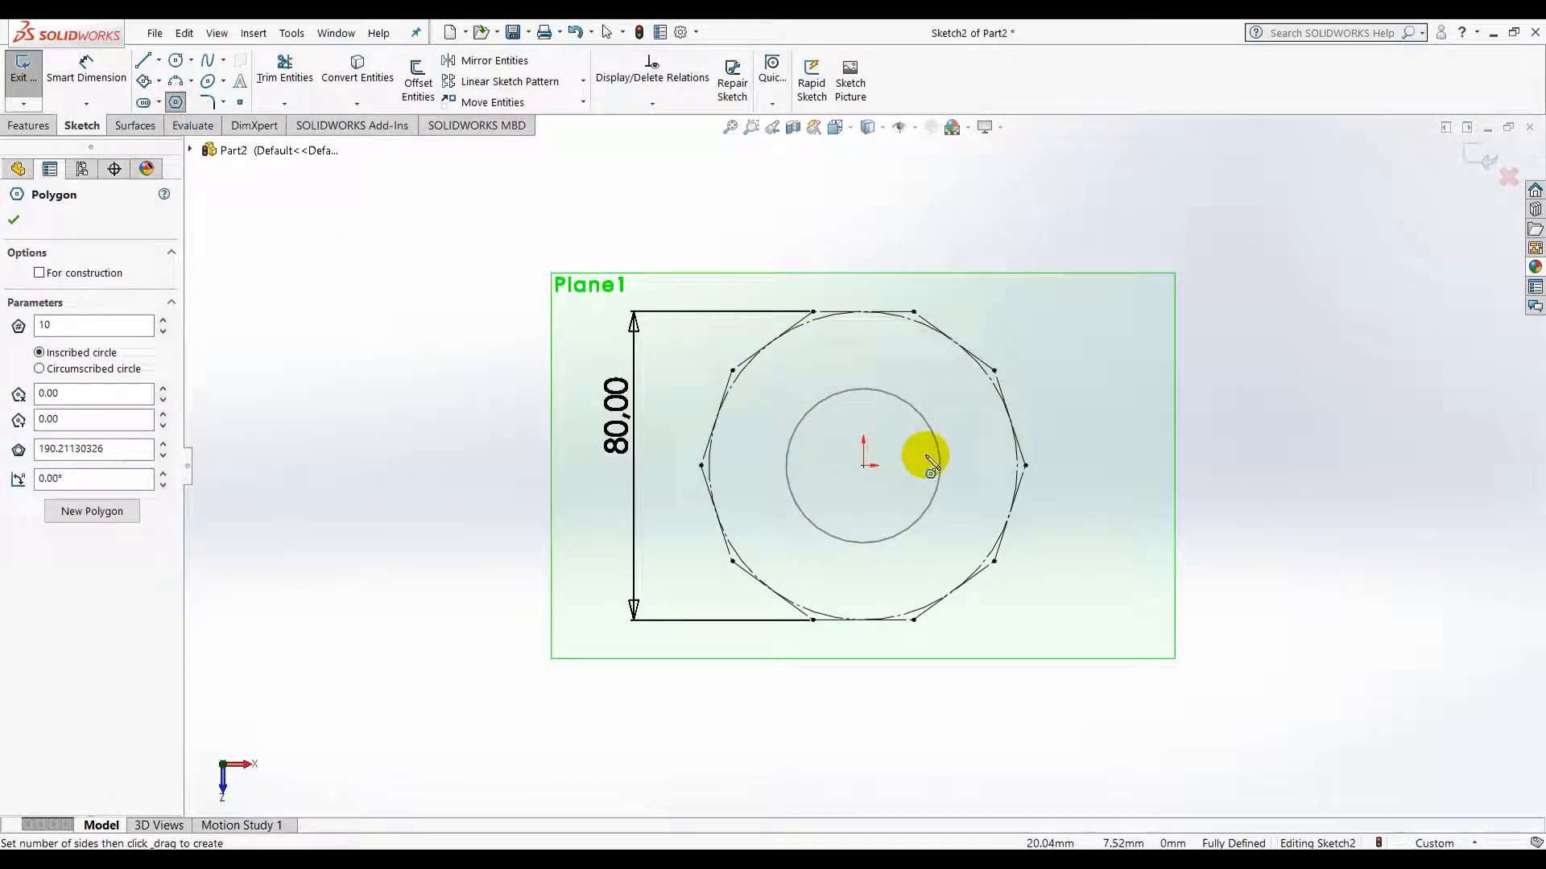
drag(864, 465, 863, 333)
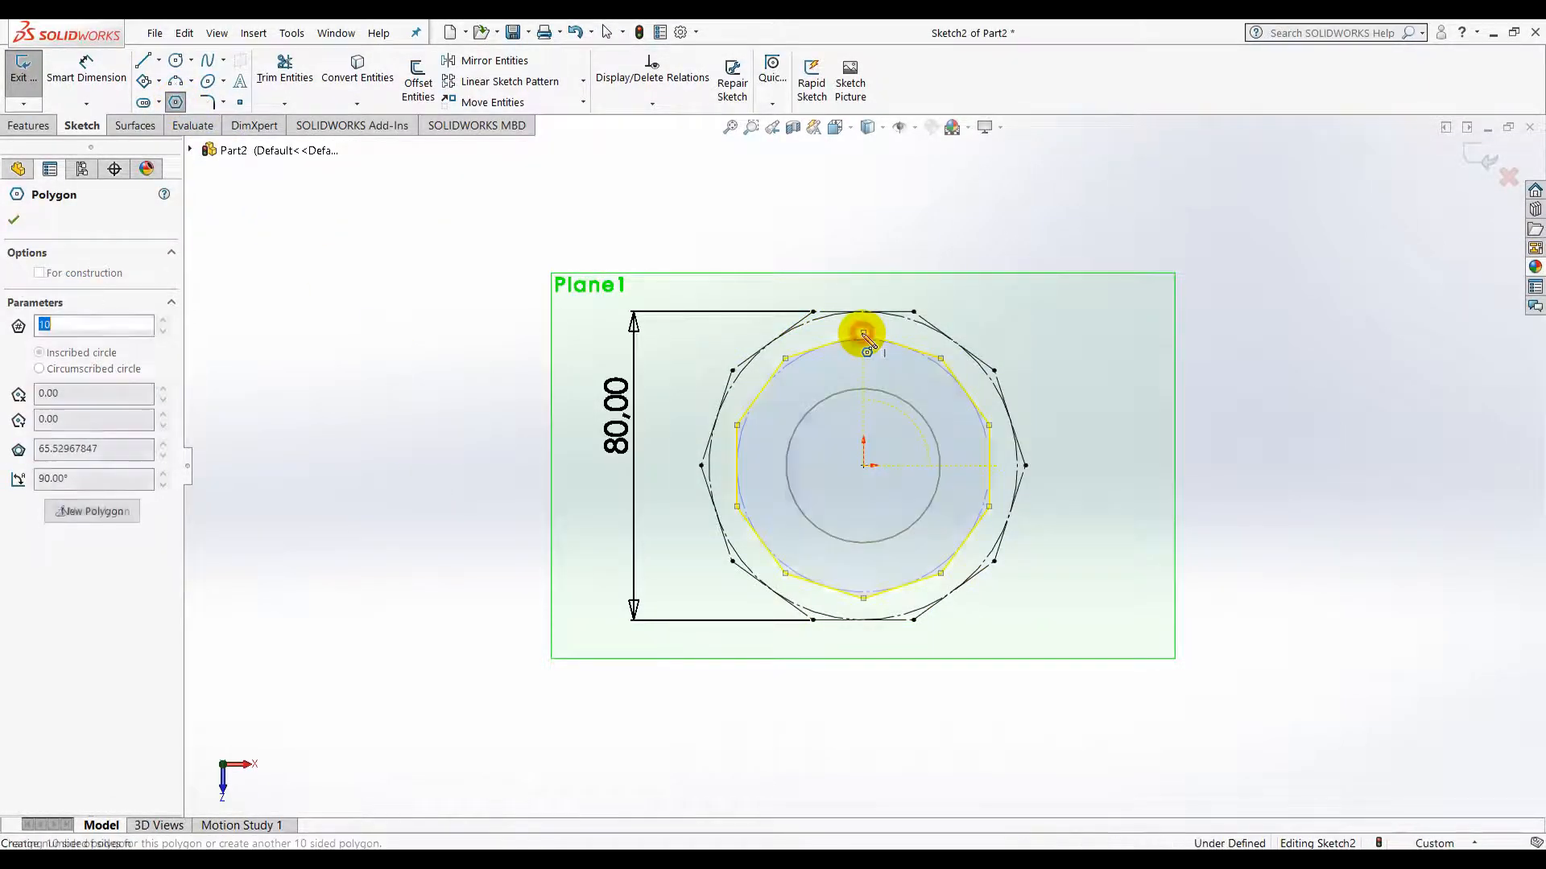
click(81, 274)
click(13, 220)
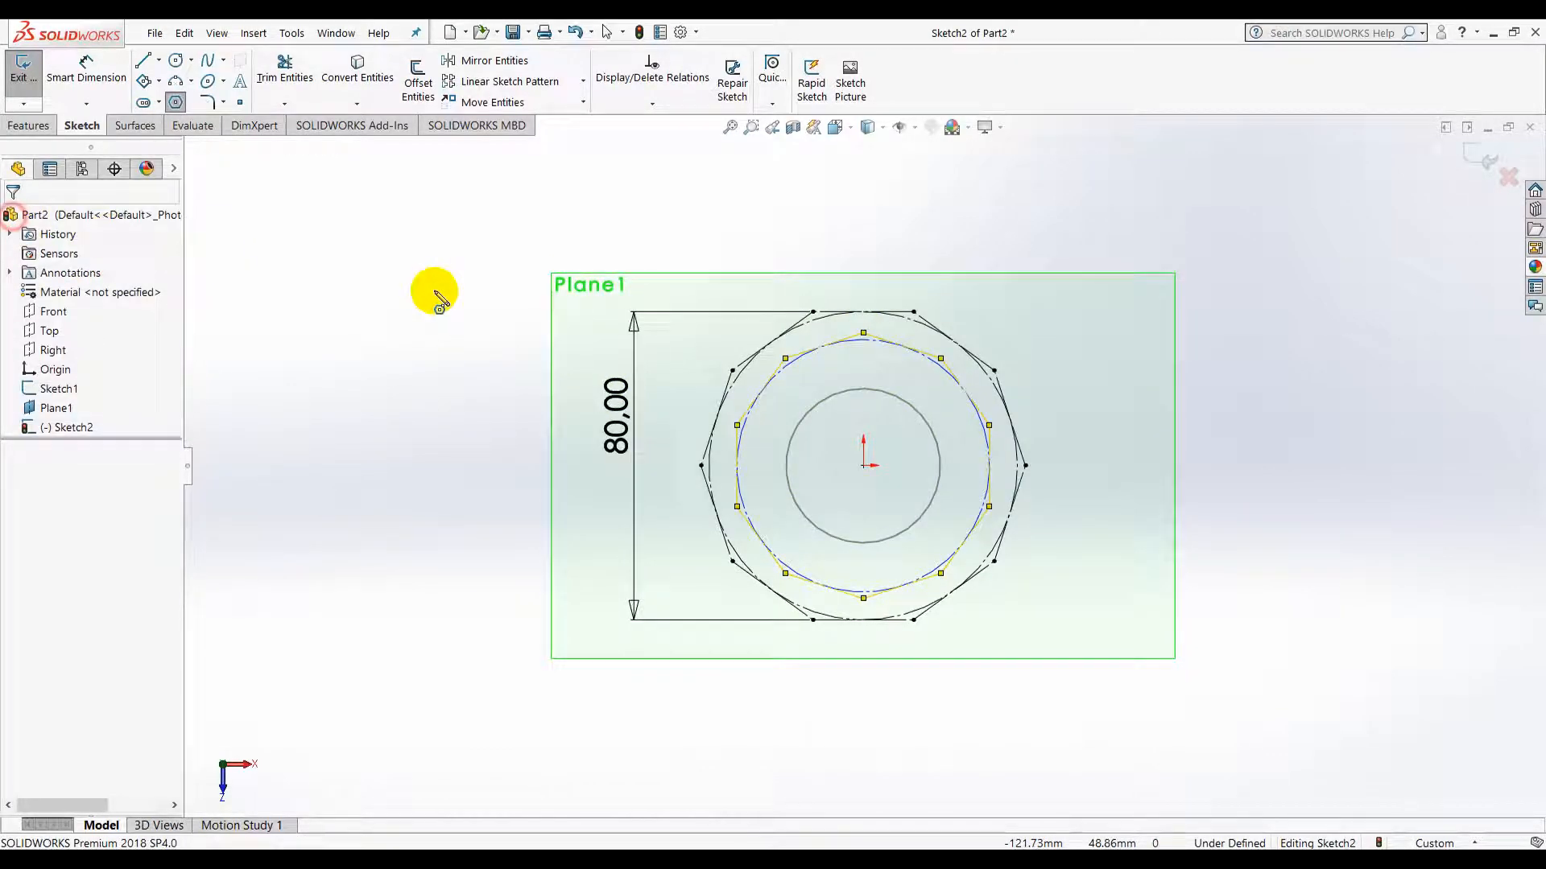
key(Escape)
scroll(838, 476, down, 1)
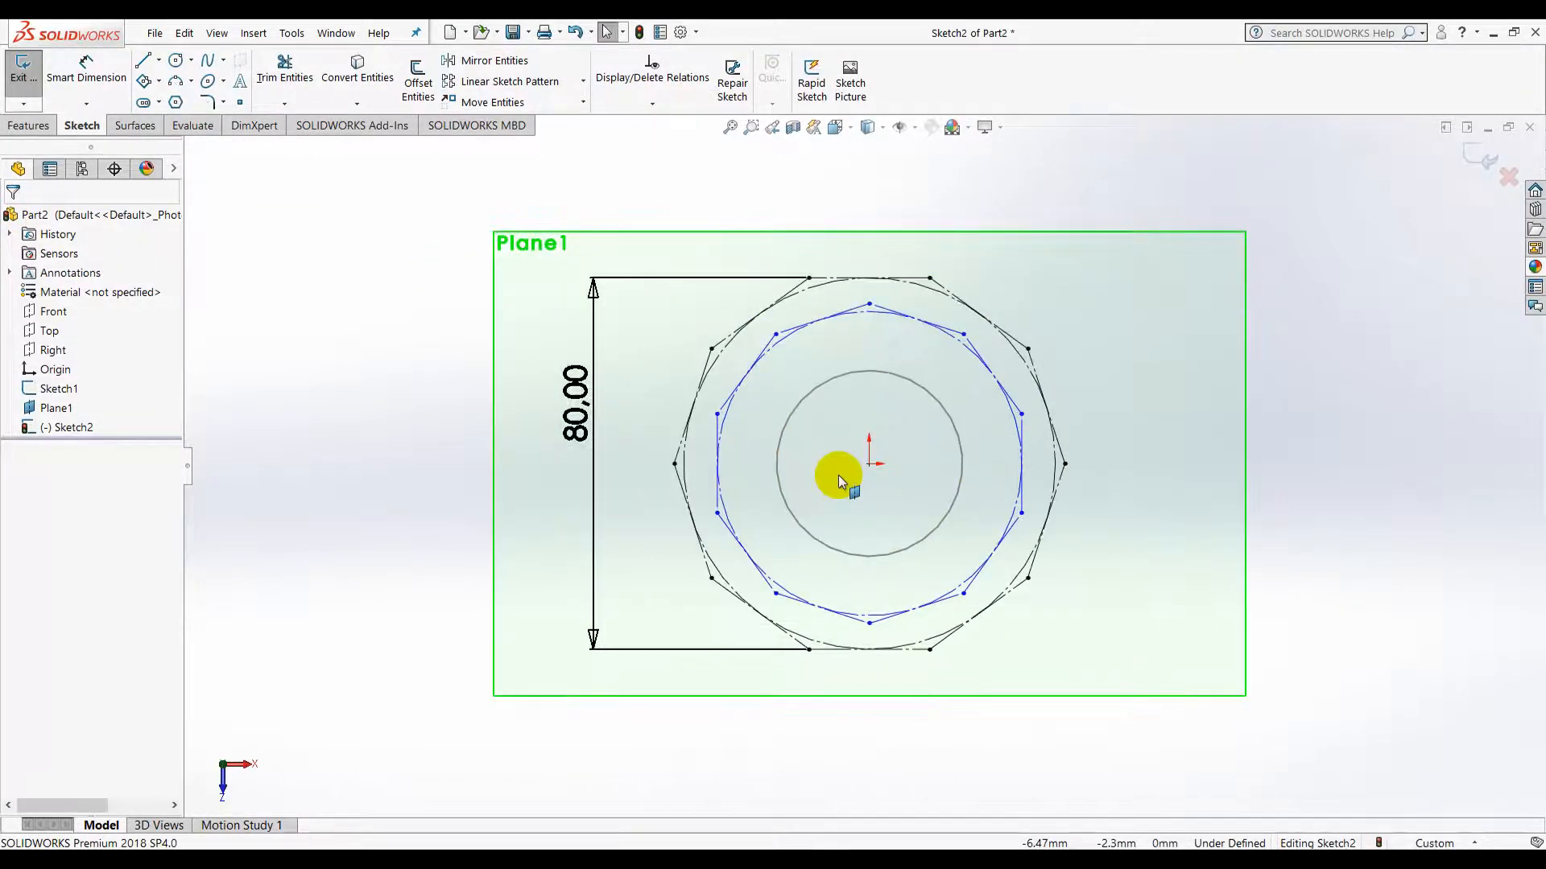
Check the existing relations on the inner polygon's left vertical side
click(650, 111)
click(659, 138)
click(716, 434)
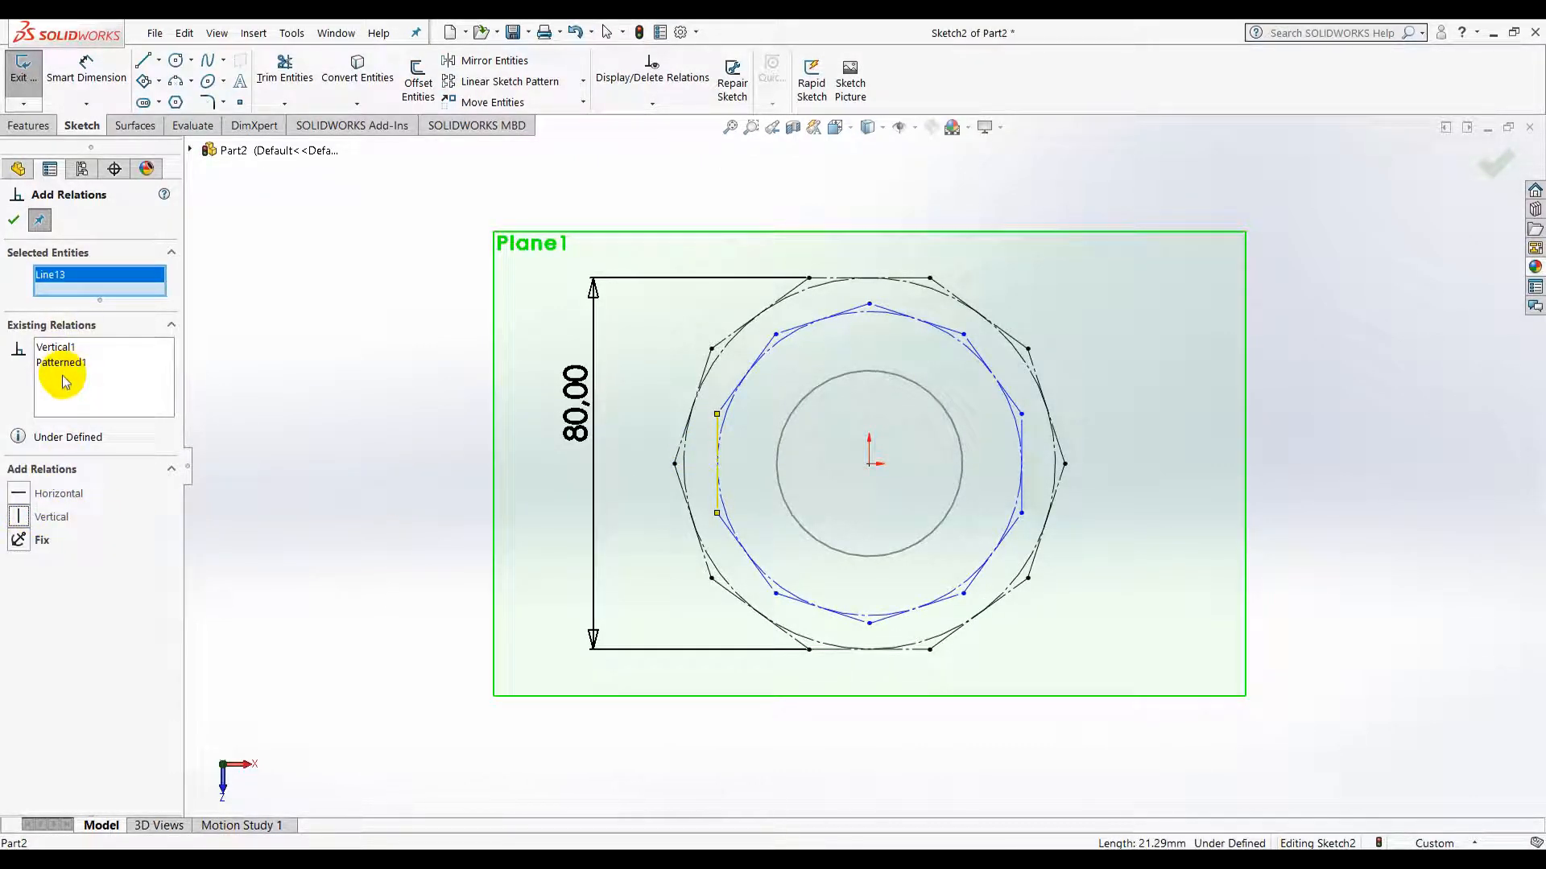
click(16, 220)
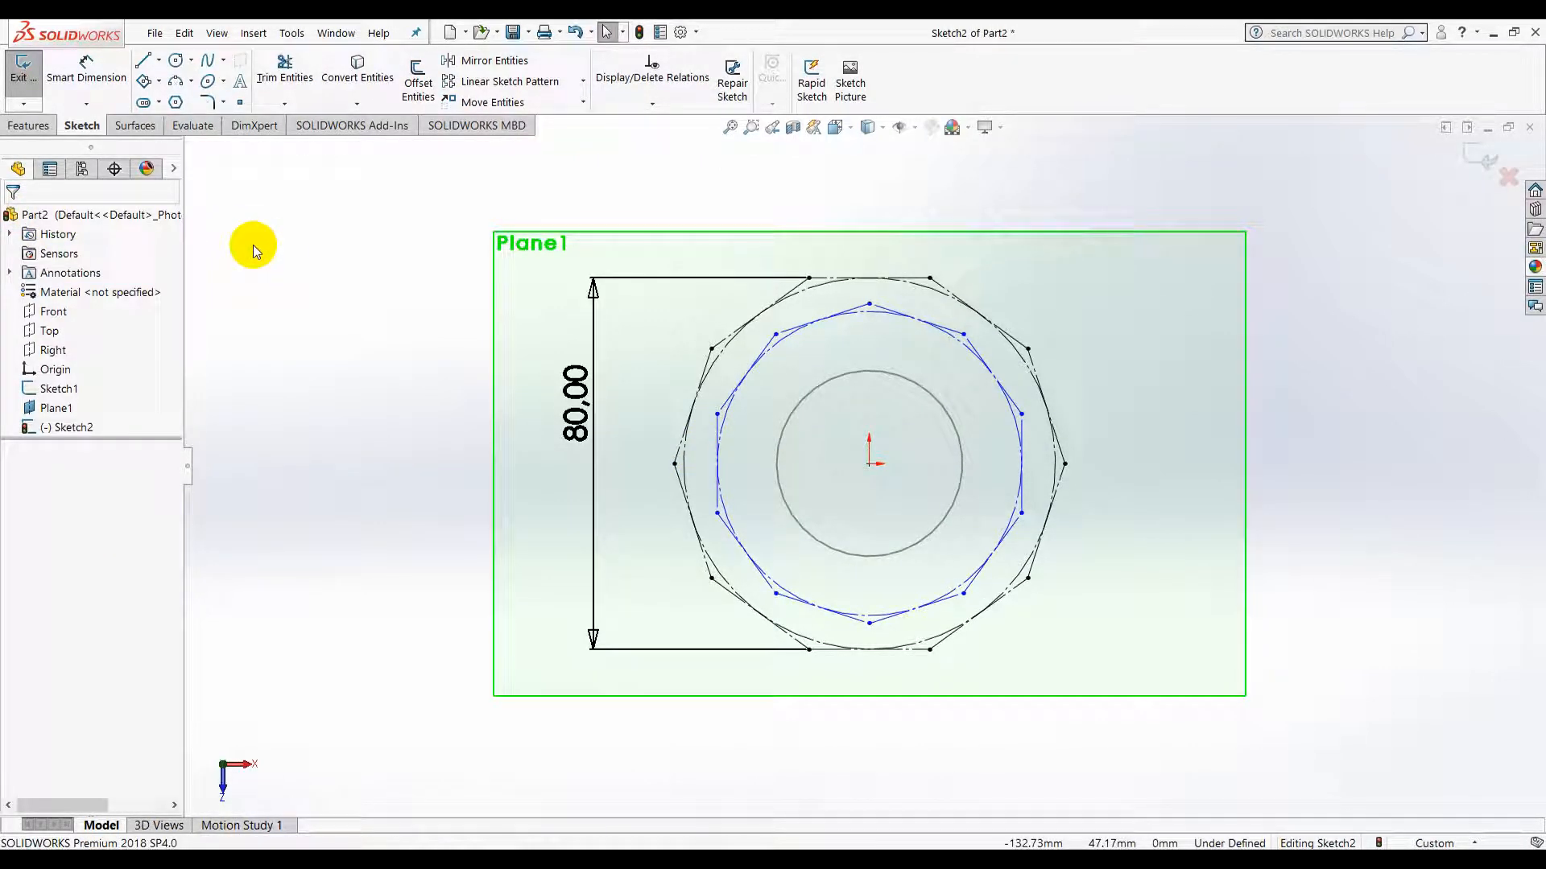
Dimension the gap between the two polygons' inscribed circles as 5 mm
click(86, 65)
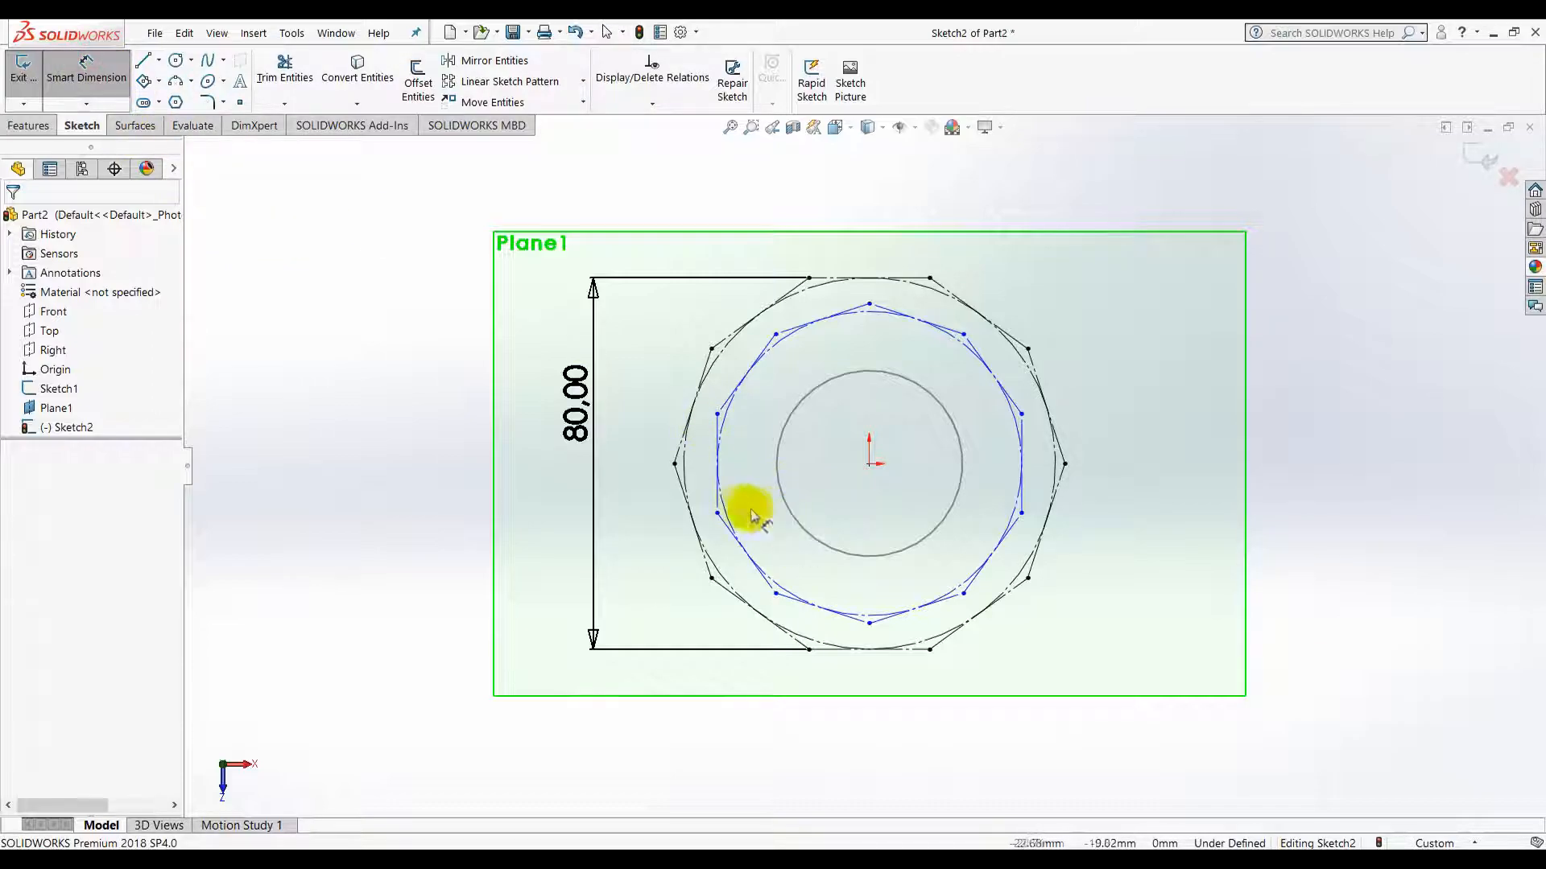
click(724, 508)
click(719, 566)
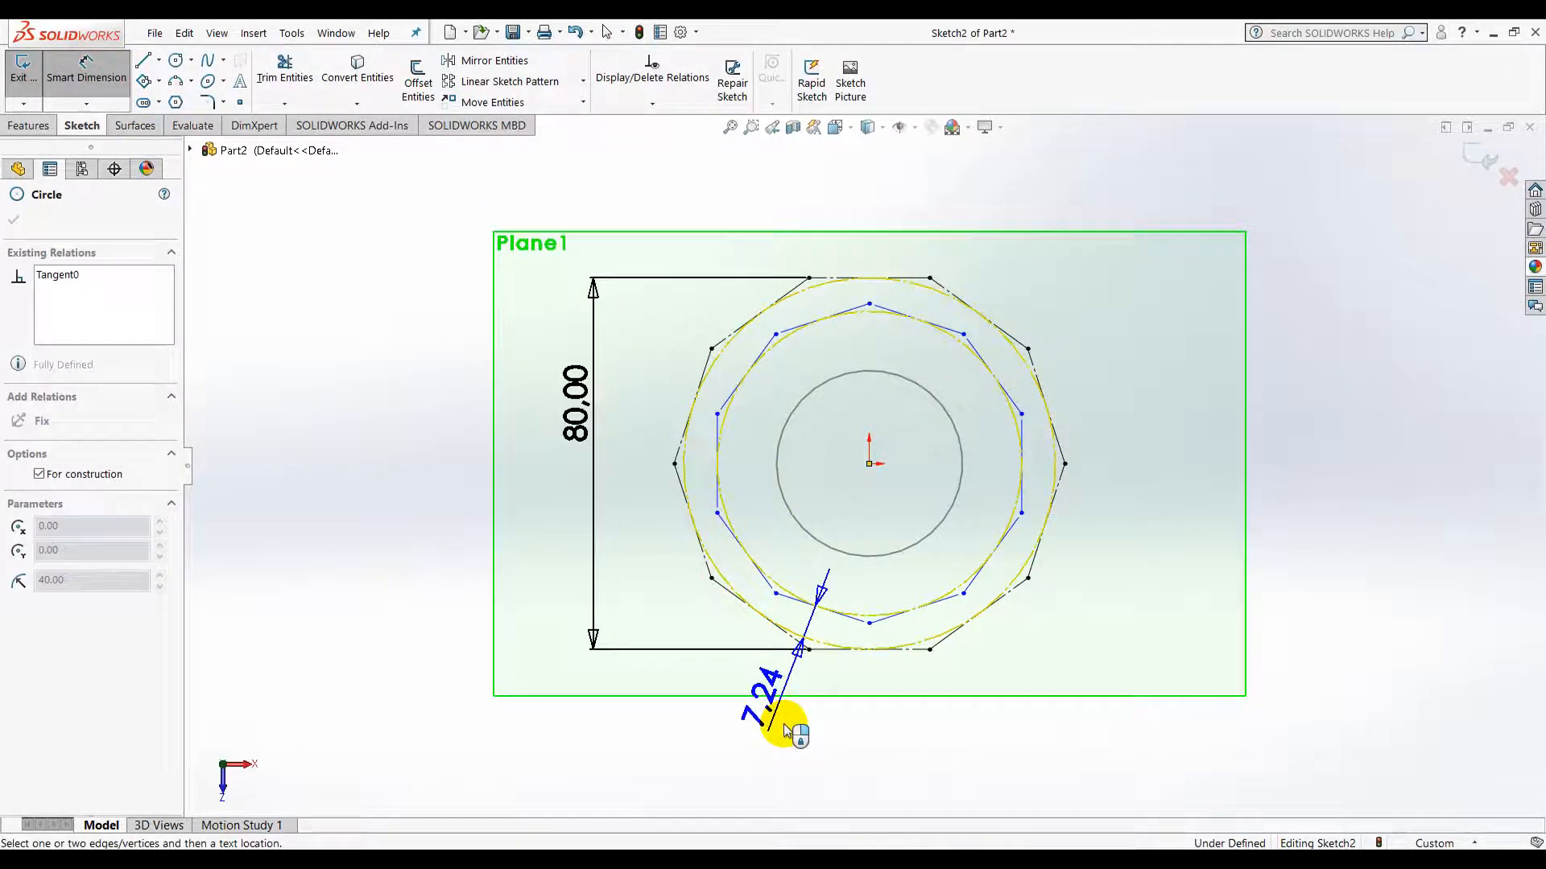
click(740, 747)
text(516077mm)
key(Return)
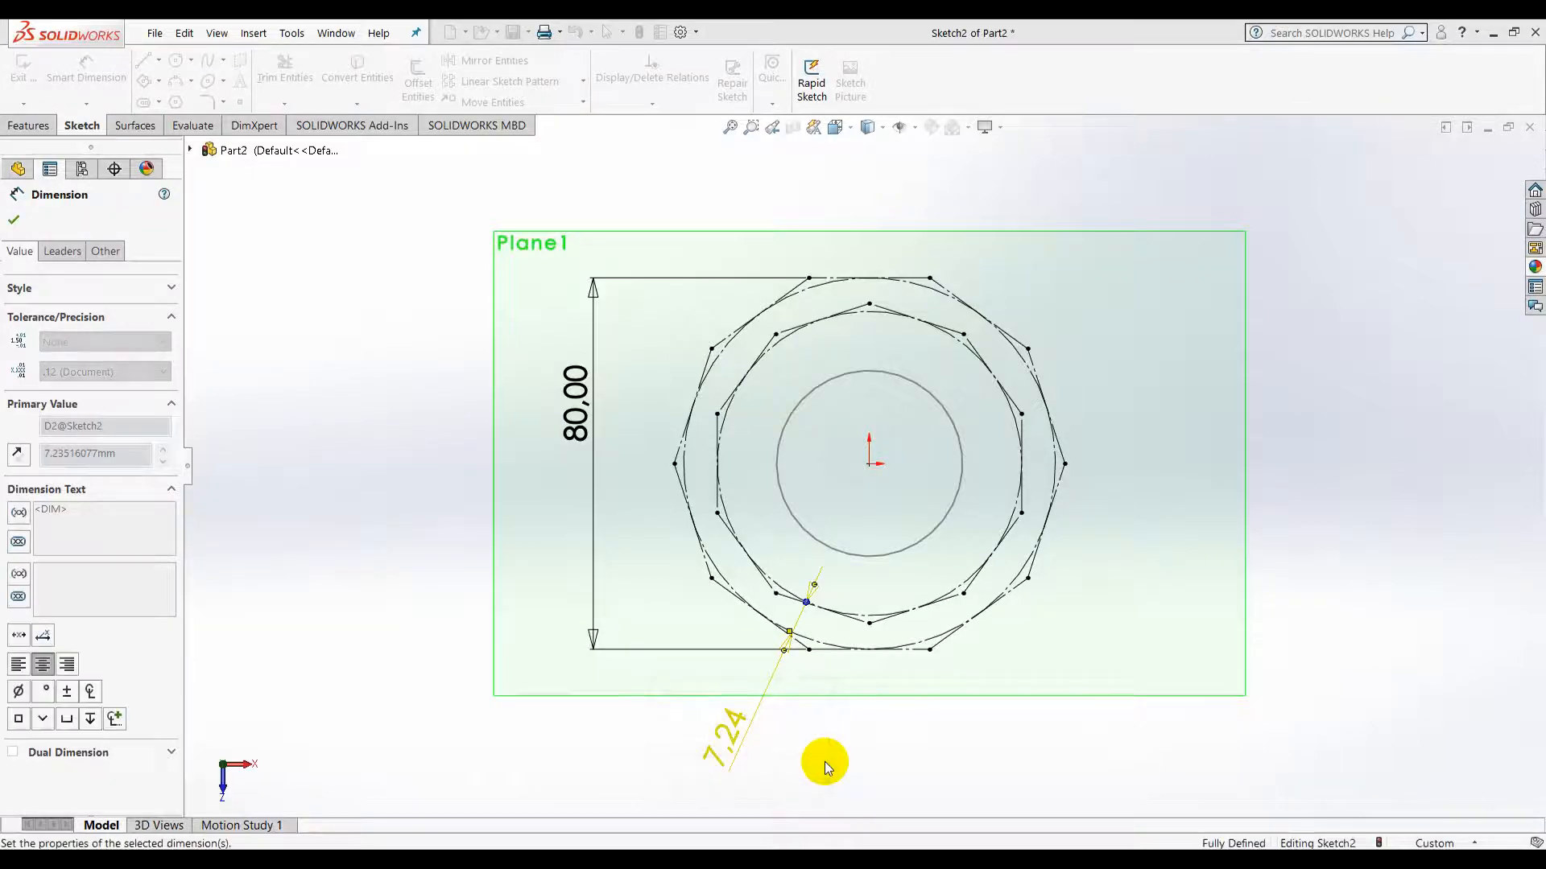
click(14, 220)
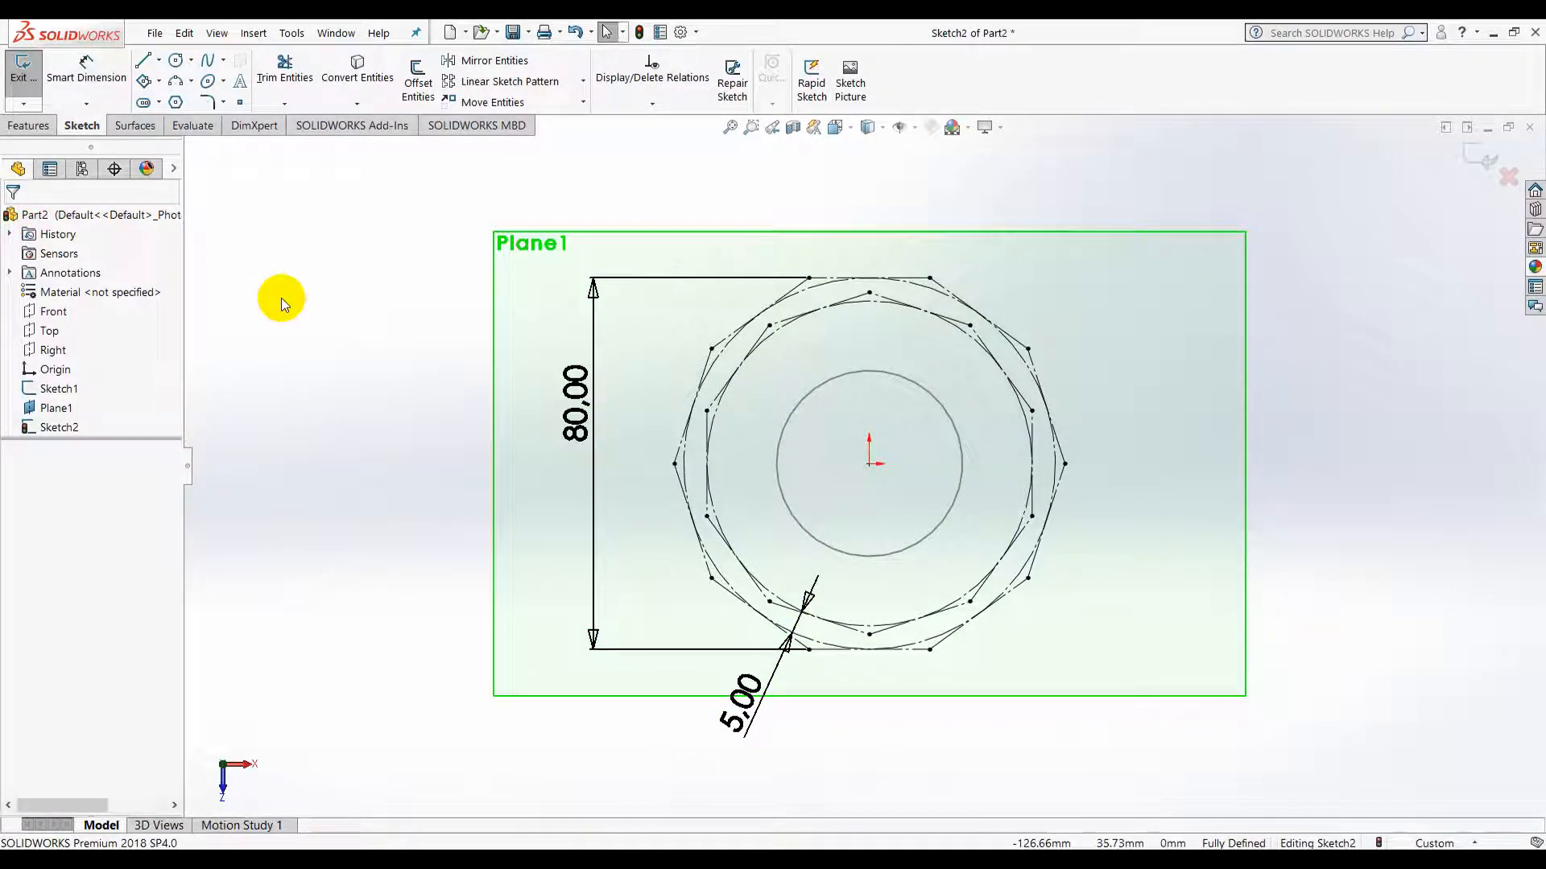
Draw a closed wavy spline alternating between the inner and outer polygons' vertices all the way around, and exit the sketch
click(208, 60)
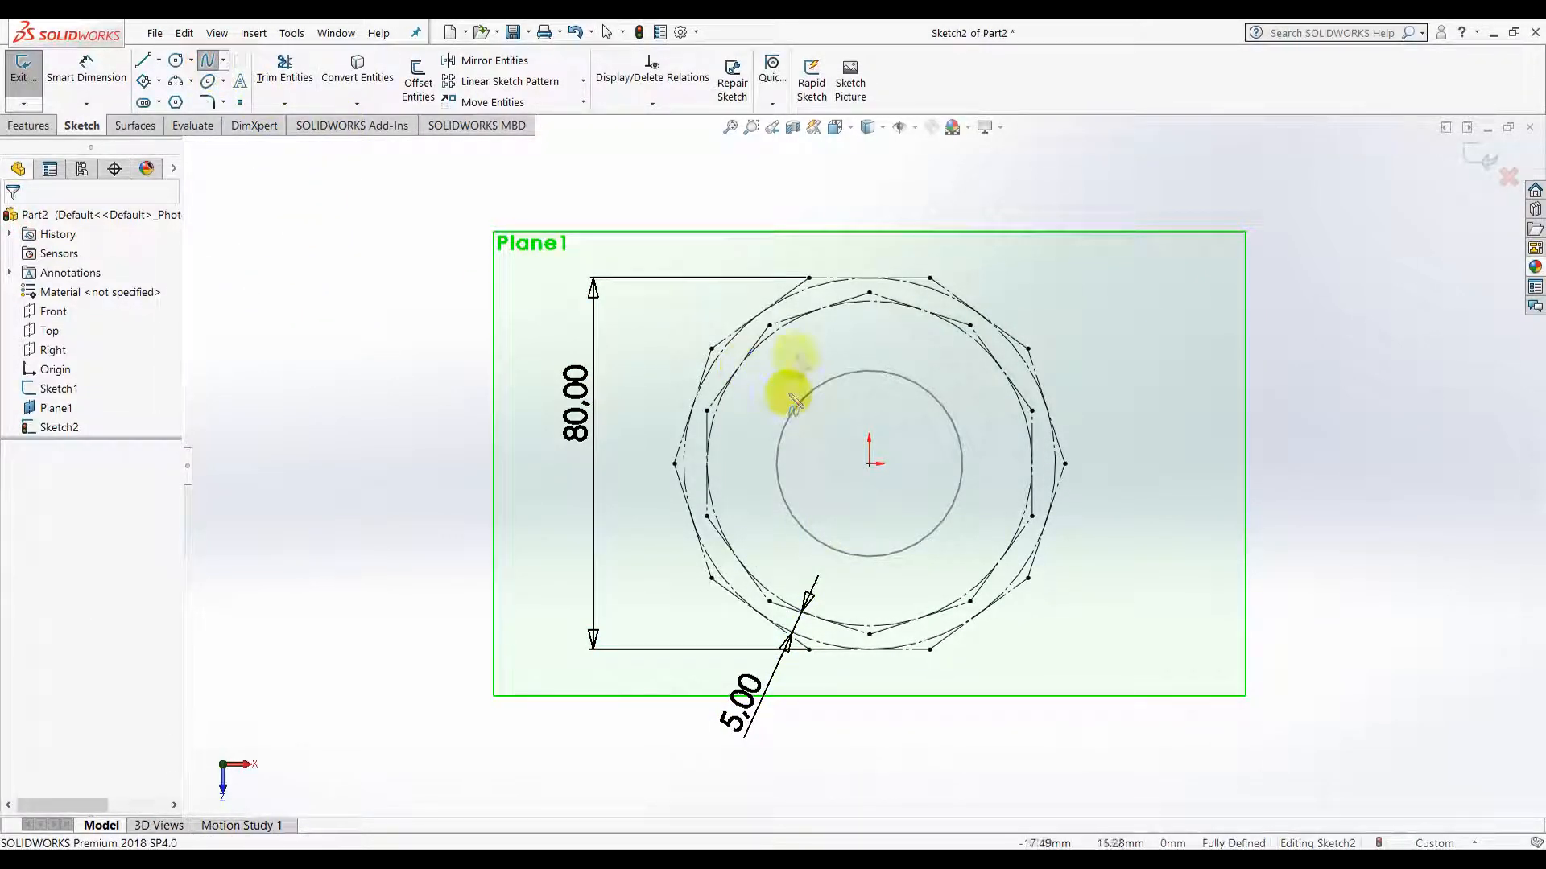
click(769, 325)
click(809, 278)
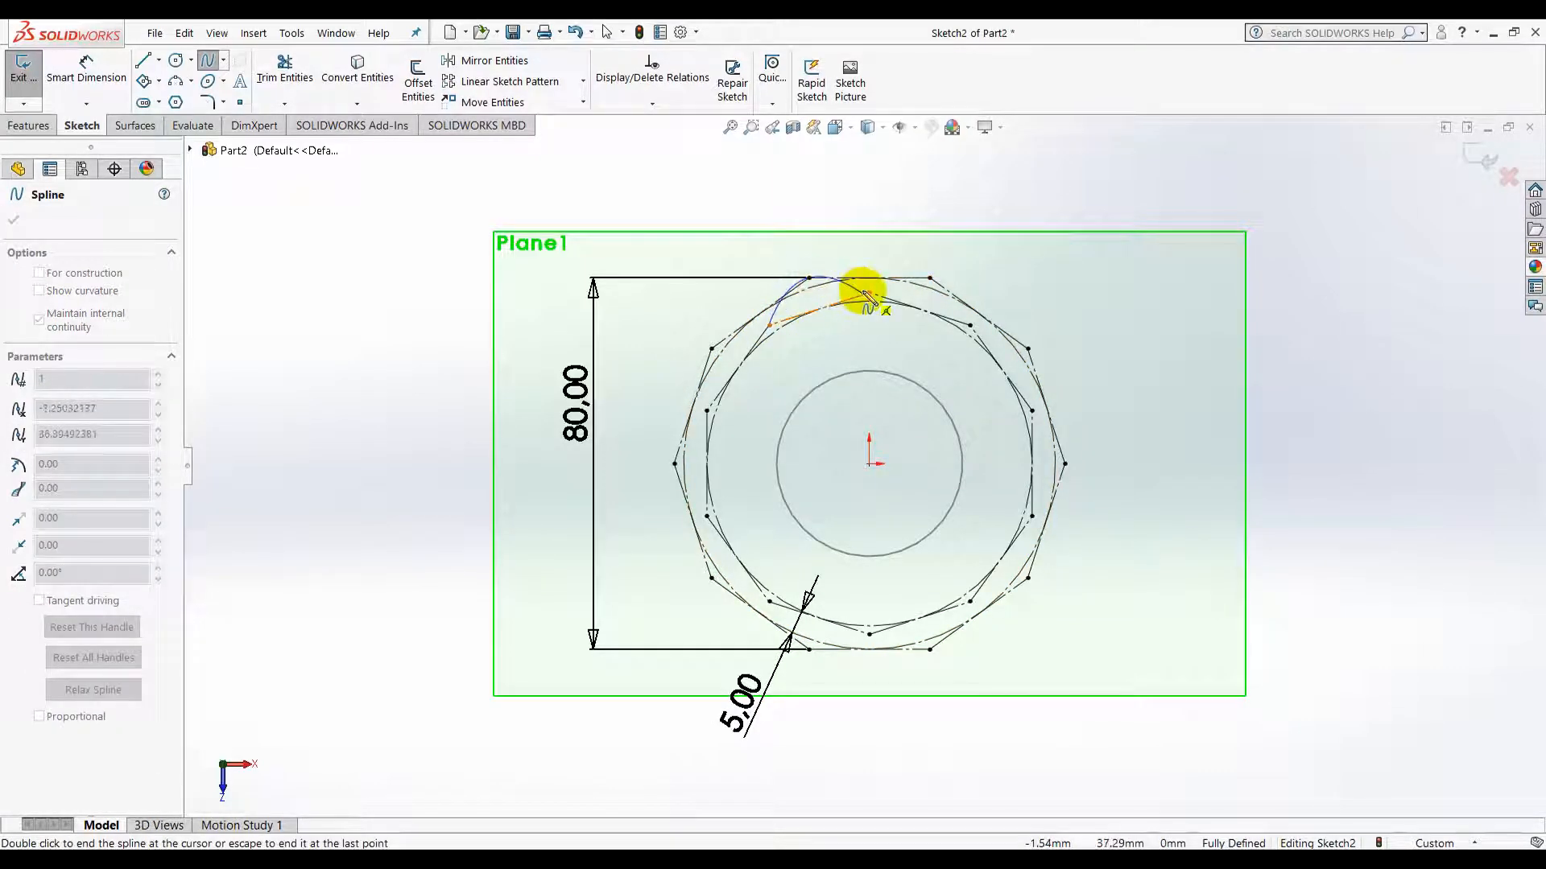
click(930, 277)
click(970, 326)
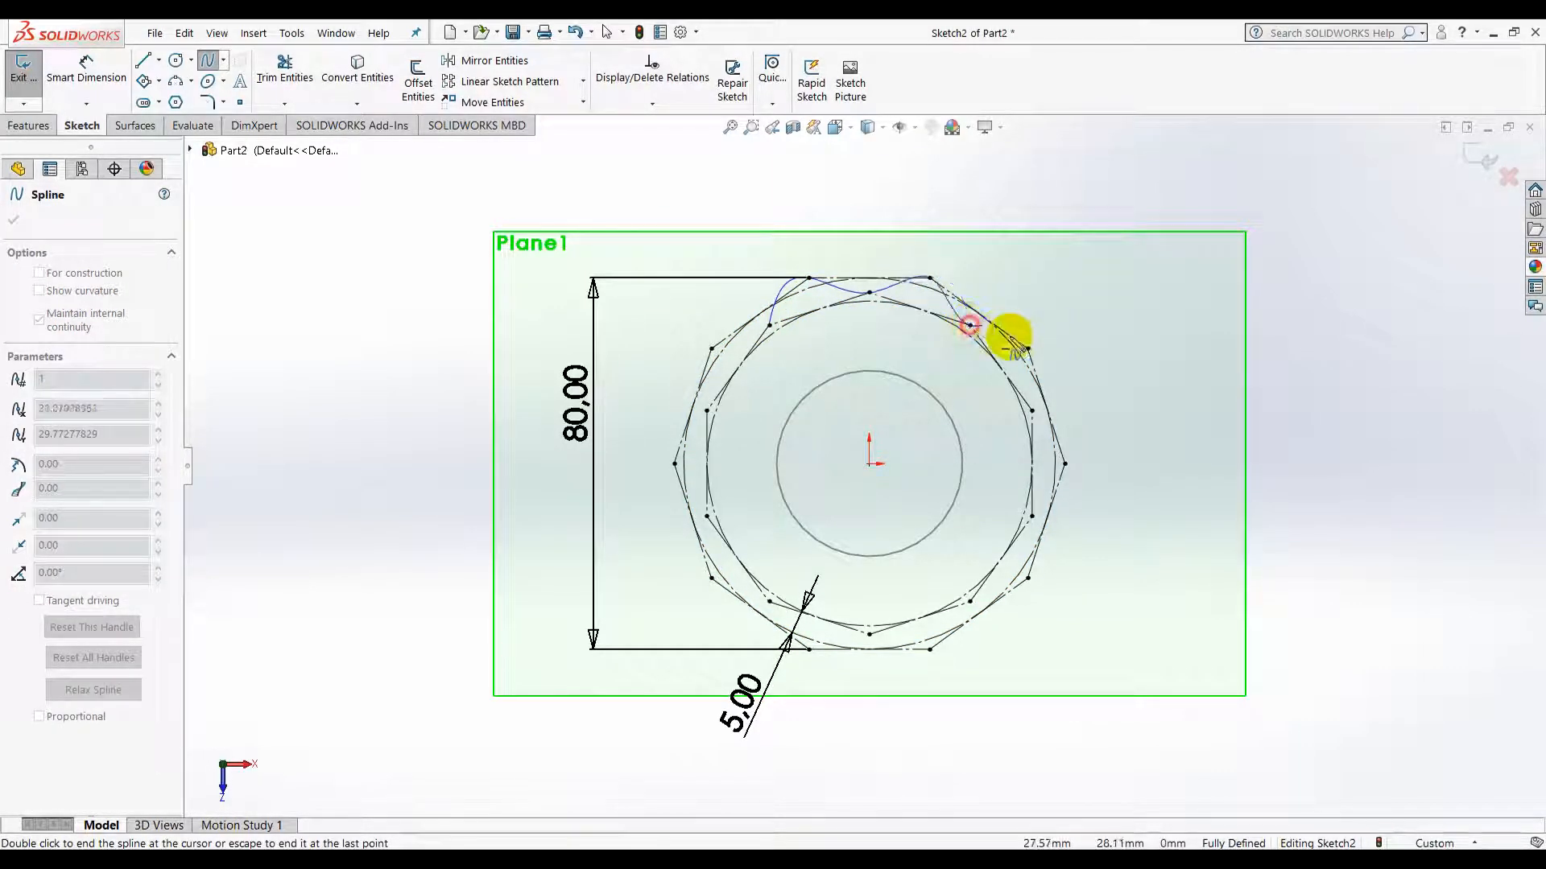
click(1029, 349)
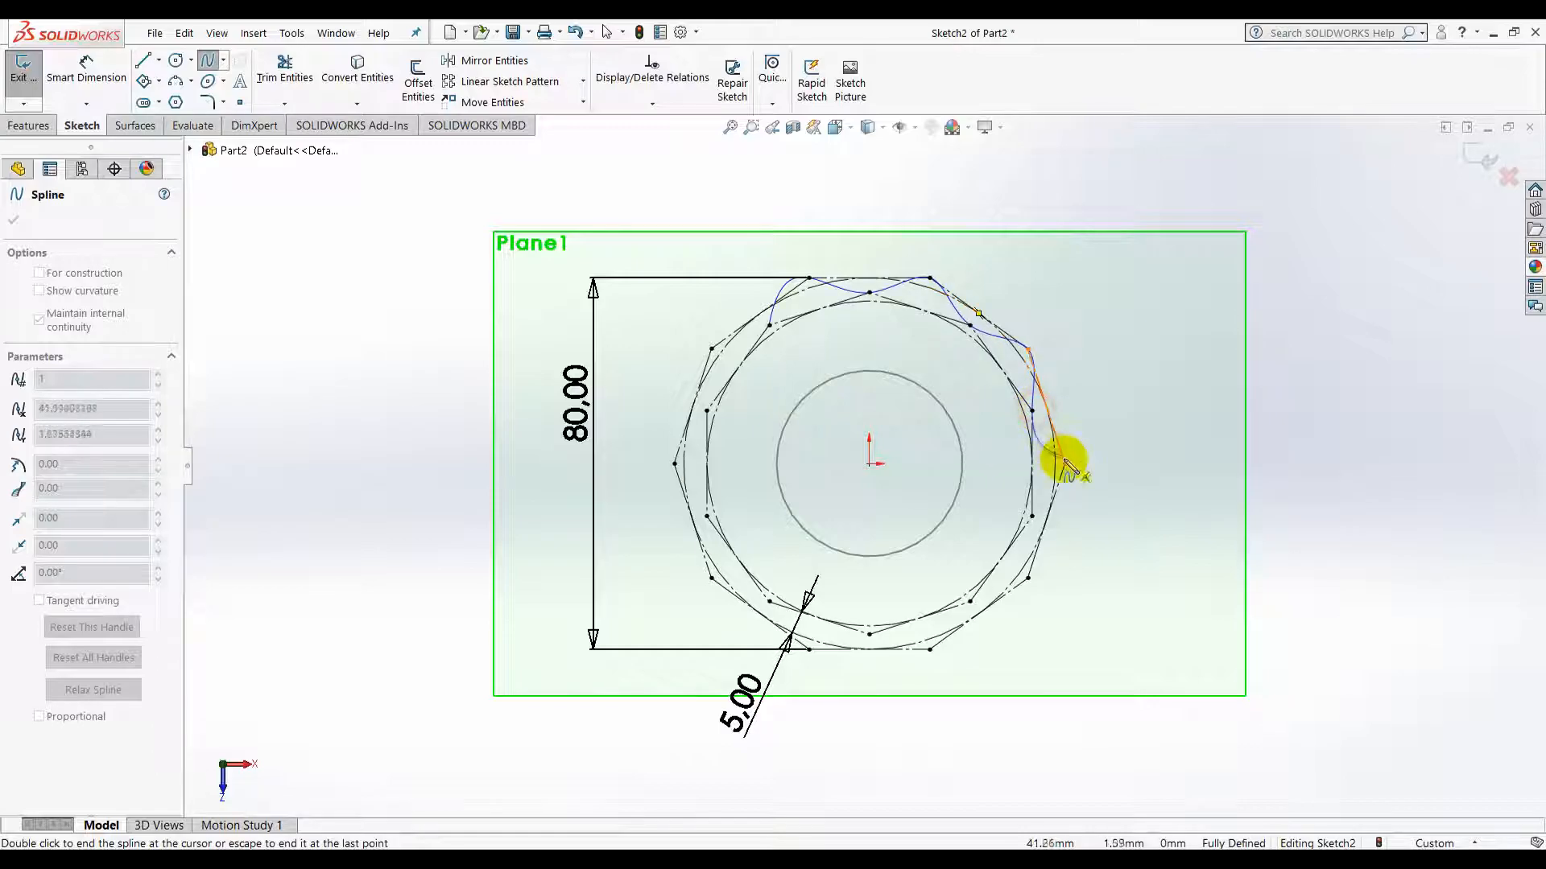
click(1049, 514)
click(1028, 577)
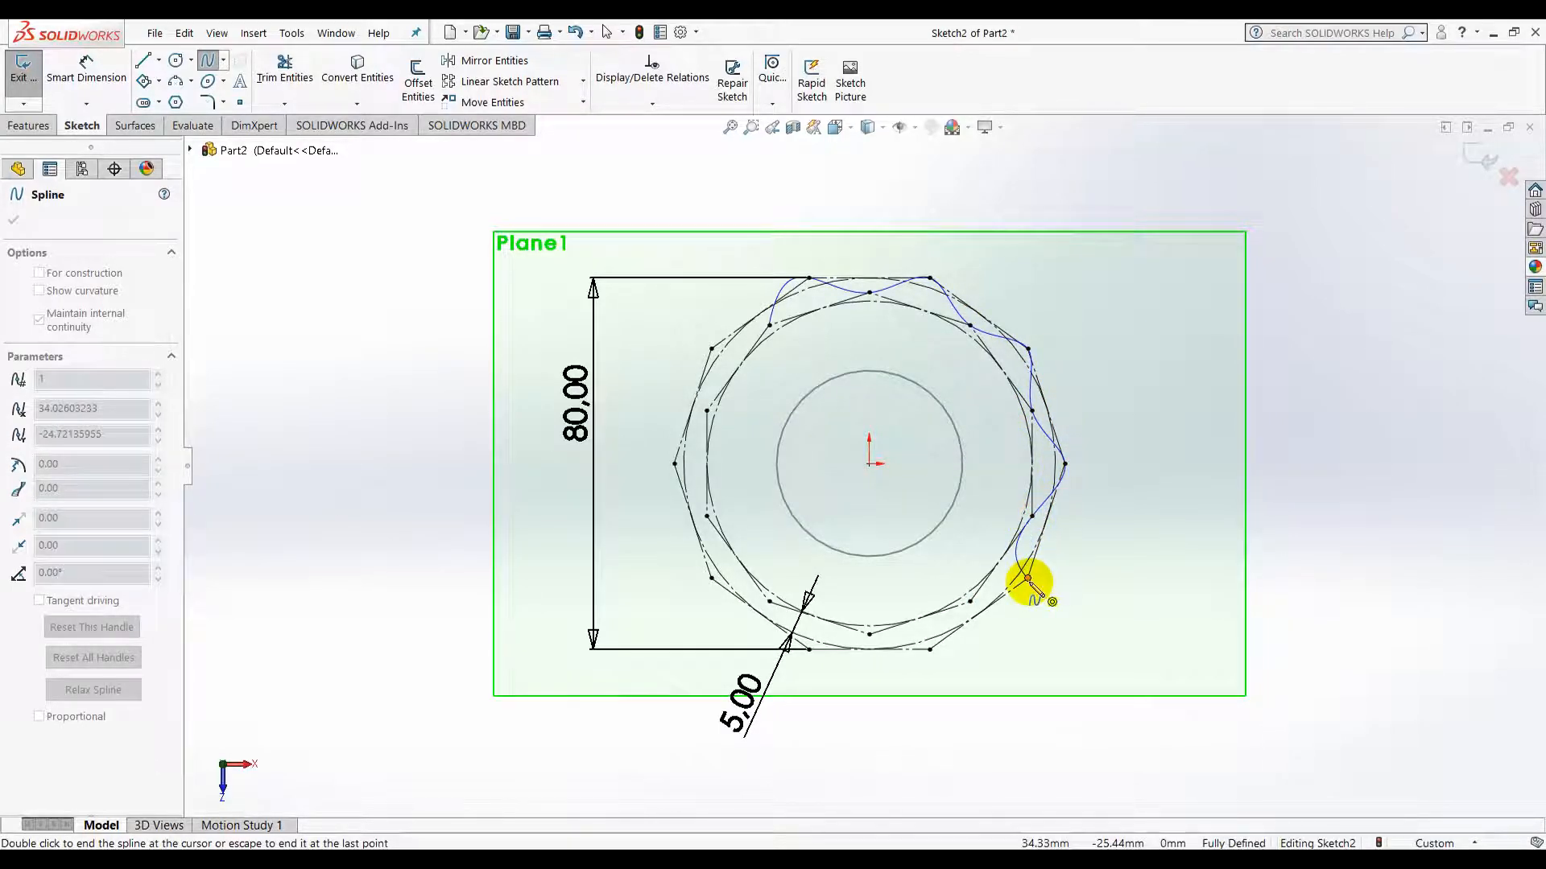
click(970, 601)
click(866, 634)
click(809, 649)
click(773, 605)
click(712, 577)
click(708, 507)
click(675, 464)
click(706, 412)
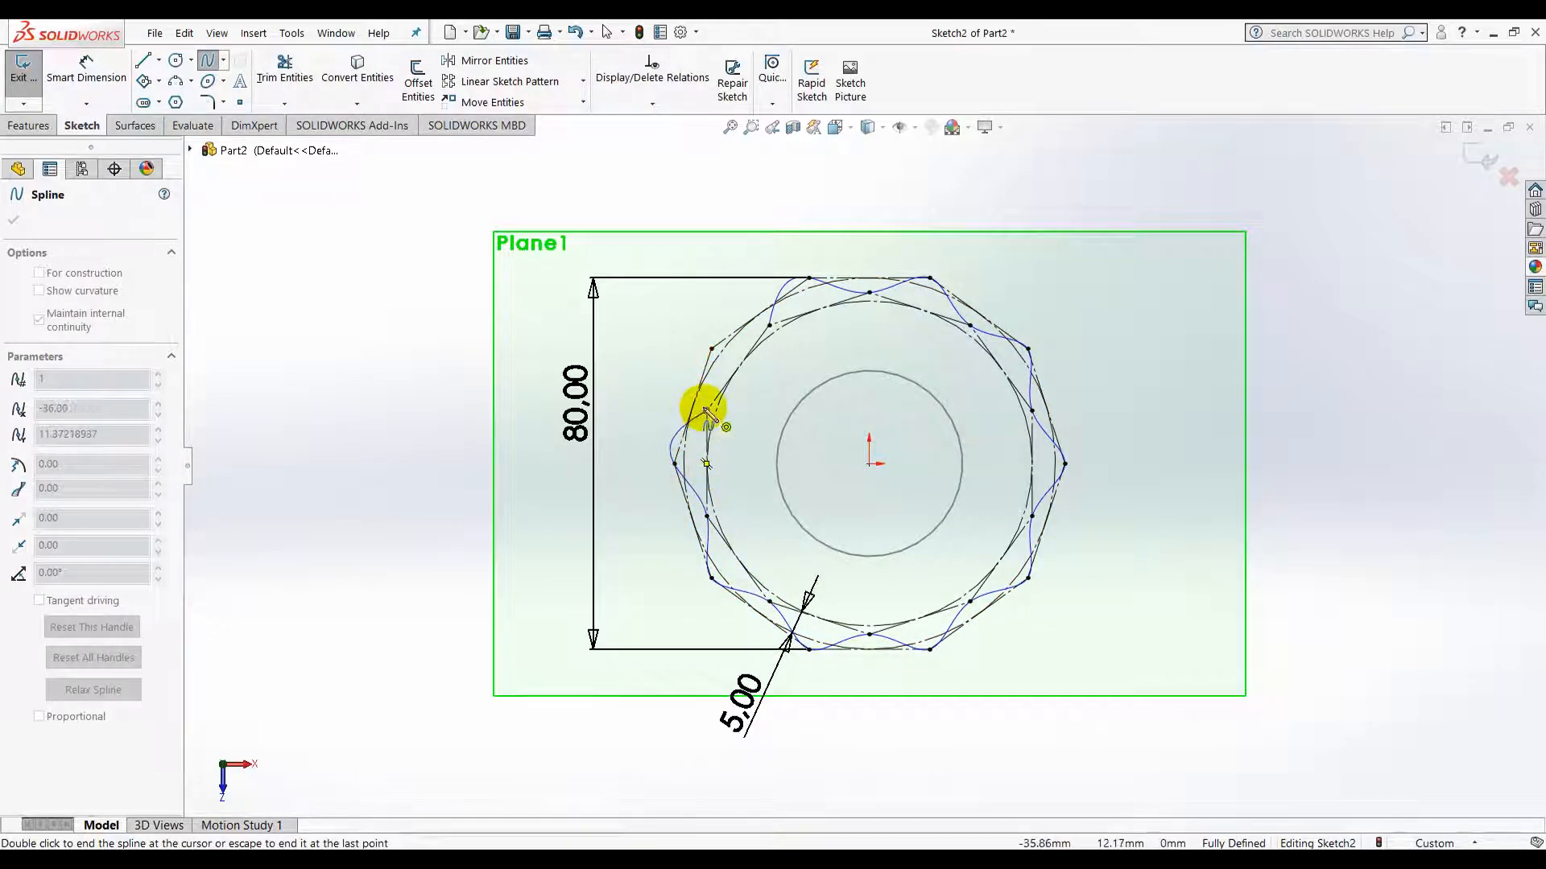
click(711, 349)
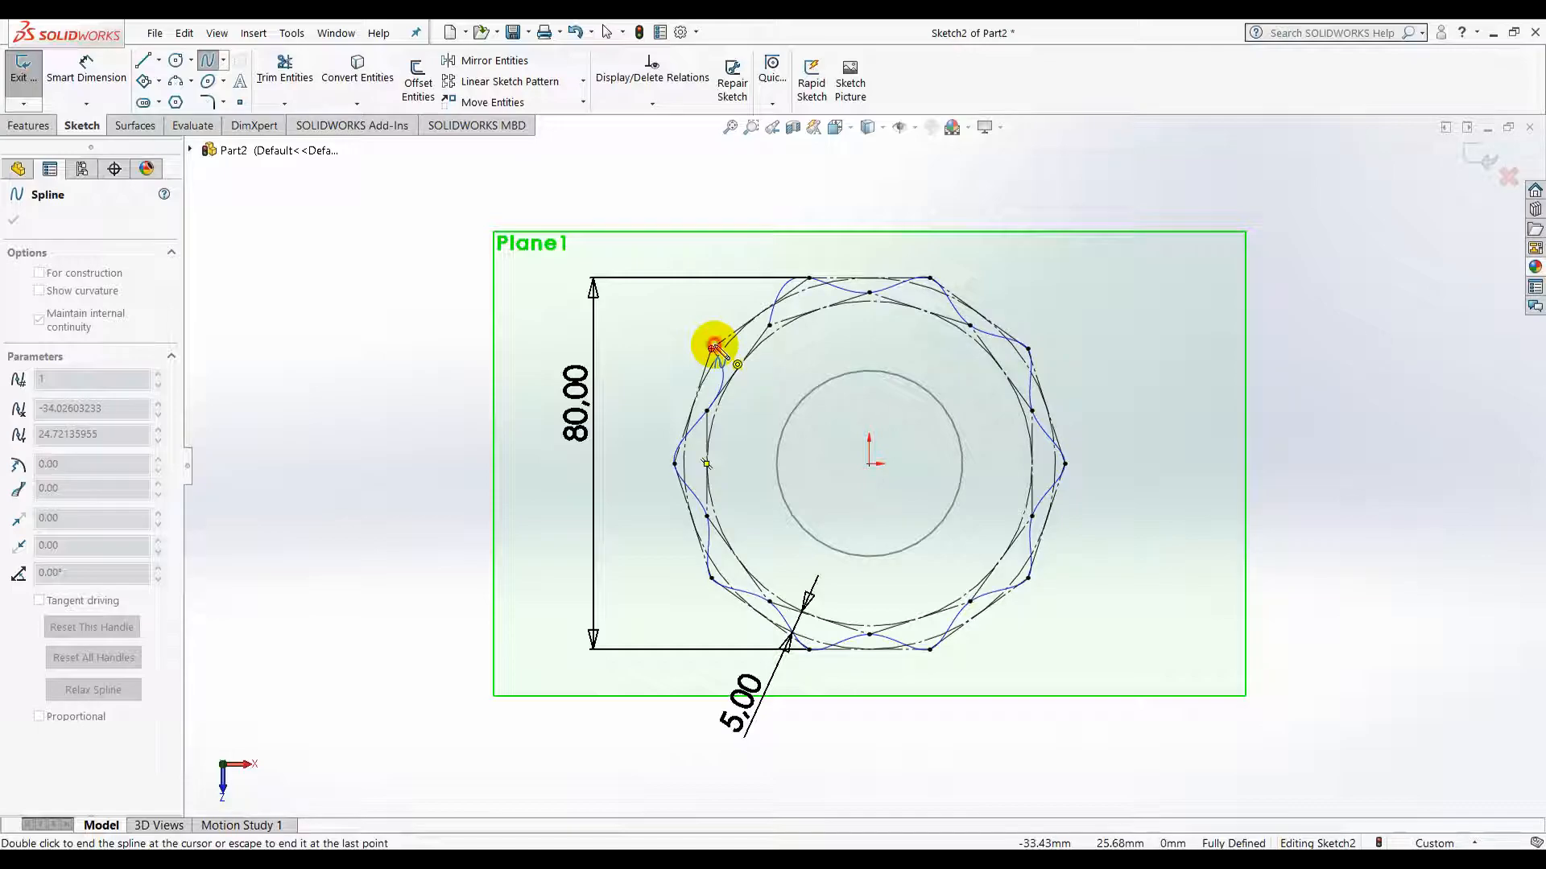
click(769, 325)
click(13, 219)
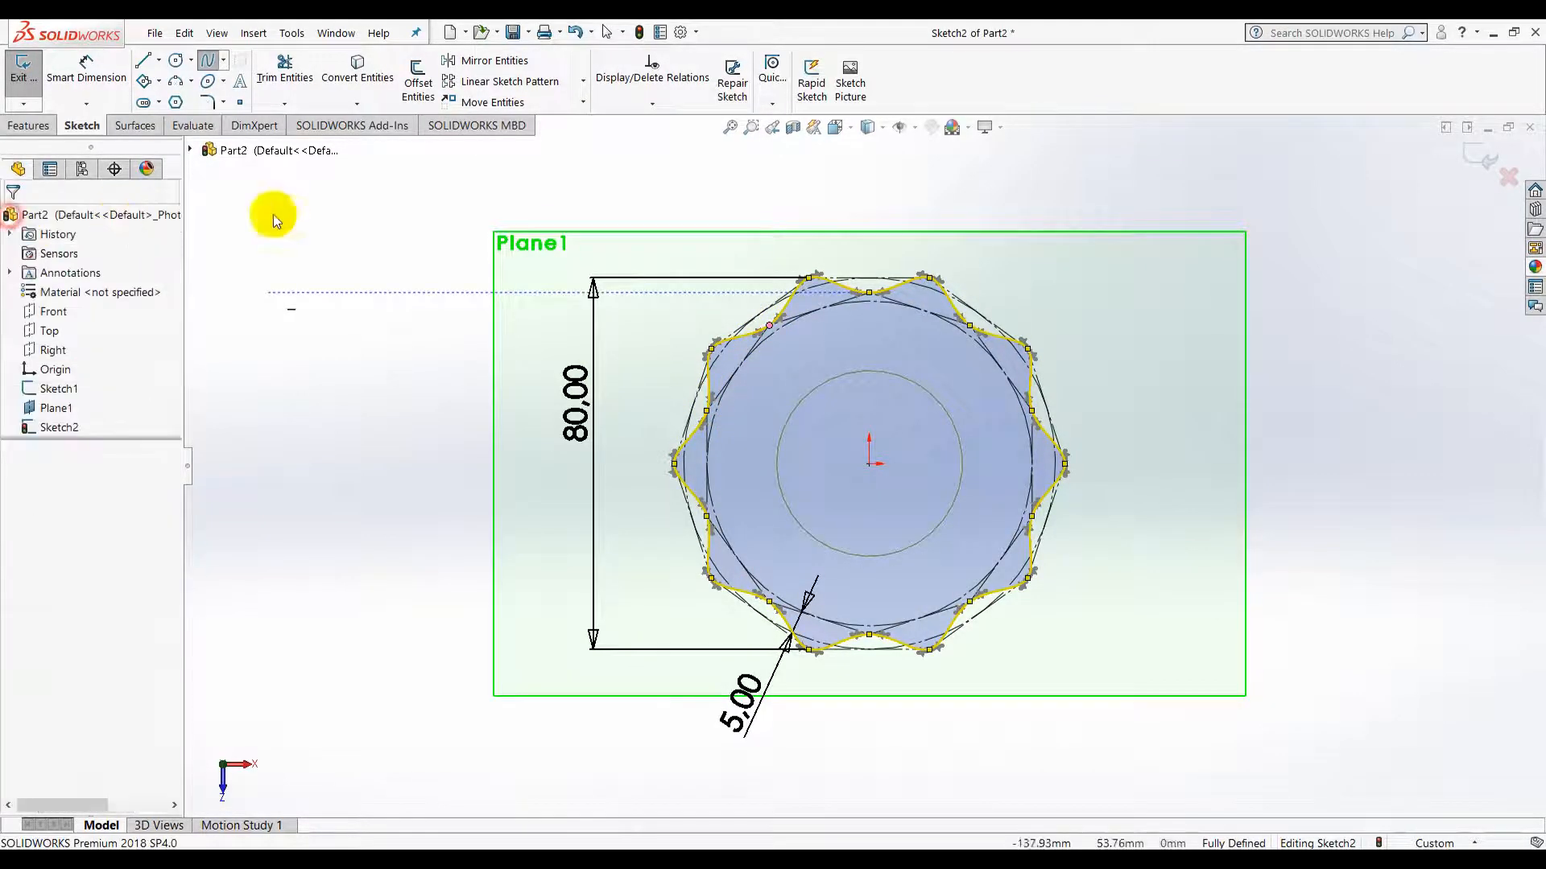
key(Escape)
key(z)
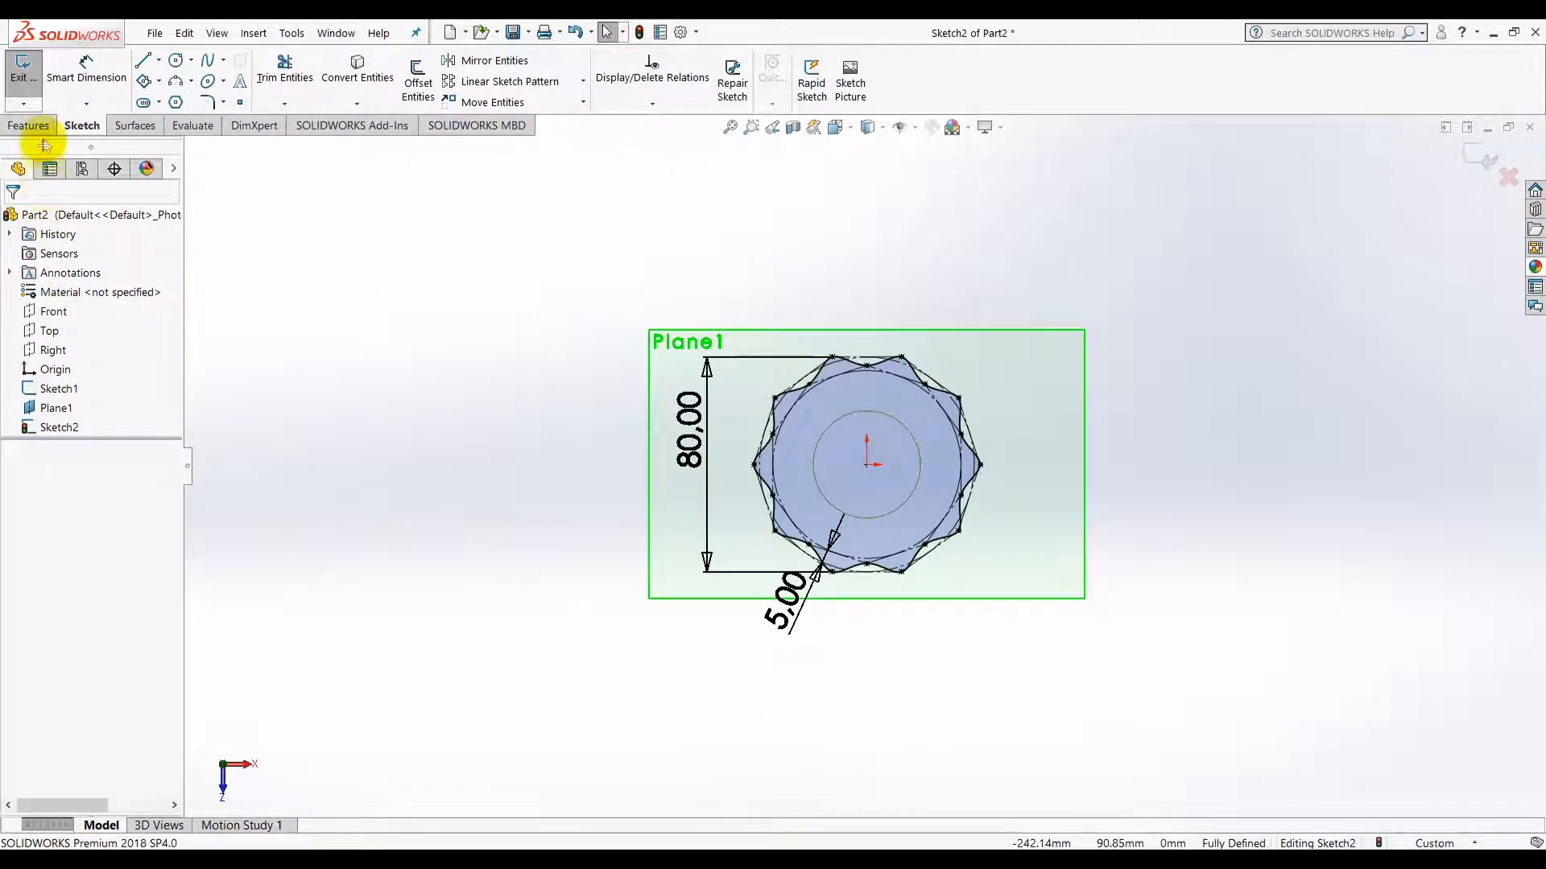
click(25, 72)
mouse_move(538, 531)
middle_down()
mouse_move(517, 252)
mouse_move(522, 335)
middle_up()
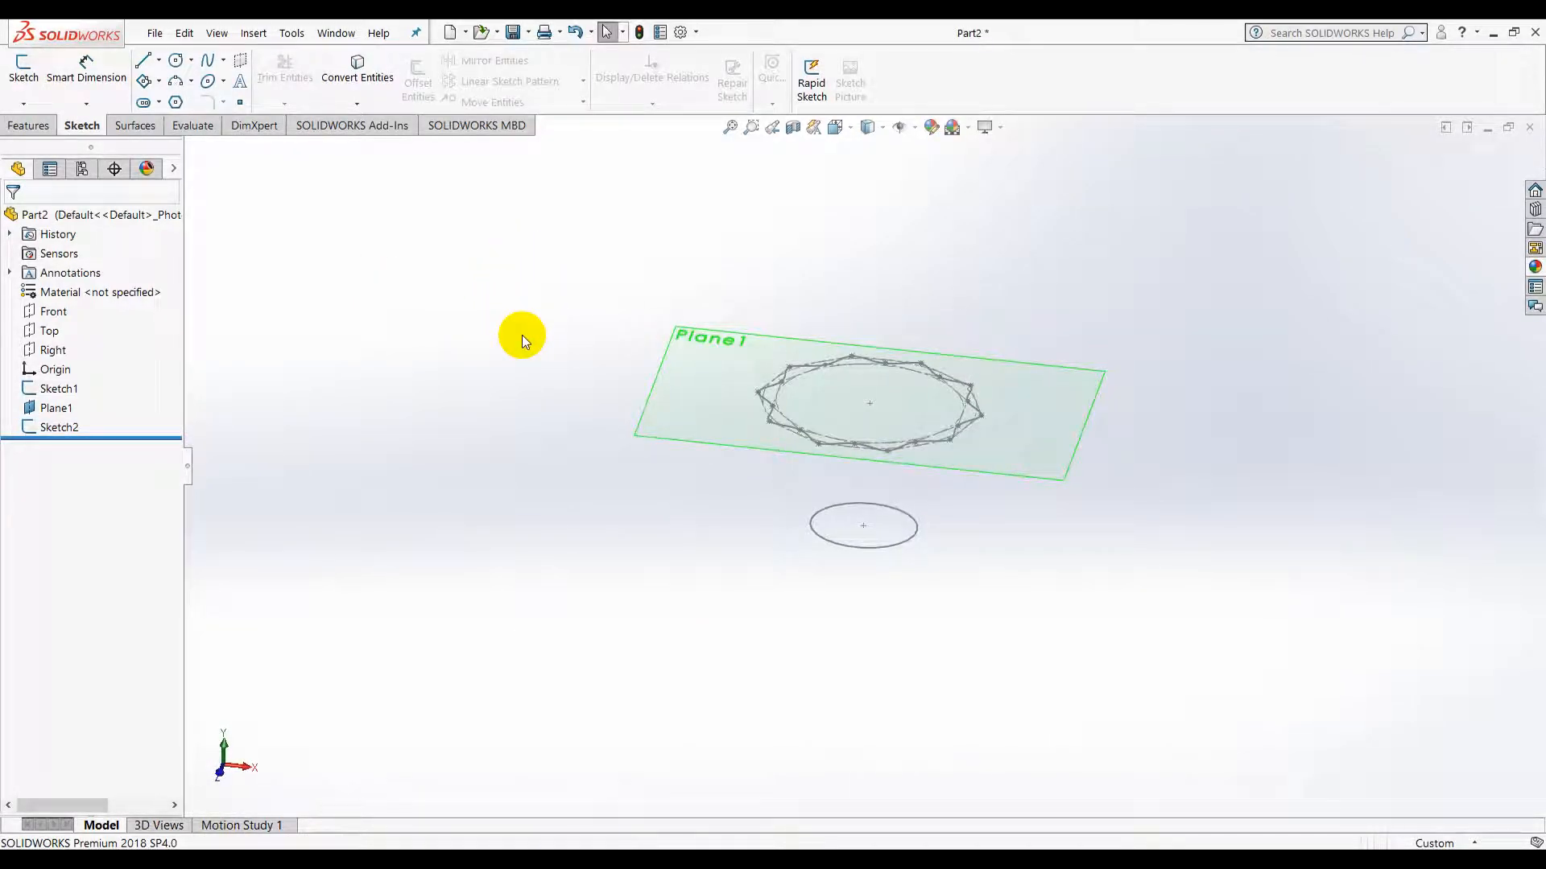
Create a reference plane offset 80 mm above the wavy profile's plane
click(665, 442)
click(28, 125)
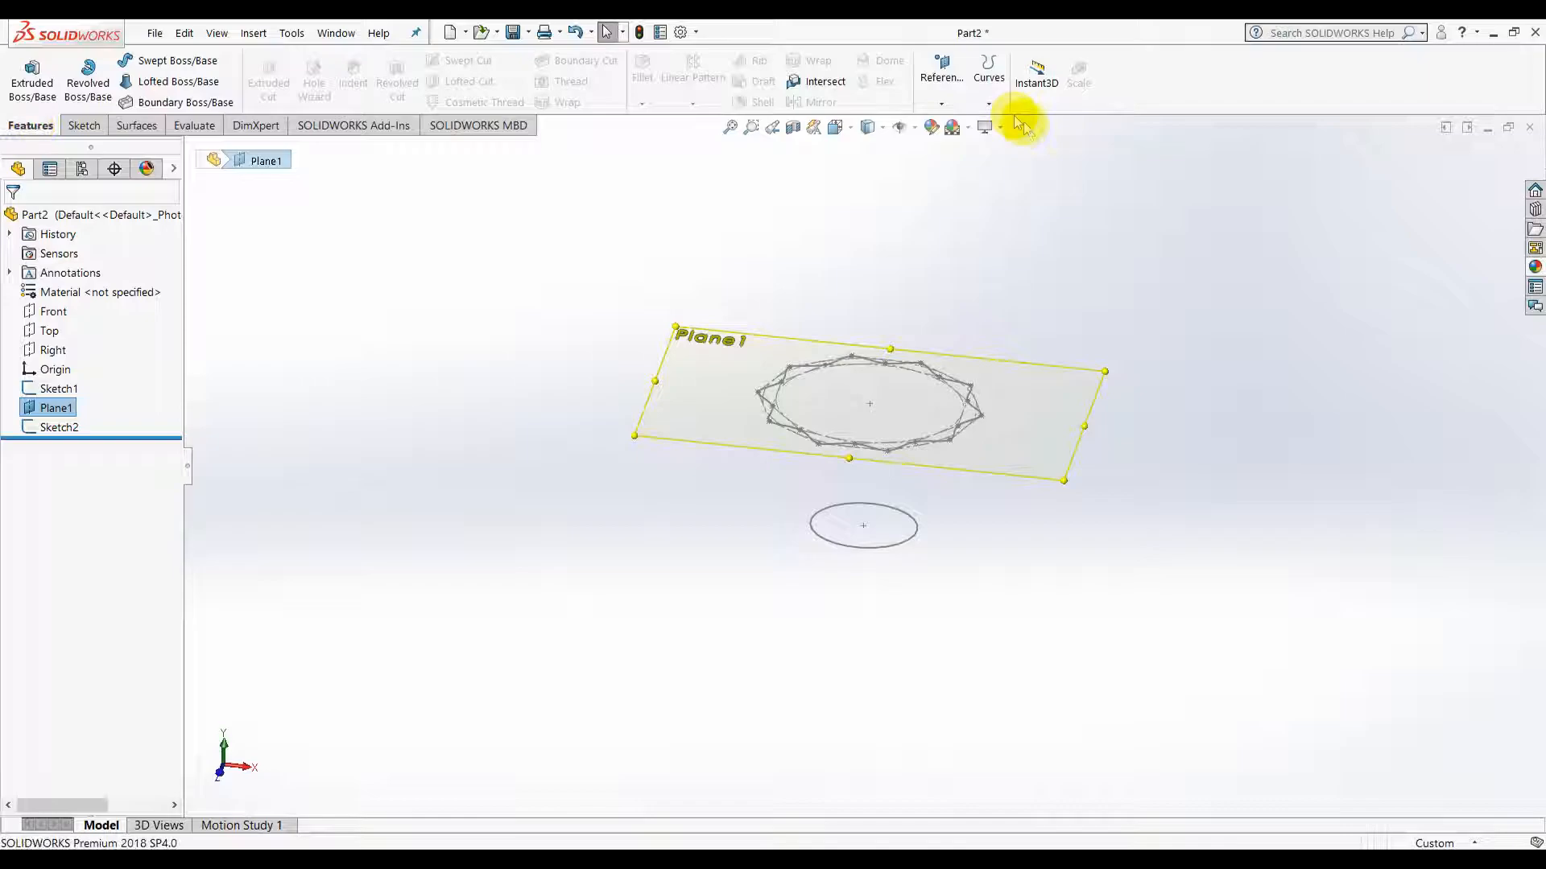
click(941, 80)
click(950, 123)
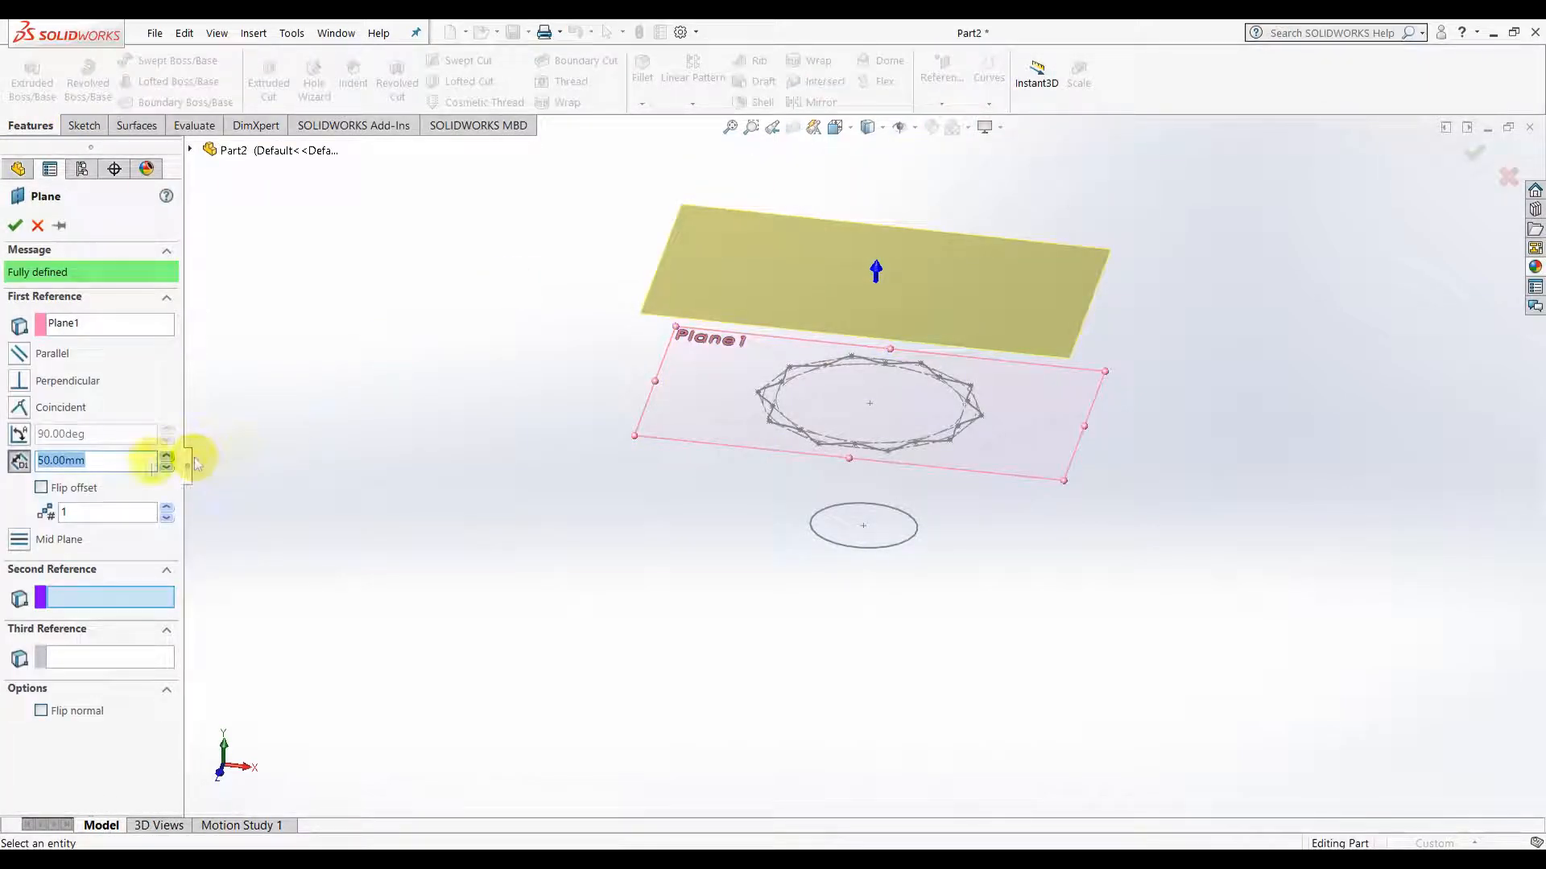
drag(106, 461, 32, 461)
text(80)
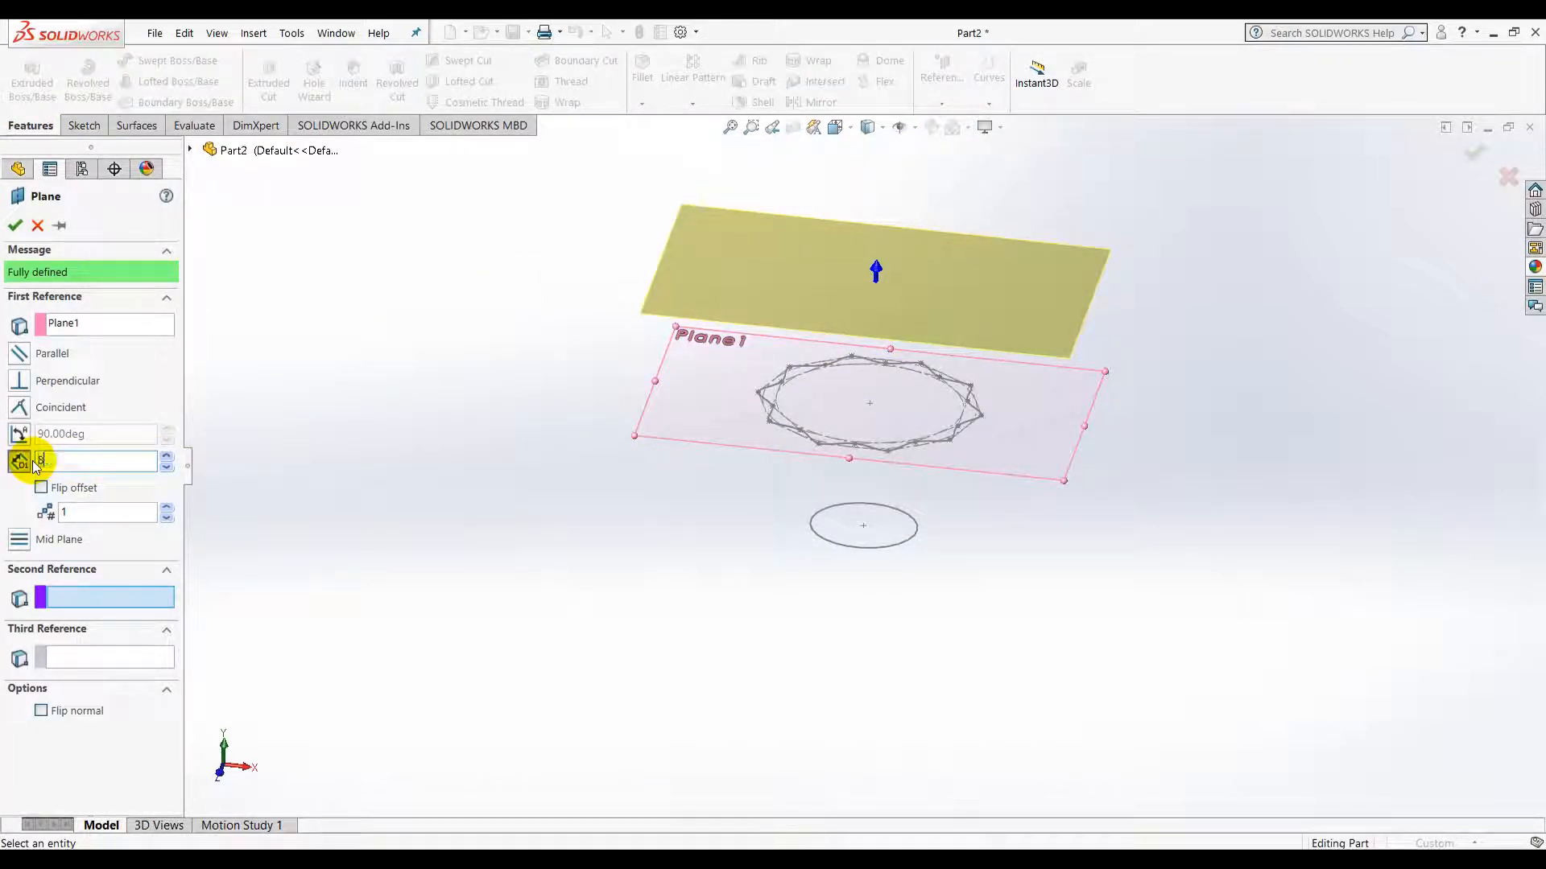
key(Return)
click(14, 225)
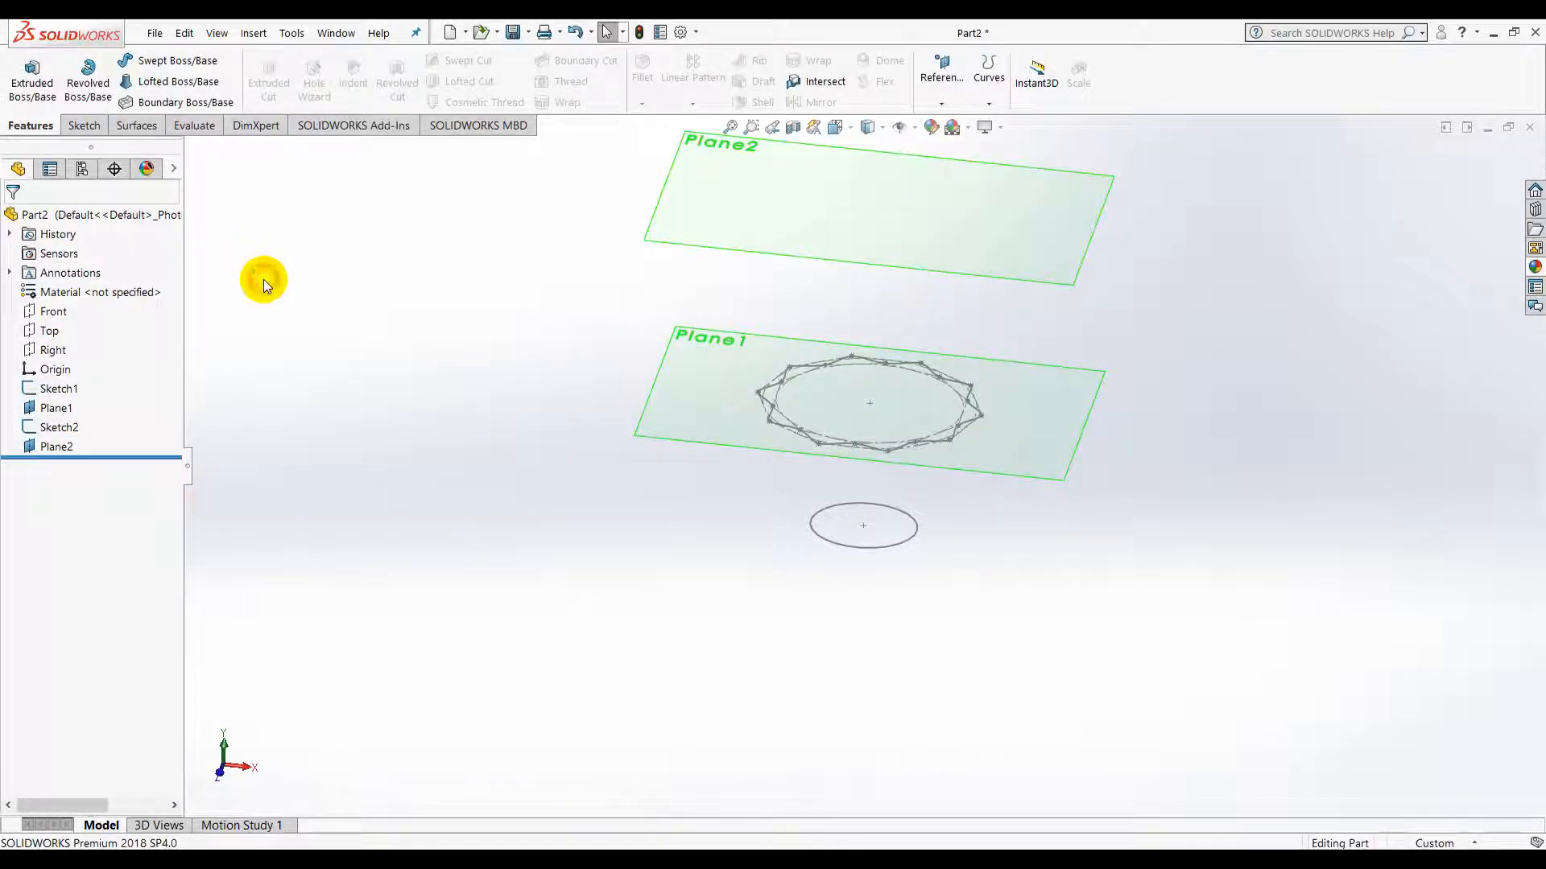
Start a sketch on Plane2, viewed face-on, and draw a circle about 53 mm across centred on the origin
click(751, 256)
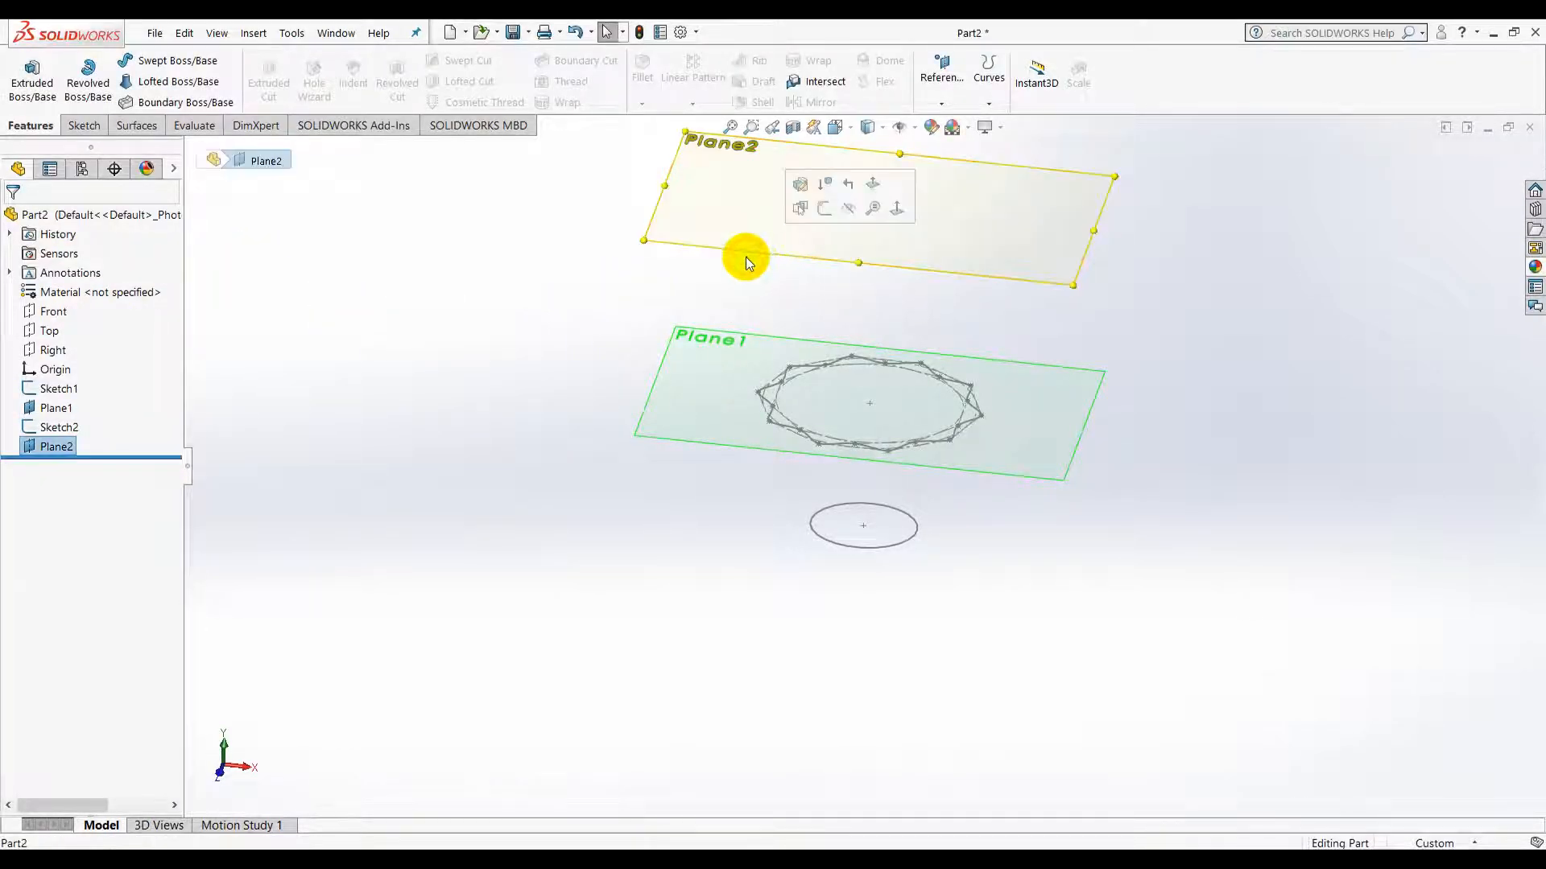
click(823, 207)
click(837, 127)
click(926, 217)
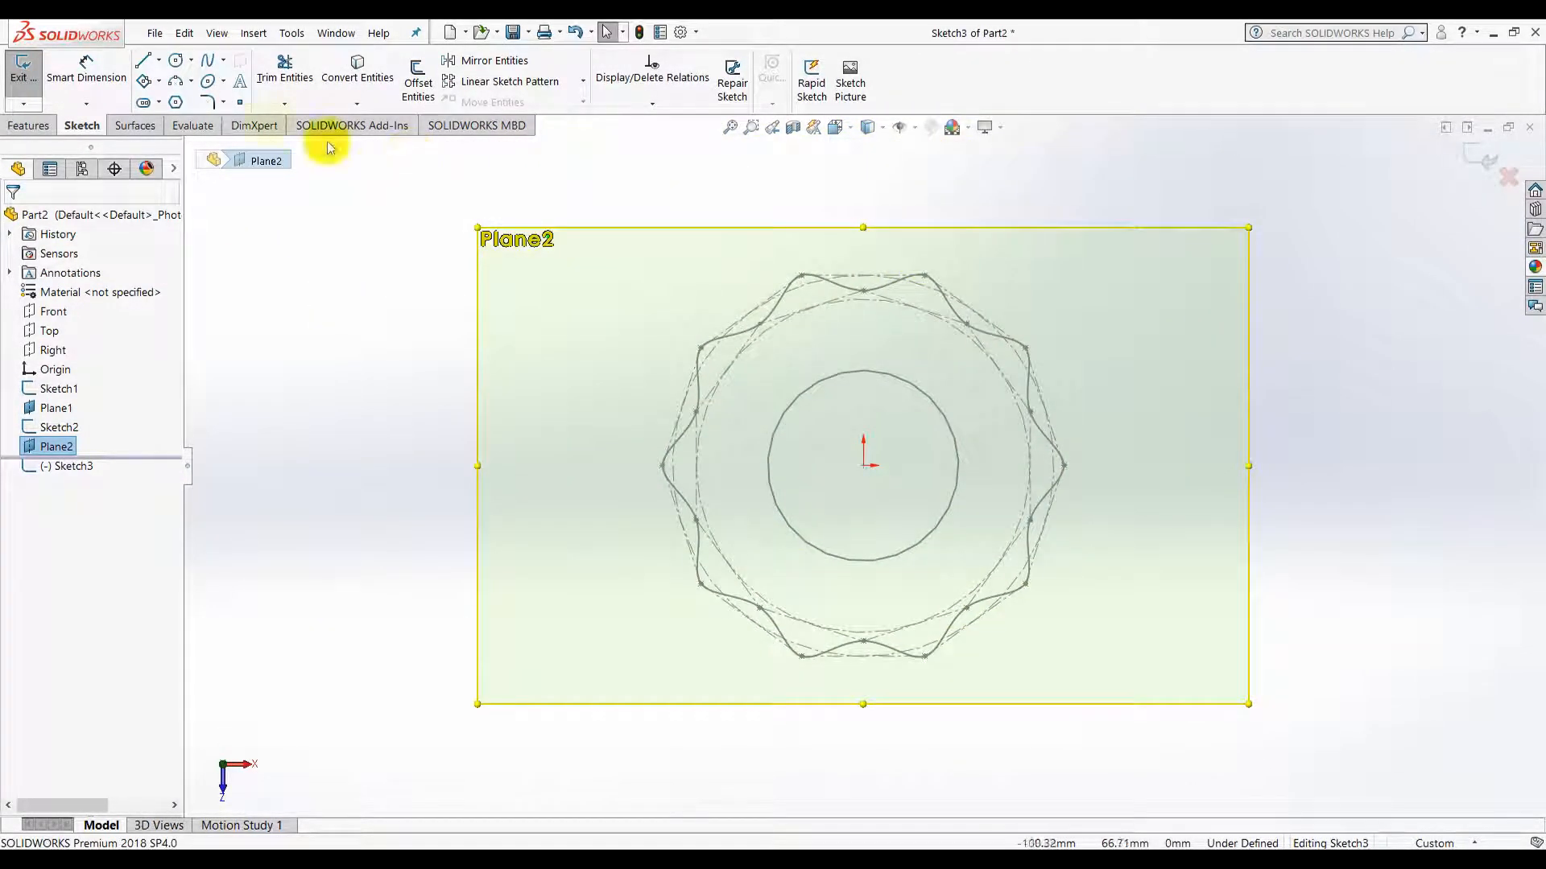
click(175, 59)
click(863, 465)
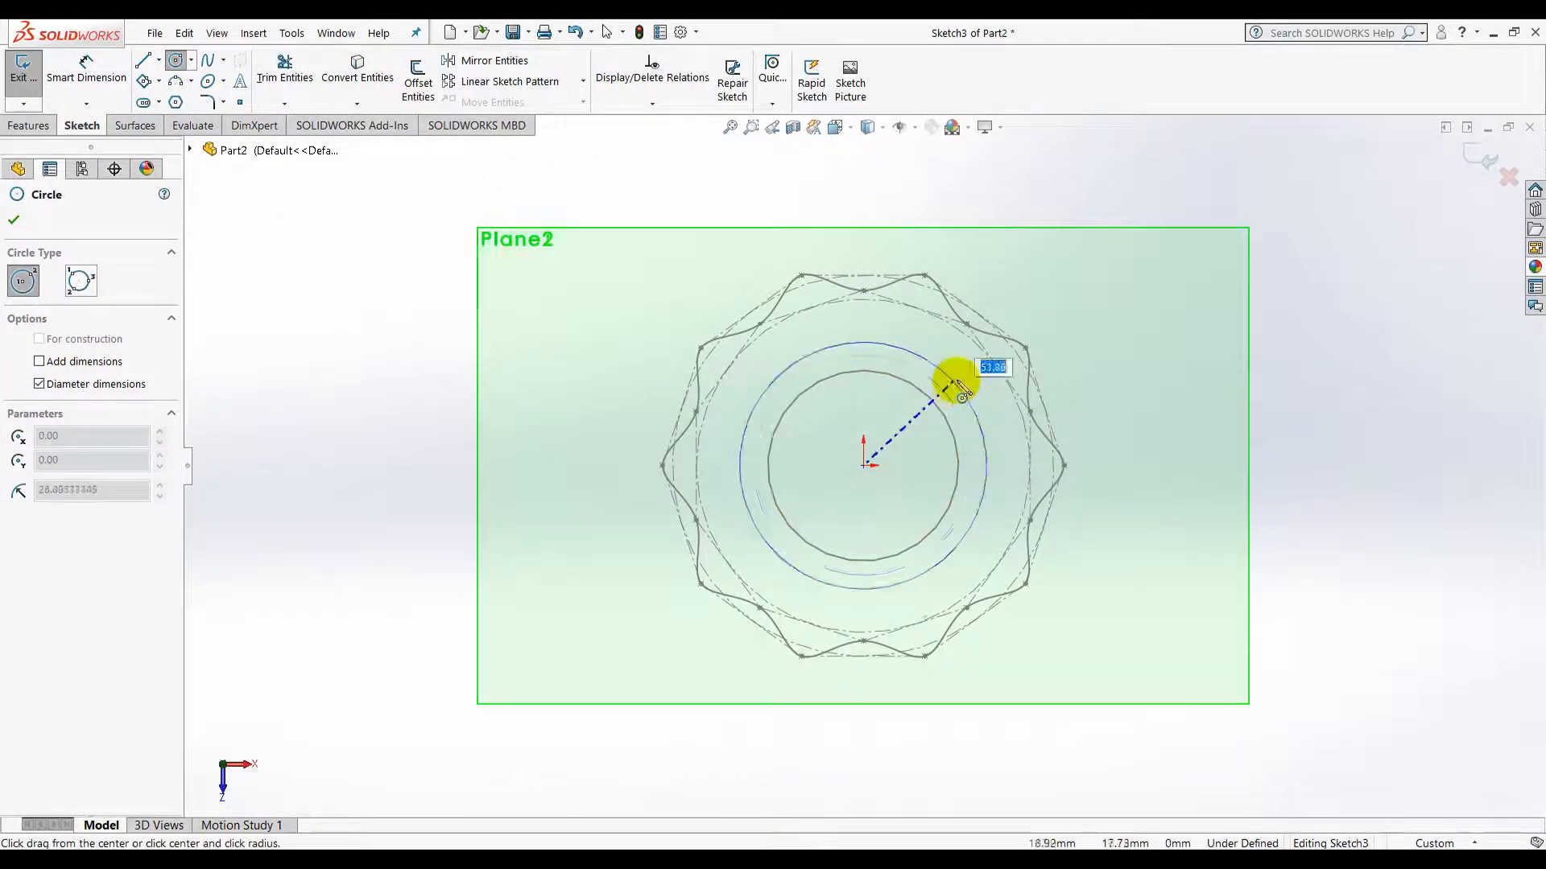
click(953, 376)
Dimension the circle's diameter as 30 mm and exit the sketch
click(56, 95)
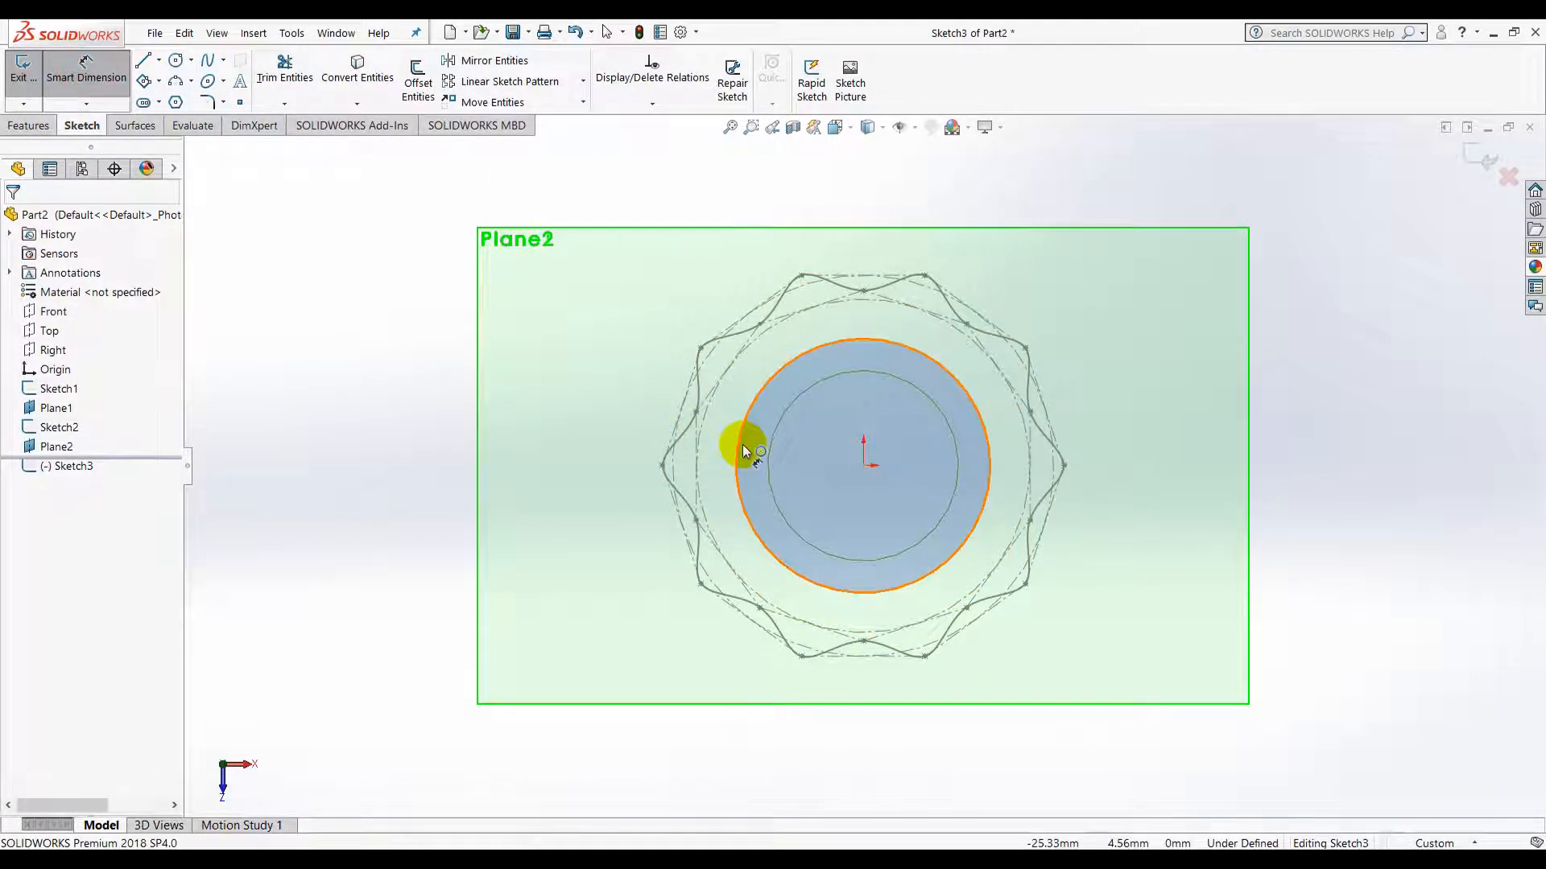
click(742, 447)
click(644, 272)
text(30)
key(Return)
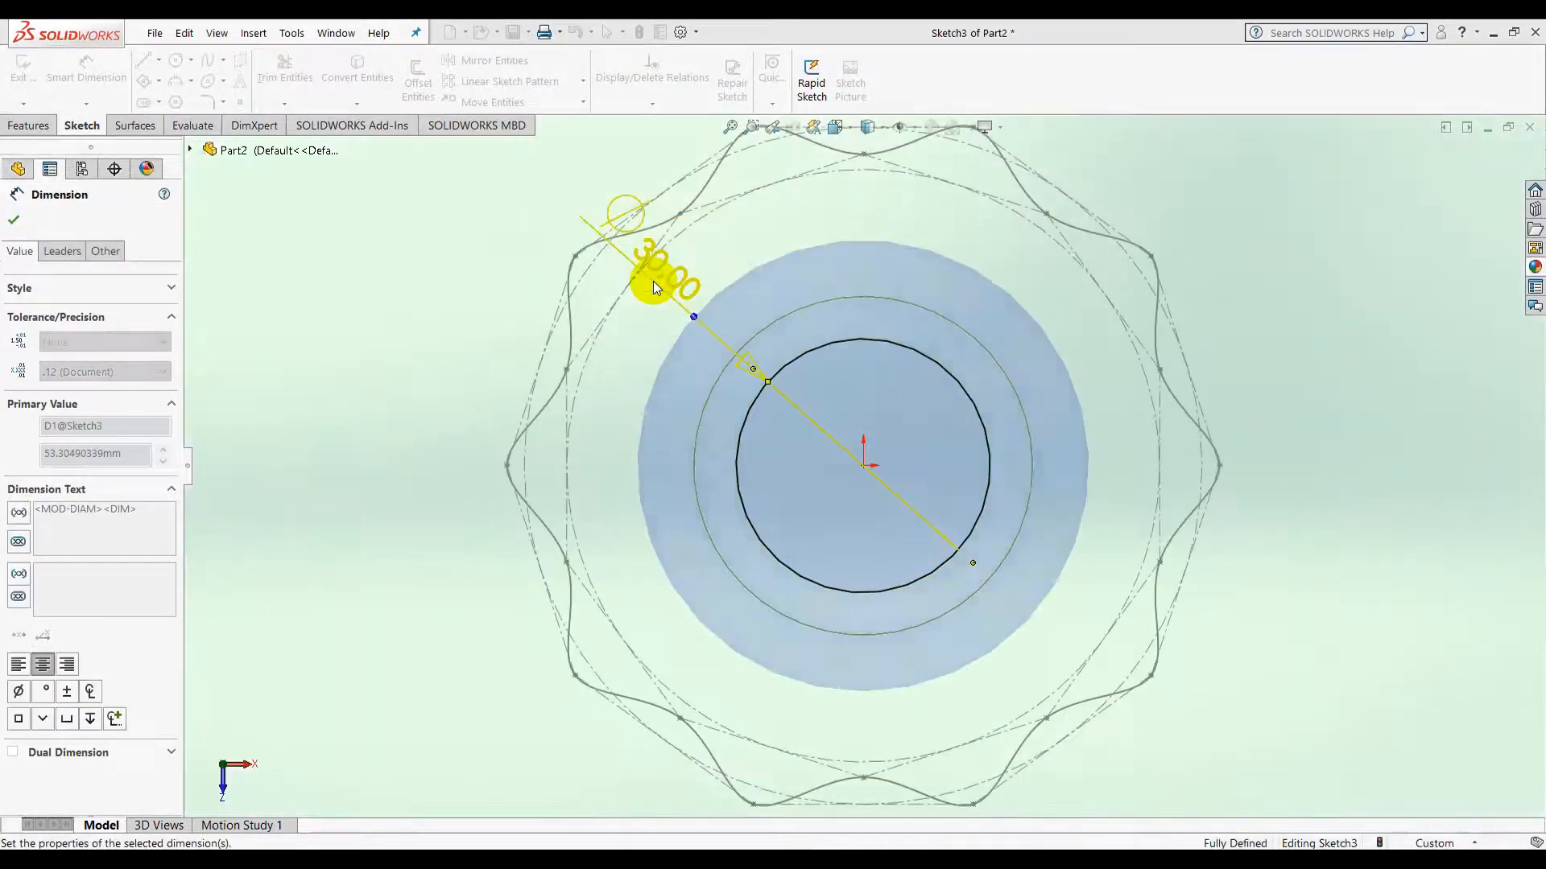
click(1471, 167)
Create a reference plane offset 20 mm above Plane2
scroll(1297, 486, down, 3)
click(1197, 631)
mouse_move(1197, 631)
middle_down()
mouse_move(1225, 387)
mouse_move(1202, 368)
middle_up()
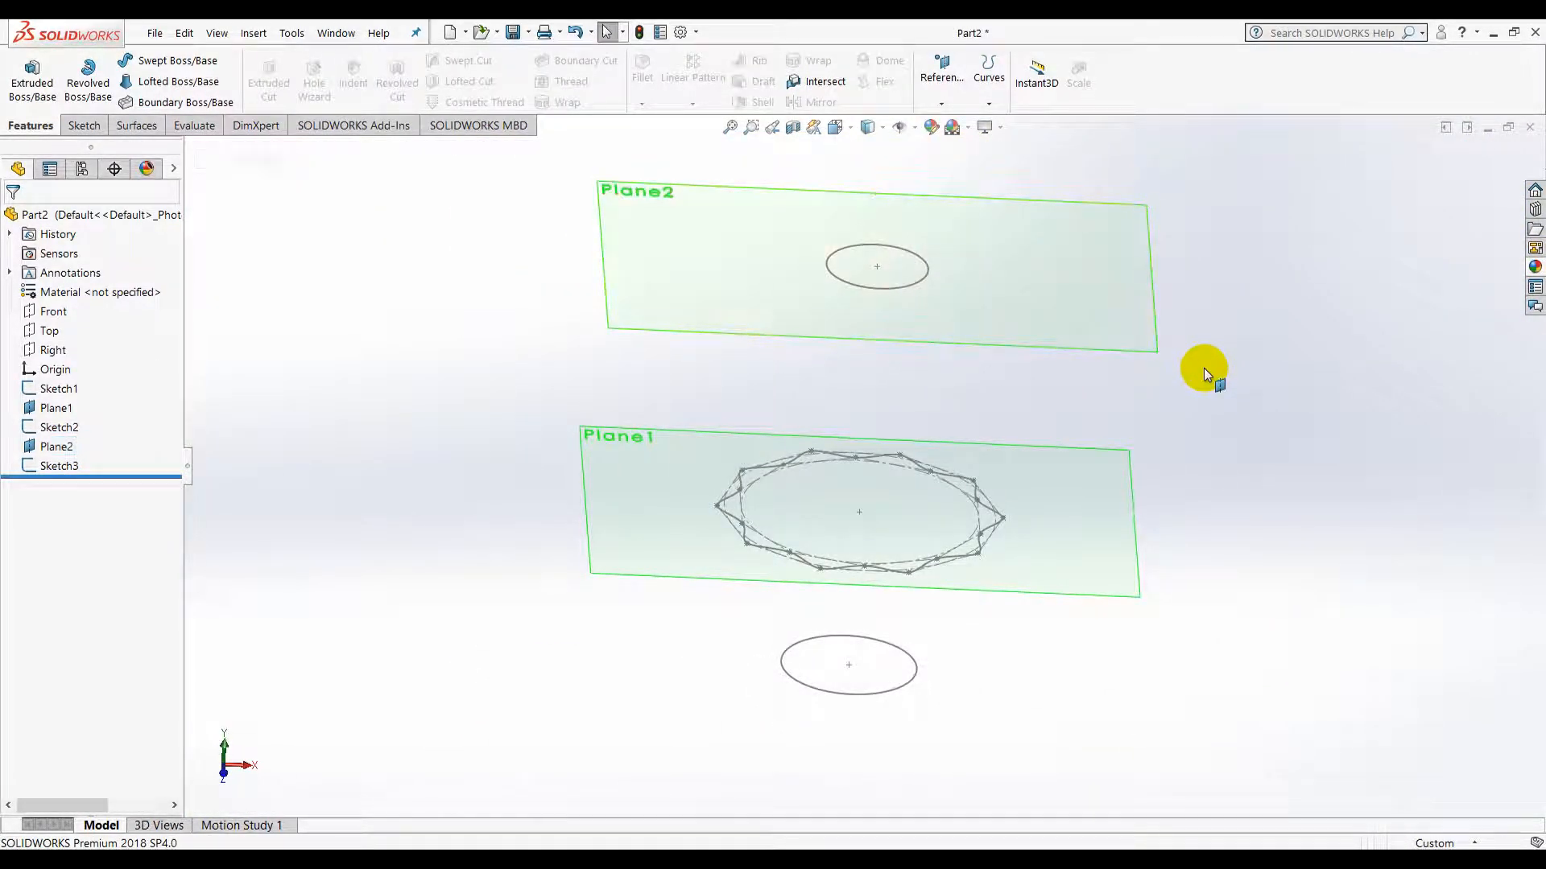
click(927, 102)
click(938, 123)
click(822, 189)
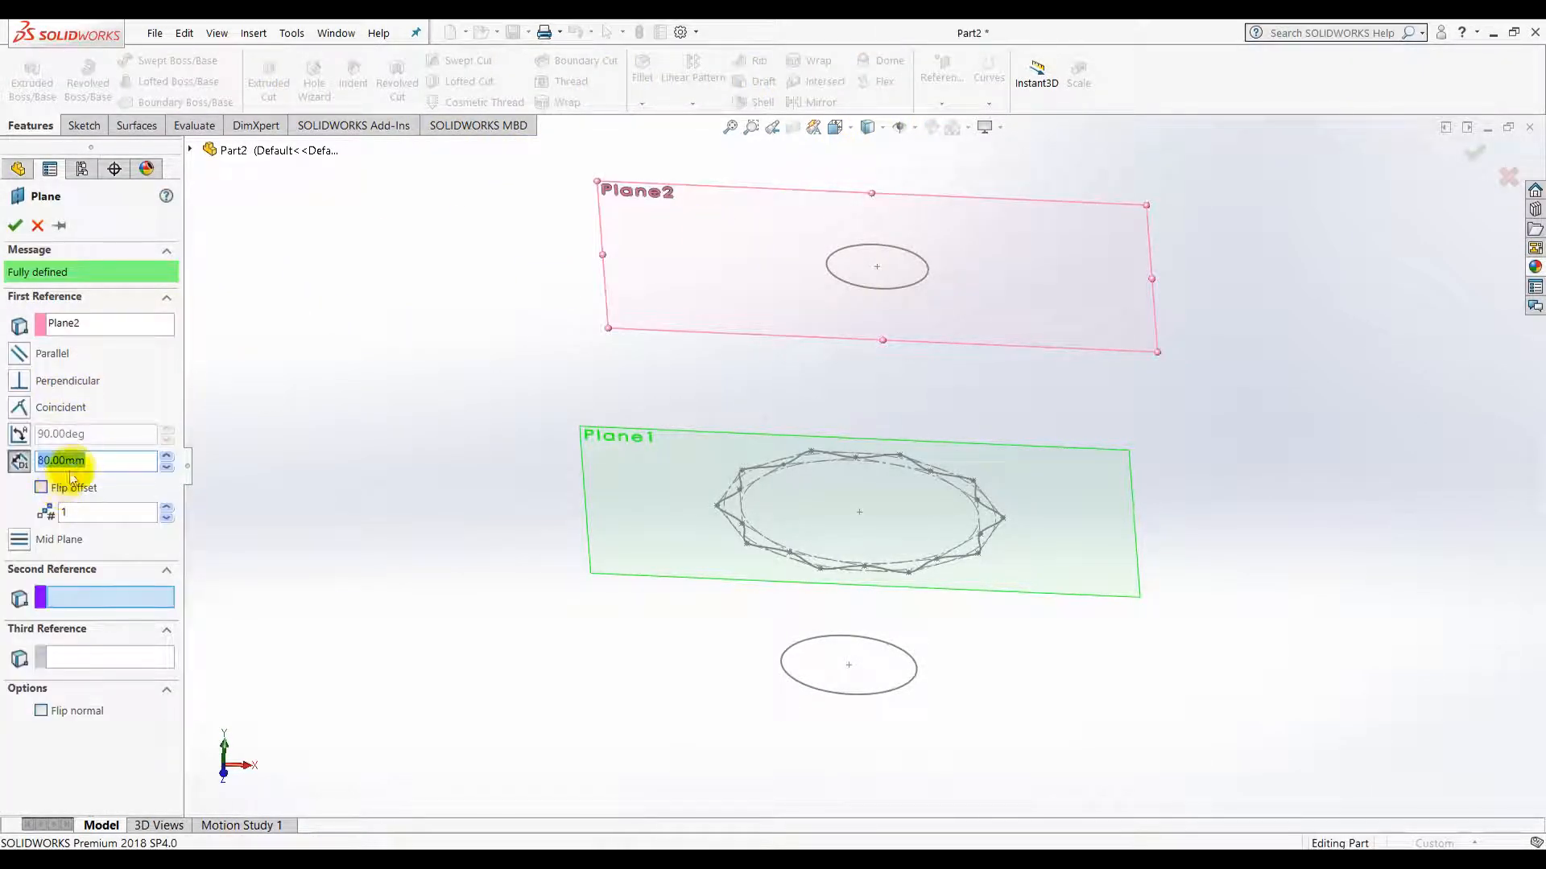
text(20)
key(Return)
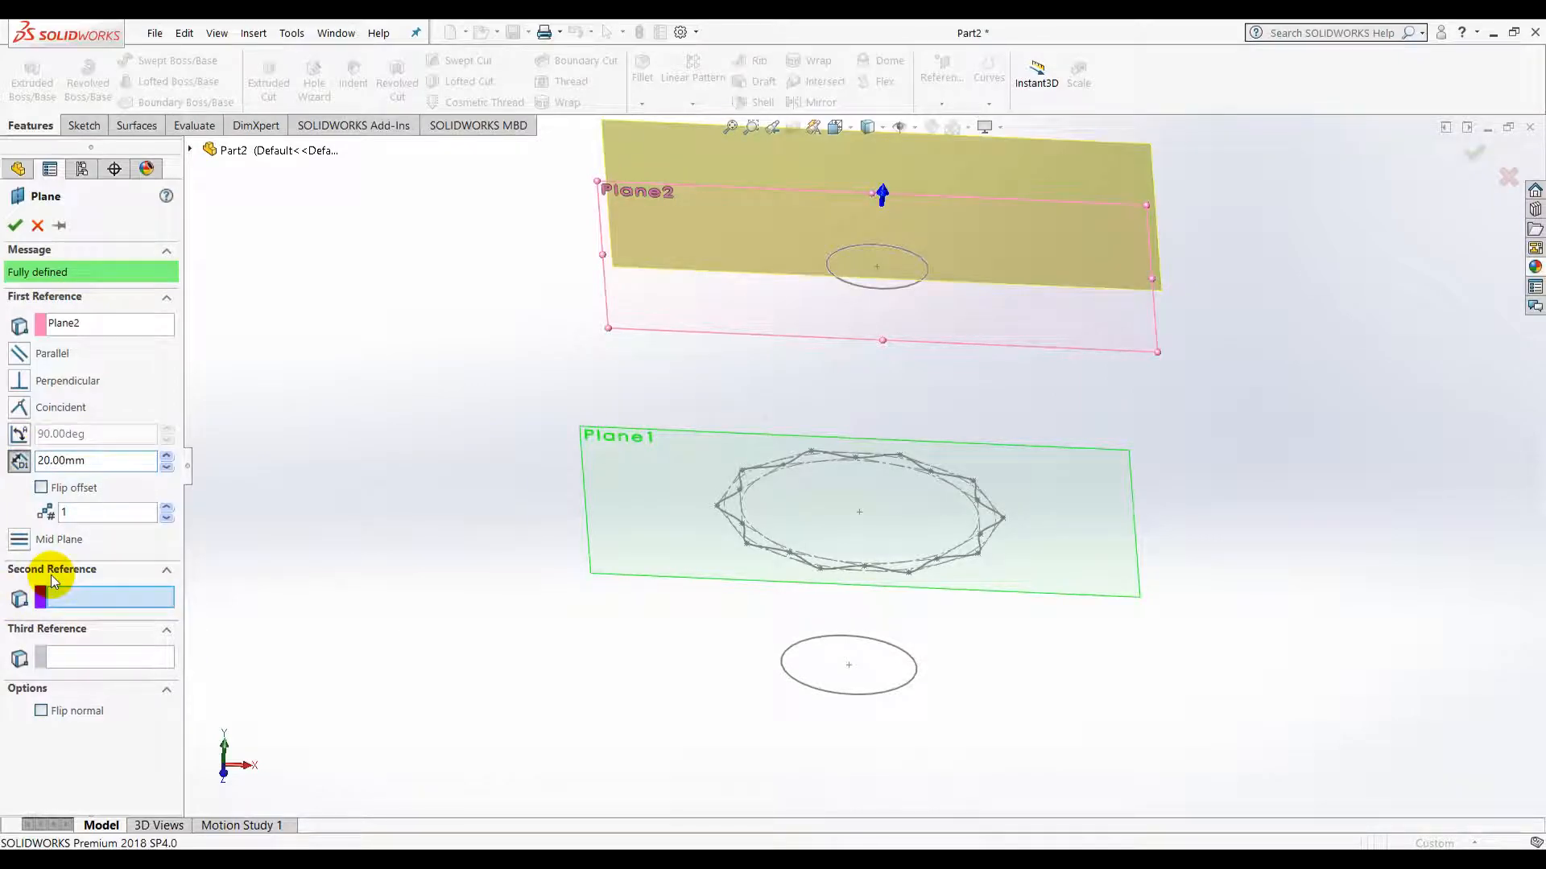
click(18, 223)
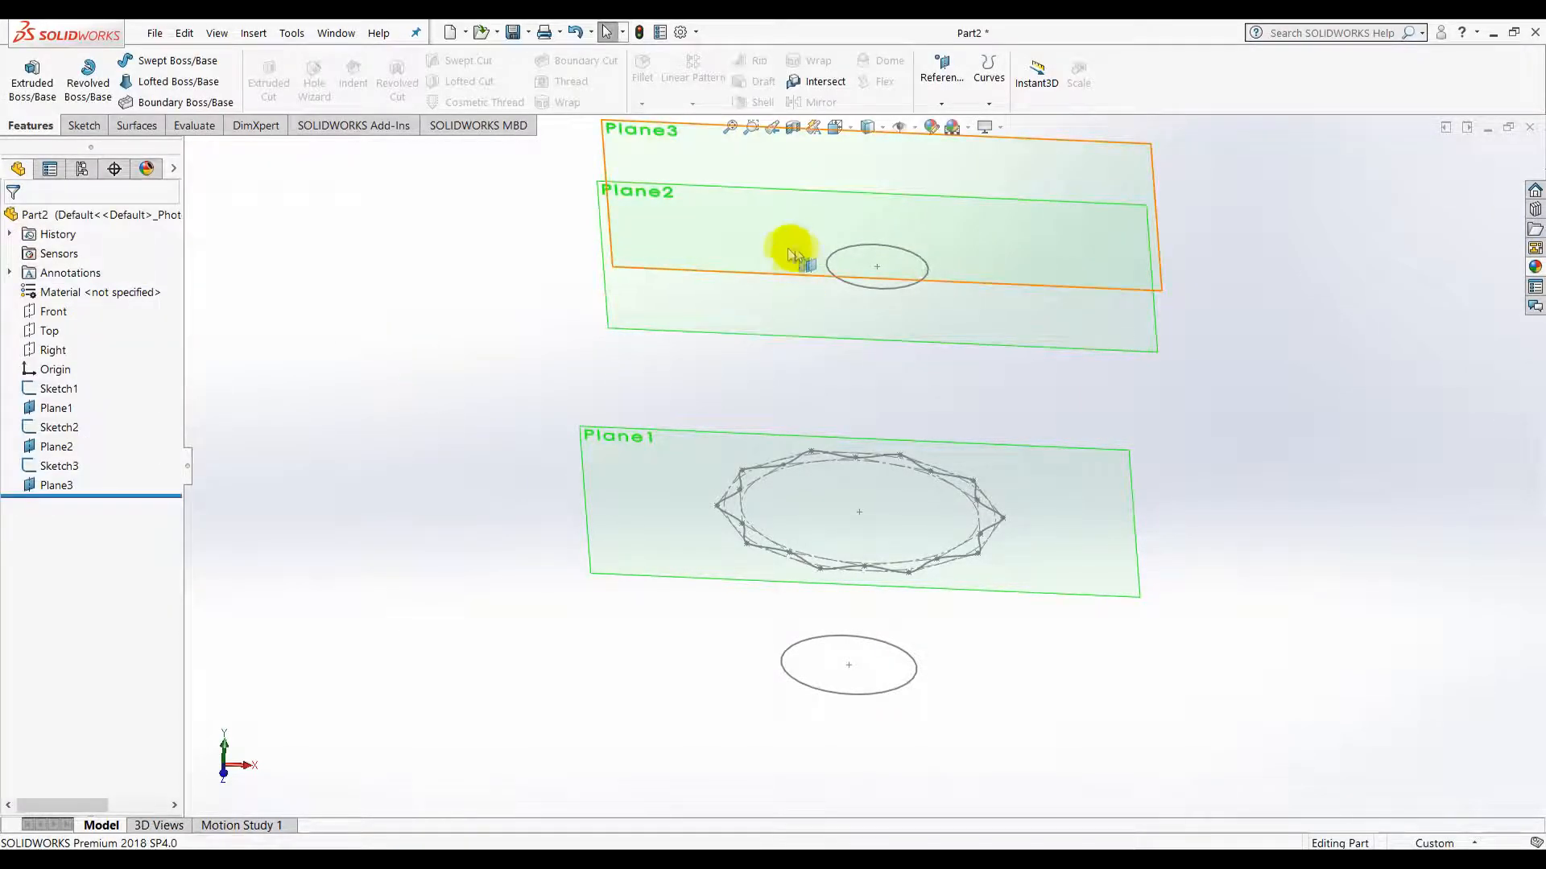
Start a sketch on Plane3, viewed face-on, and draw a circle about 57 mm across centred on the origin
click(718, 272)
click(790, 223)
click(861, 127)
click(929, 219)
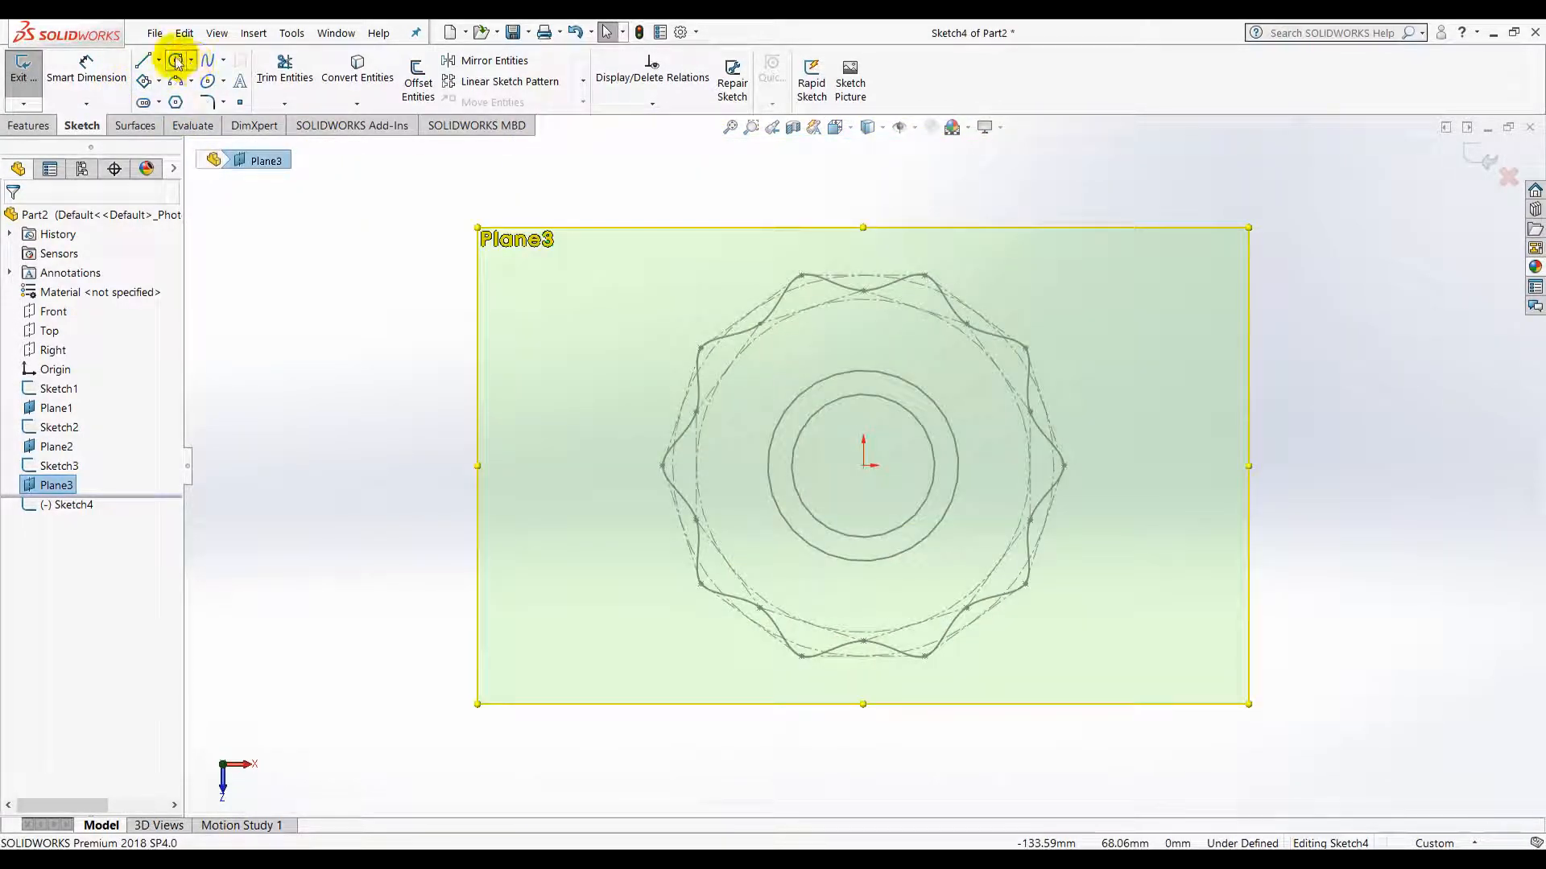
click(177, 60)
click(863, 466)
click(955, 362)
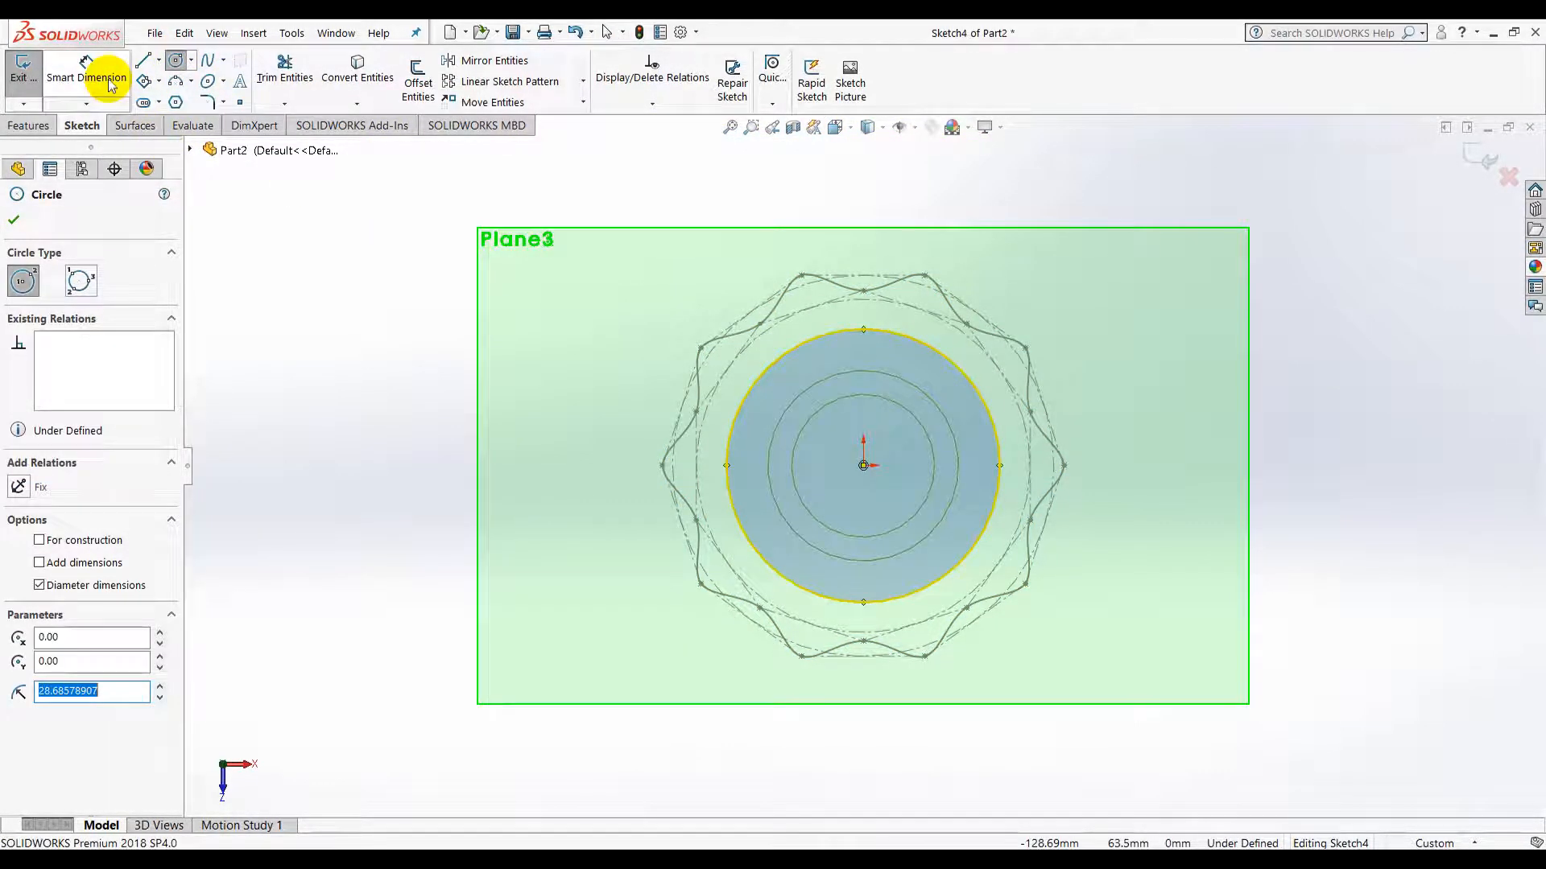
Set the diameter of the circle on Plane3 to 45 mm and exit the sketch
click(111, 86)
click(752, 374)
click(422, 299)
text(45)
key(Return)
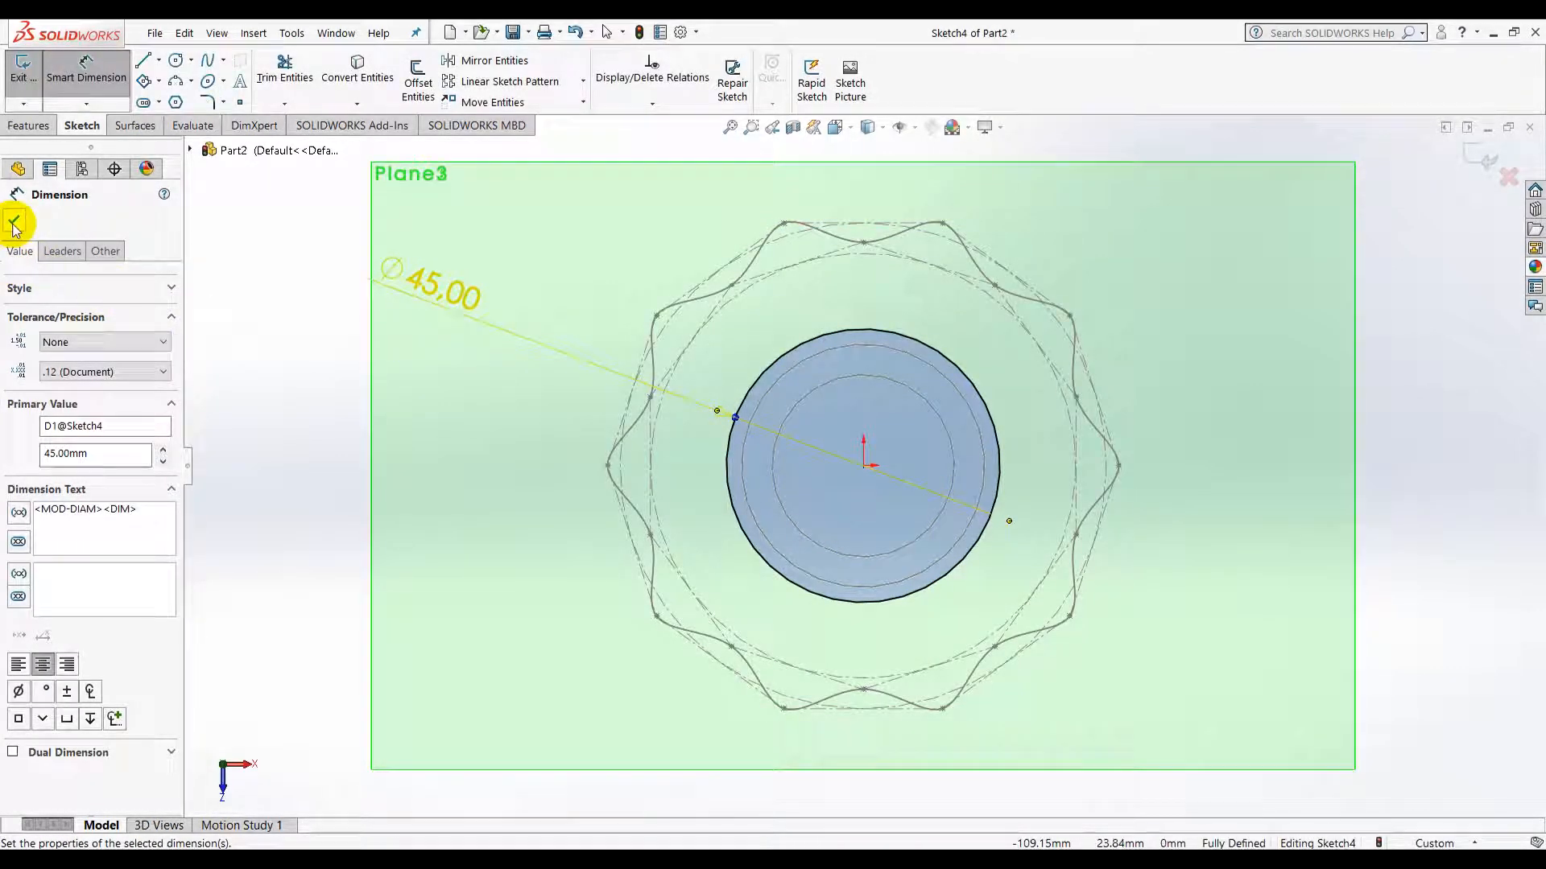
click(13, 223)
scroll(333, 400, up, 4)
click(1469, 161)
Loft a solid from the base circle through the wavy spline profile and the neck circle to the topmost circle
mouse_move(1069, 533)
middle_down()
mouse_move(994, 451)
mouse_move(1000, 347)
mouse_move(1032, 559)
mouse_move(950, 568)
middle_up()
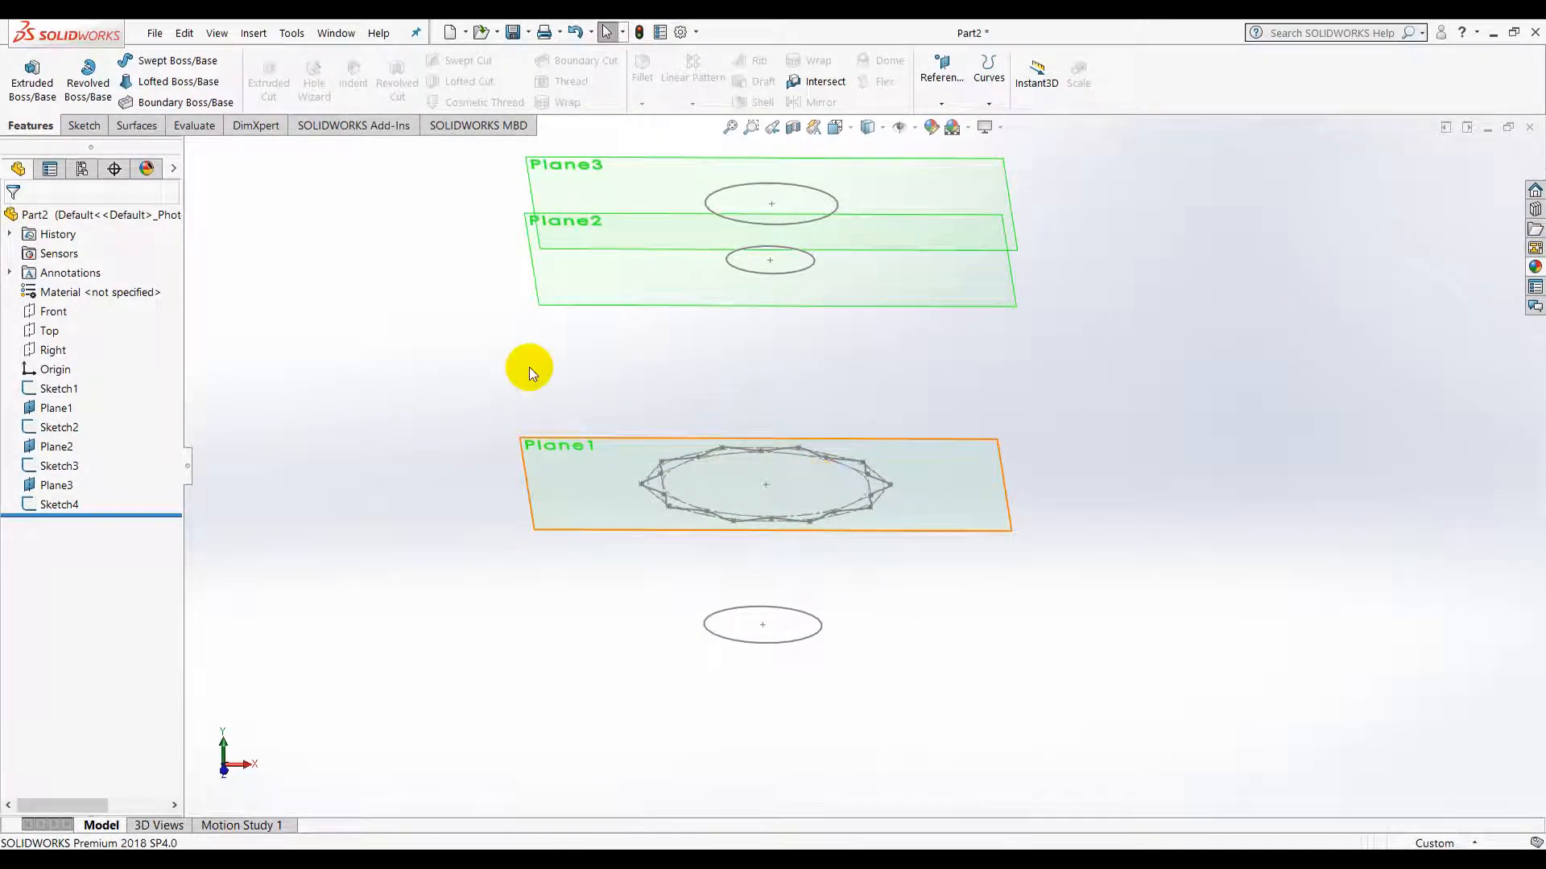
click(161, 81)
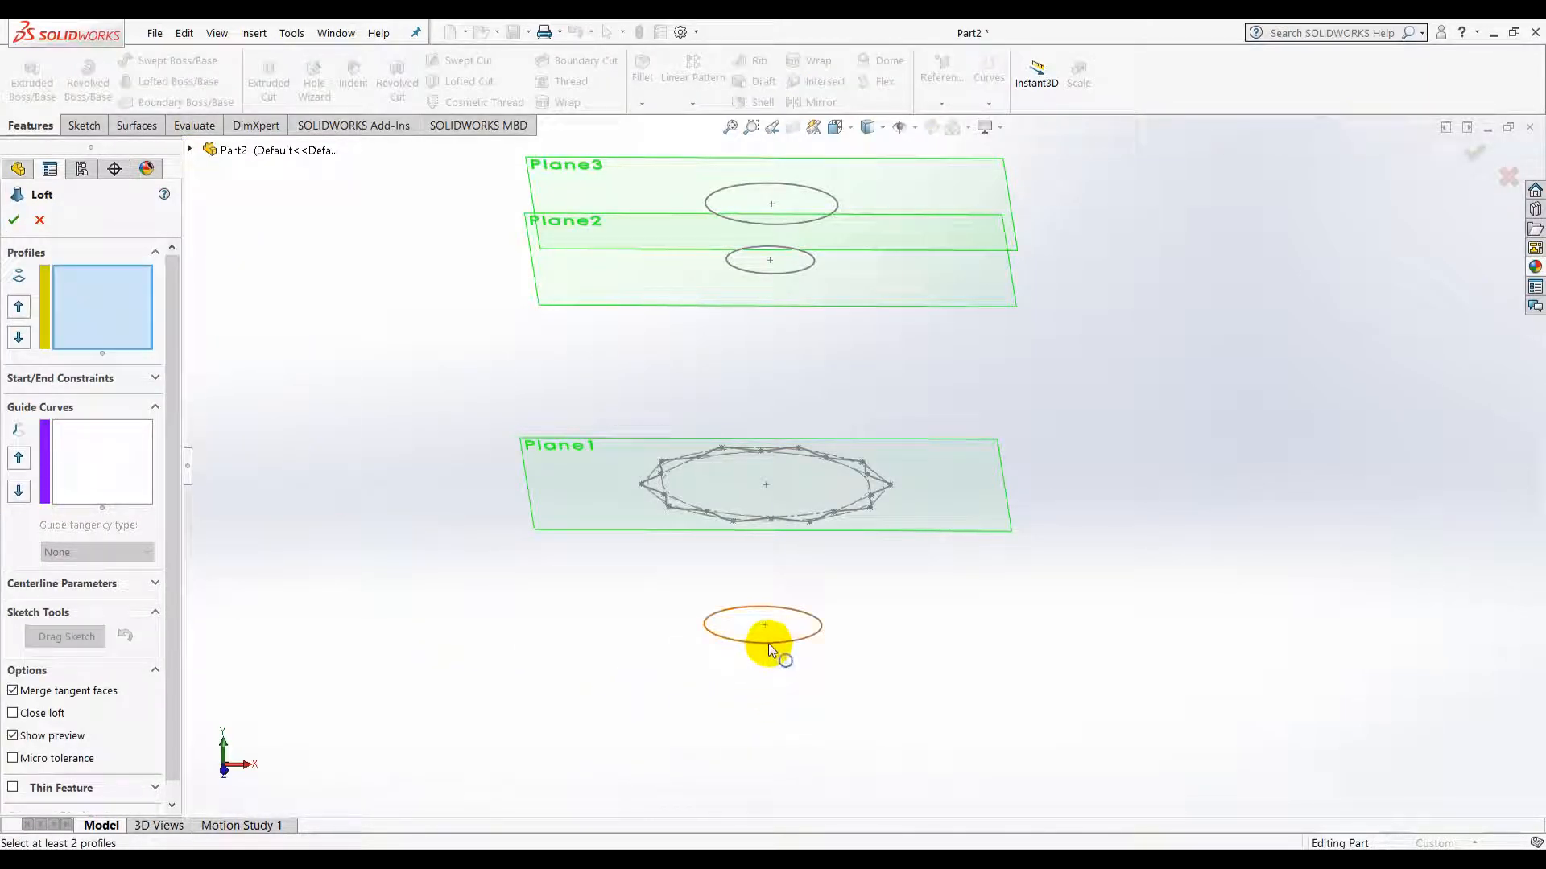
click(766, 643)
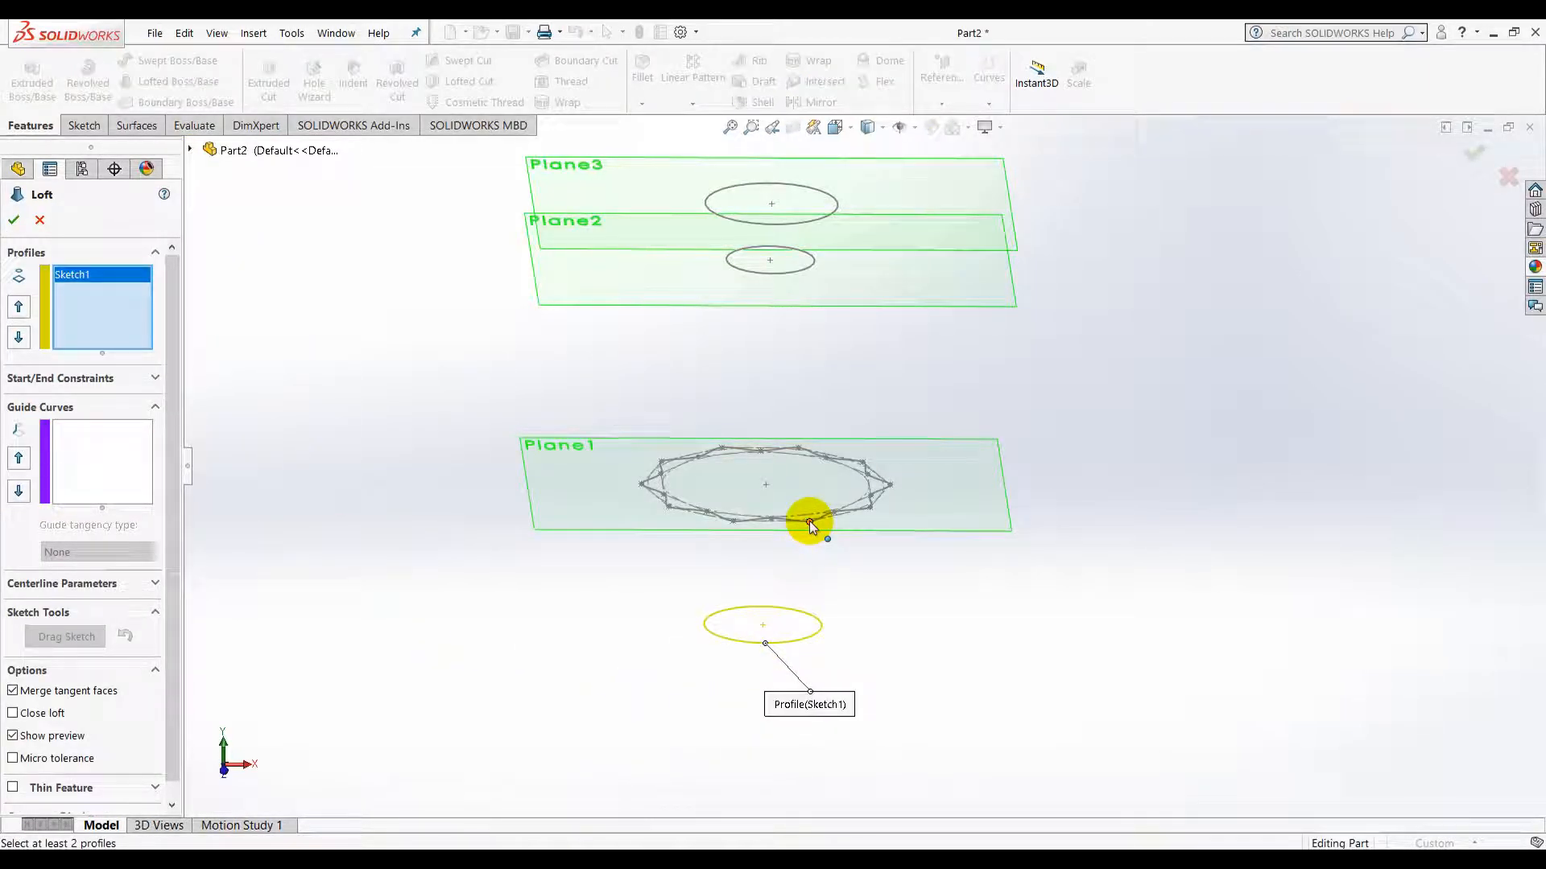
click(801, 520)
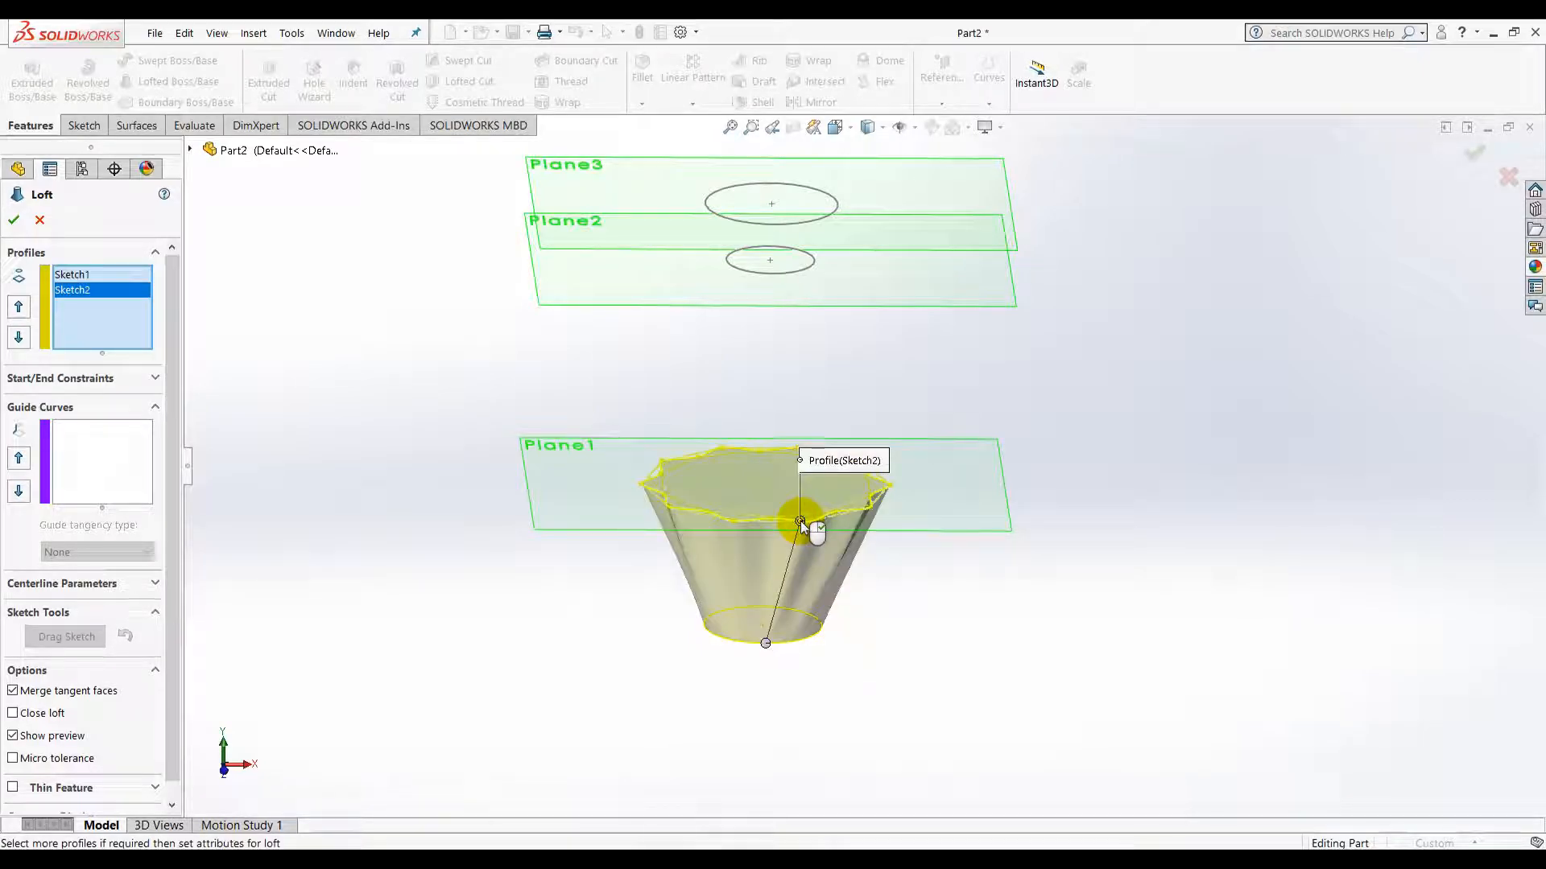
click(773, 274)
click(777, 223)
mouse_move(548, 370)
middle_down()
mouse_move(695, 350)
mouse_move(587, 349)
mouse_move(648, 407)
middle_up()
scroll(819, 518, down, 5)
drag(741, 514, 791, 496)
key(z)
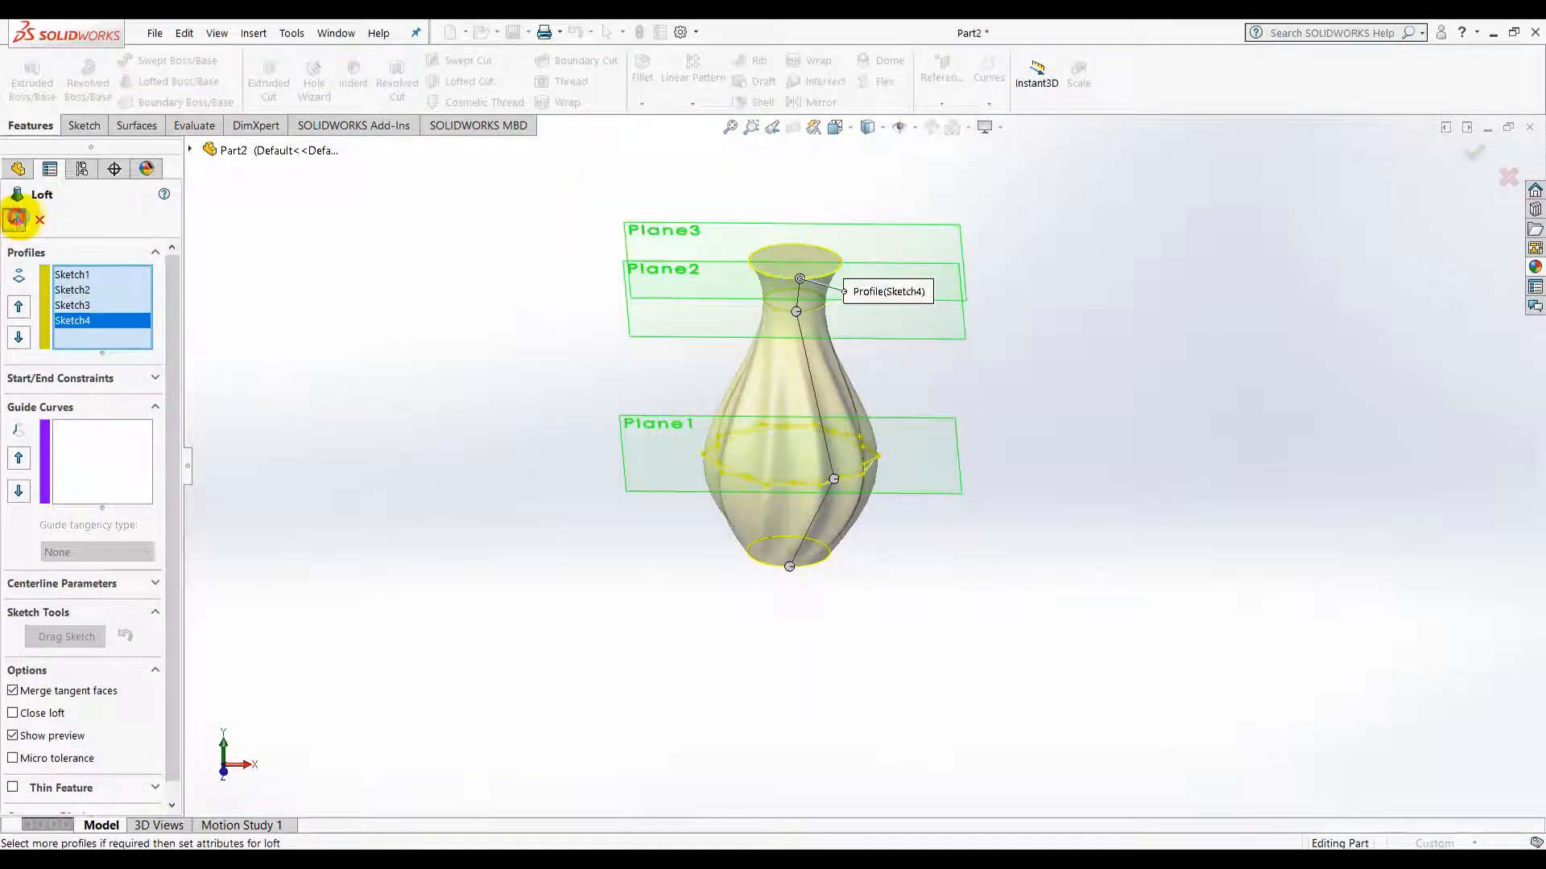
click(16, 219)
Hide the three offset planes Plane1, Plane2 and Plane3
middle_drag(682, 334, 680, 422)
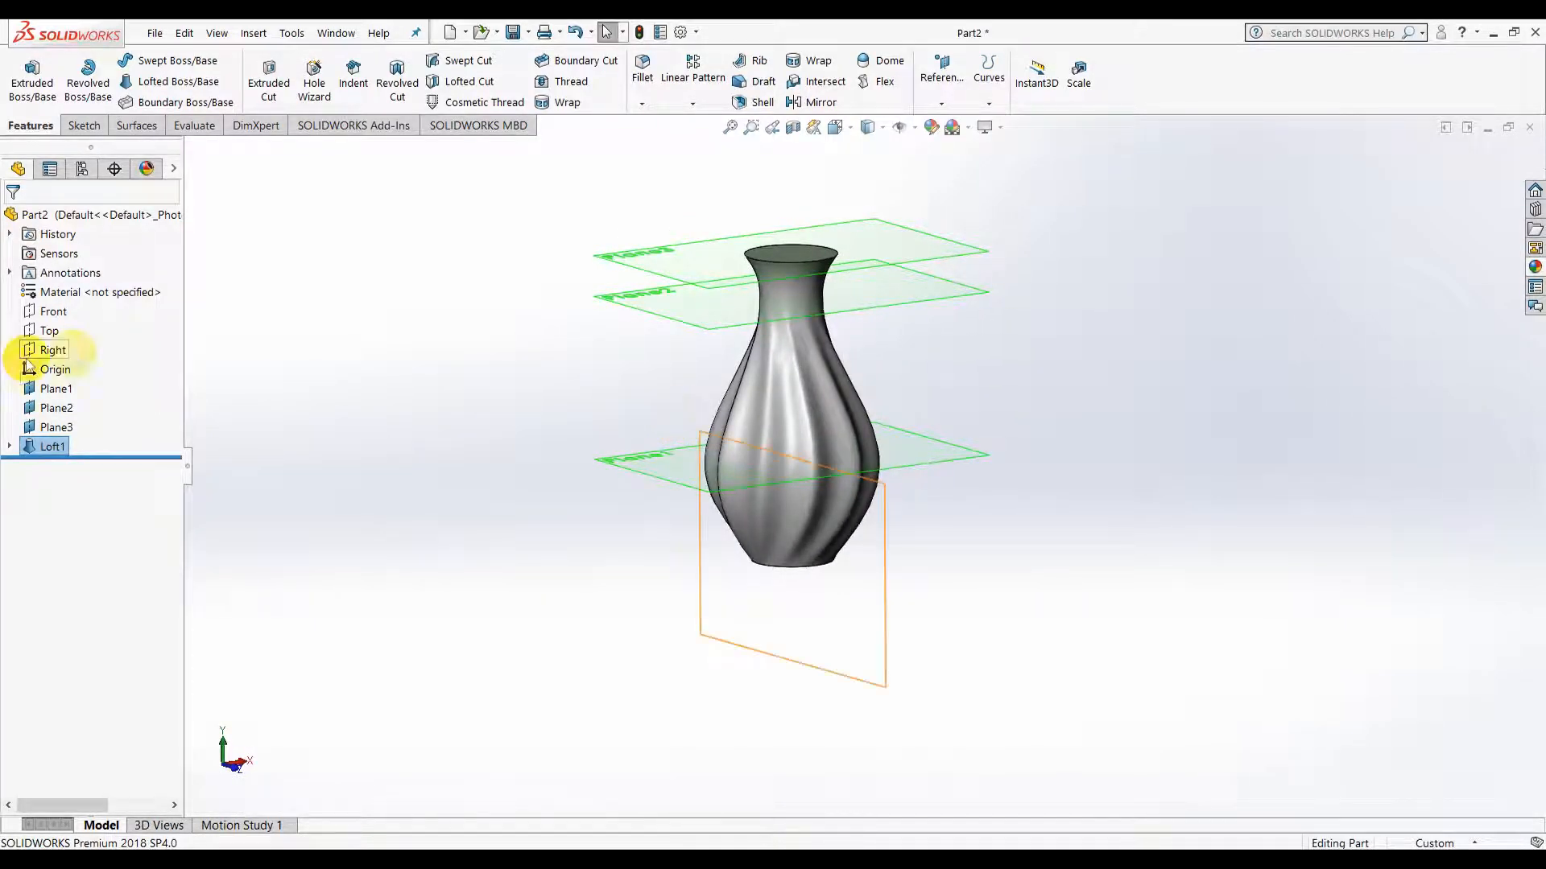
click(53, 389)
click(53, 409)
click(81, 387)
click(52, 428)
click(82, 406)
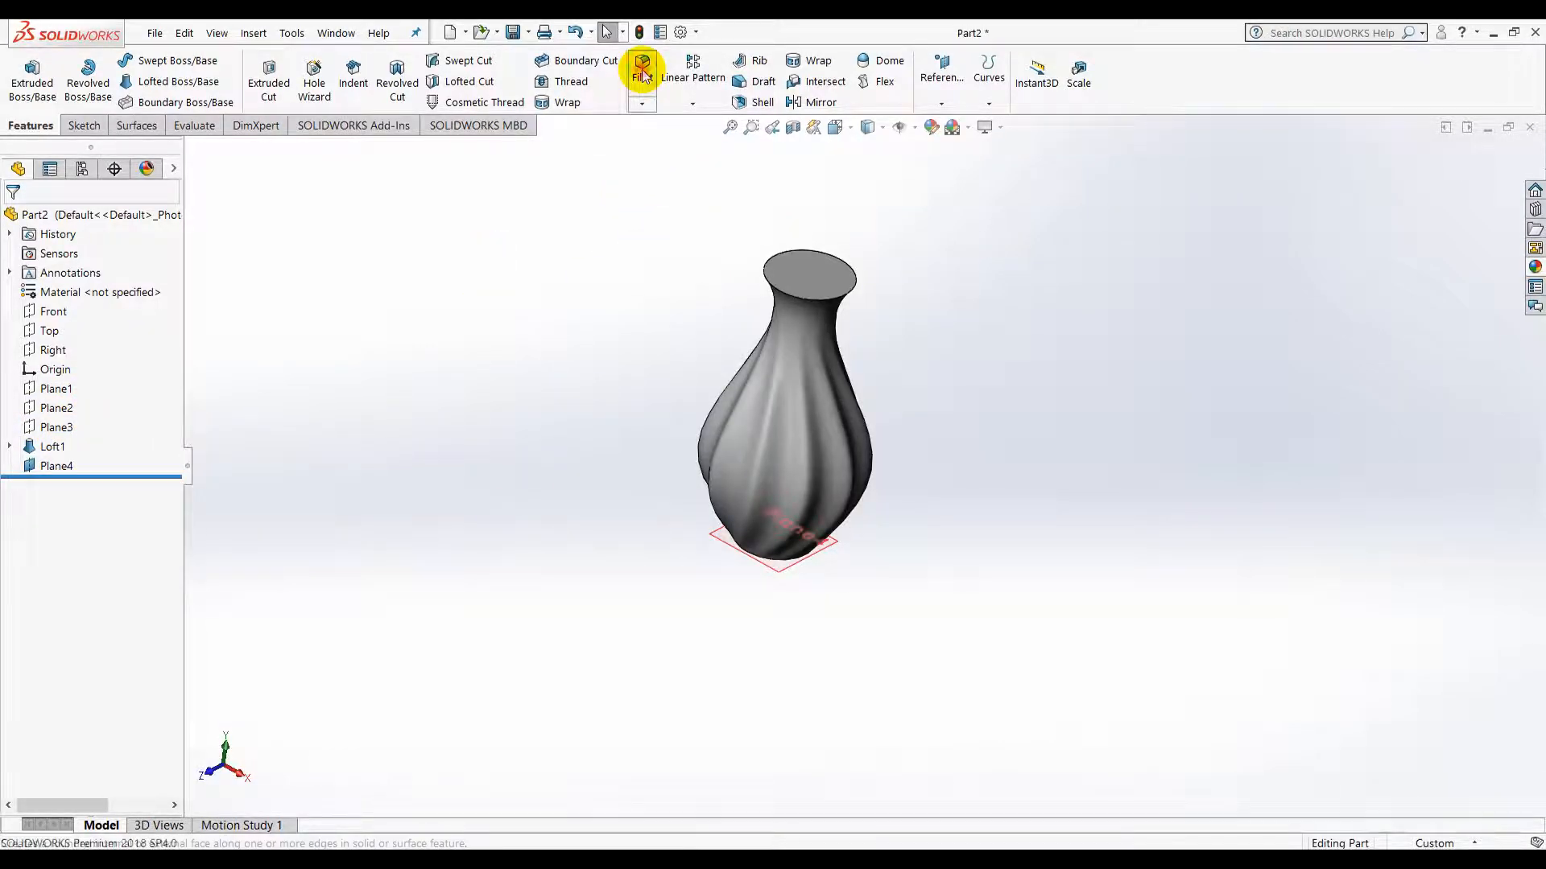
Fillet the circular bottom edge of the vase with a 3 mm radius
click(643, 75)
middle_drag(690, 596, 662, 463)
scroll(896, 603, down, 4)
middle_drag(895, 603, 773, 526)
scroll(597, 451, down, 2)
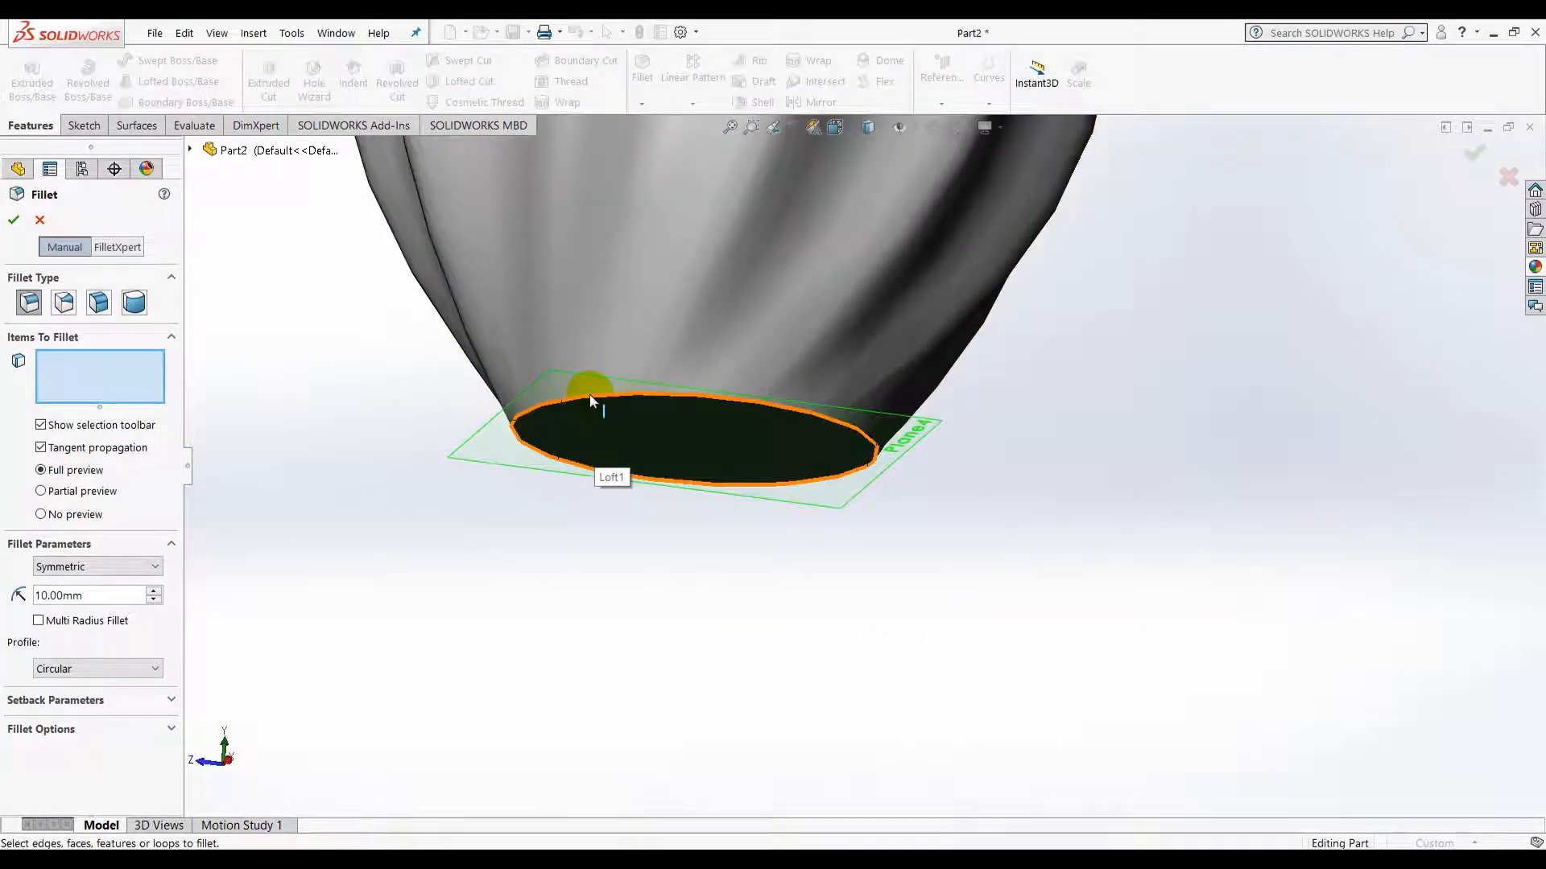
click(594, 403)
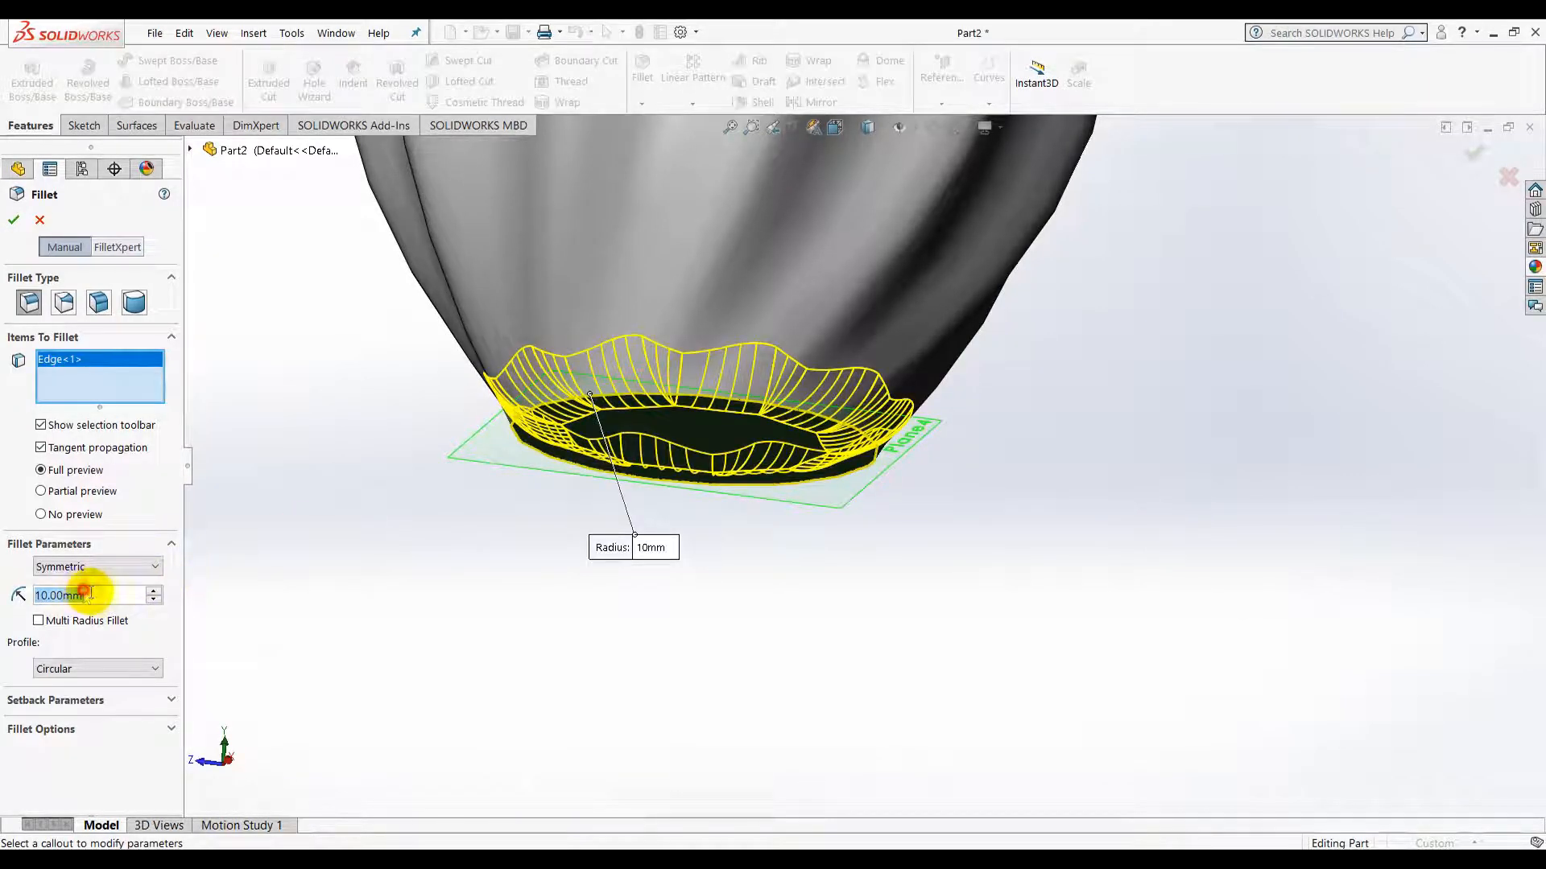
text(3)
key(Return)
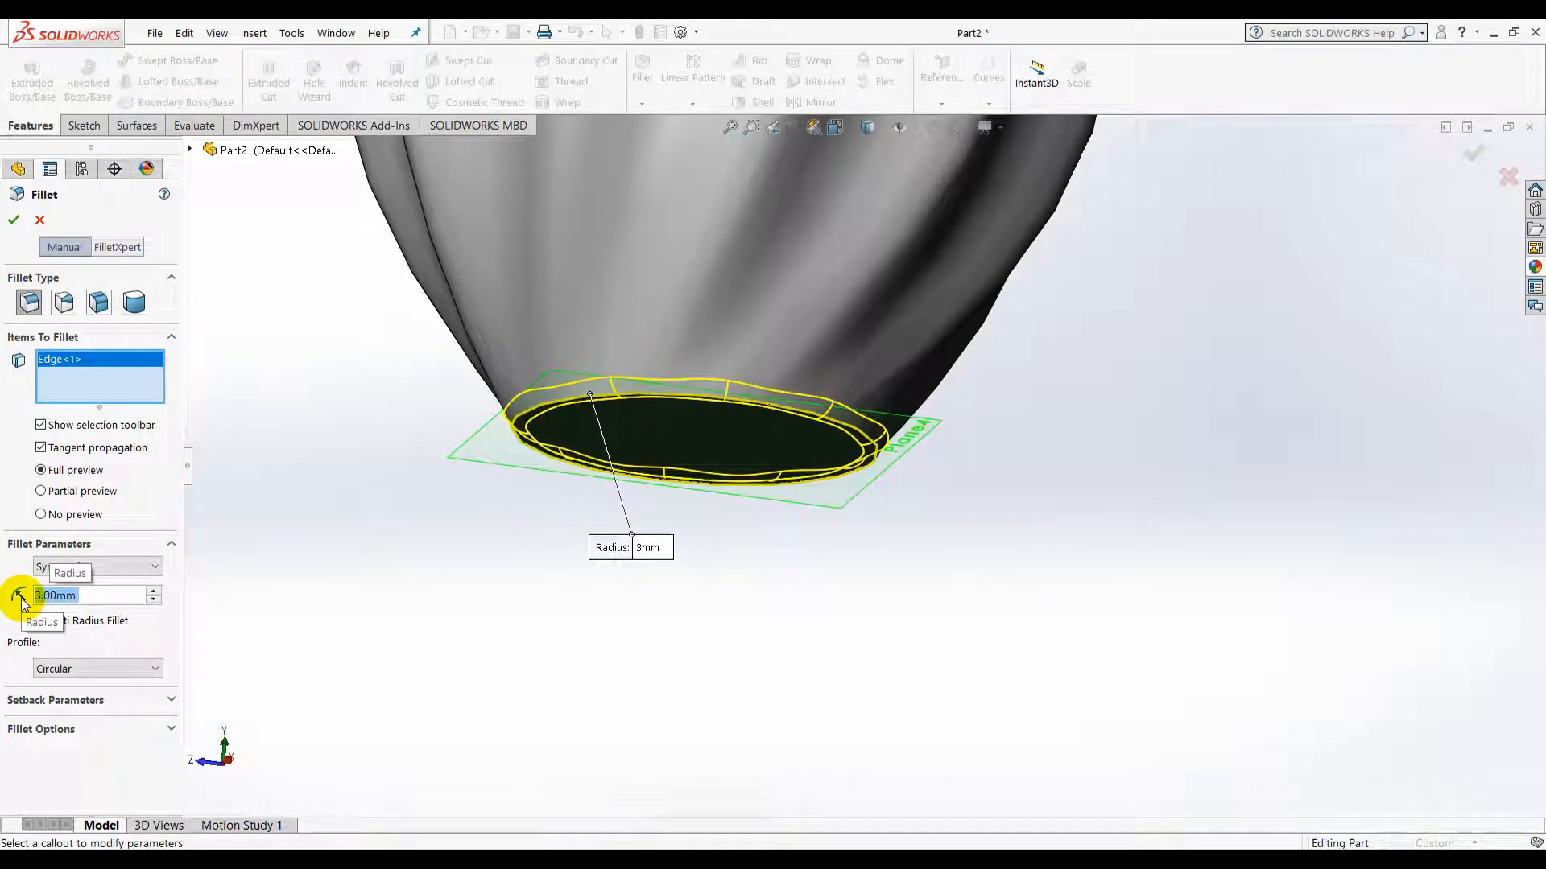
click(12, 218)
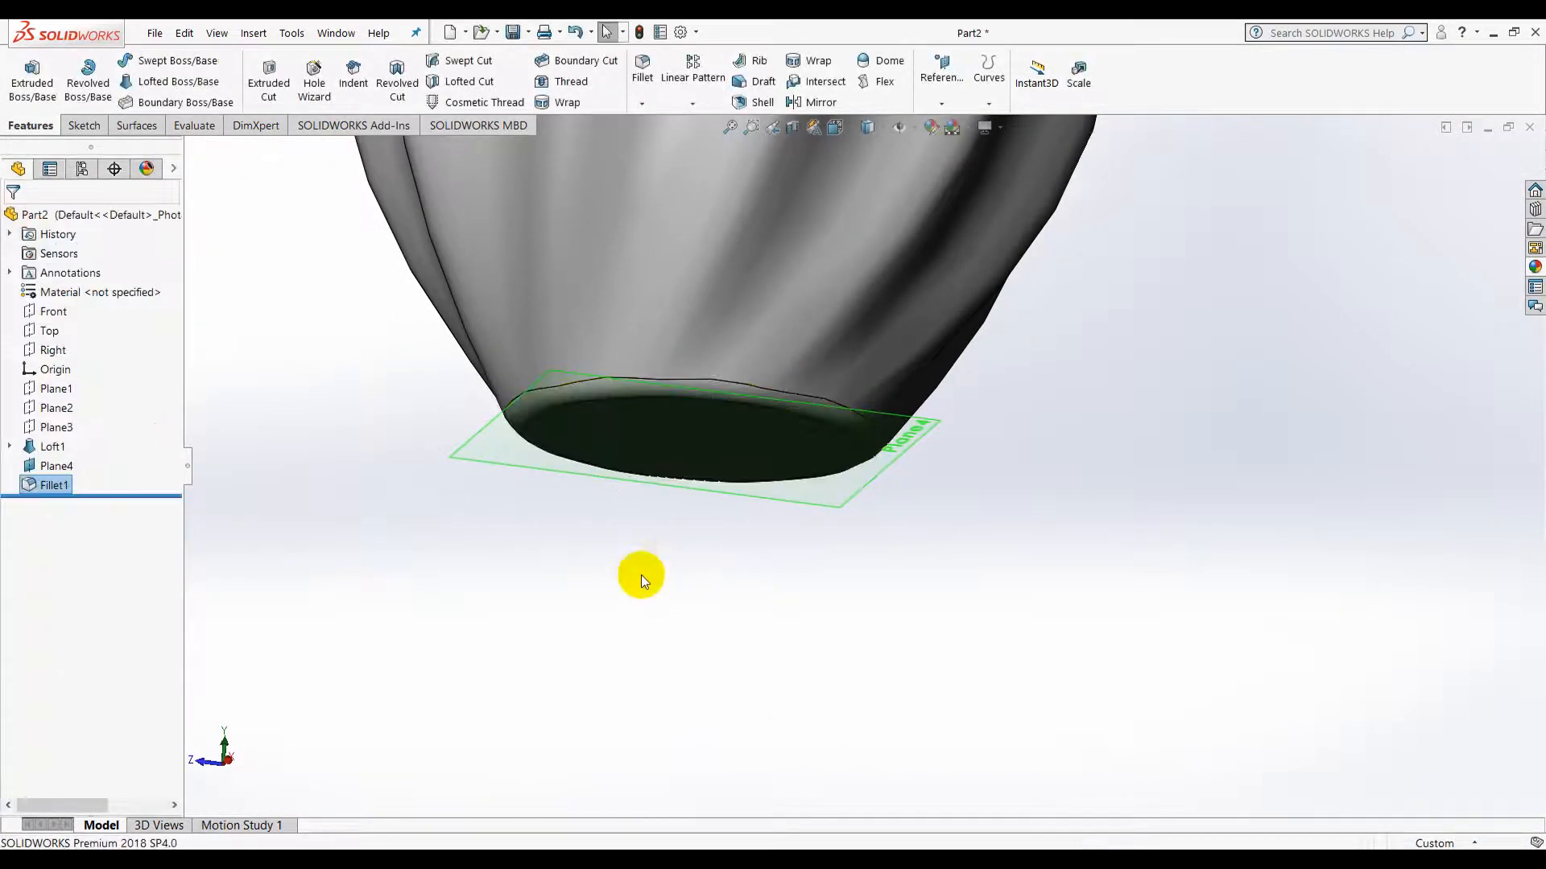
Dome the vase's bottom face inward by 4 mm without the Continuous dome option
click(877, 61)
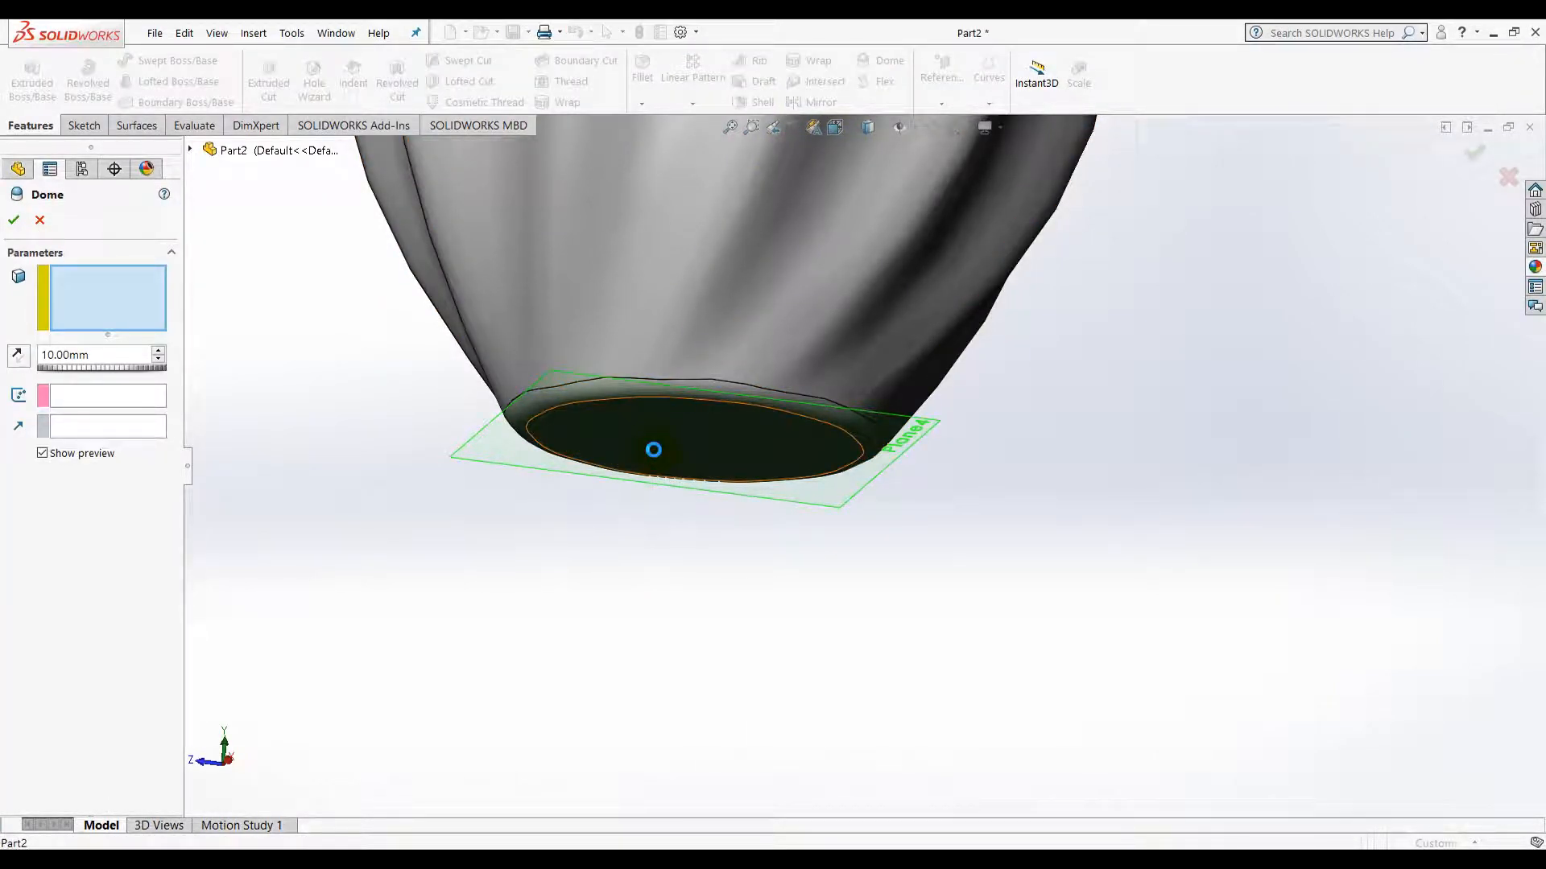
click(653, 449)
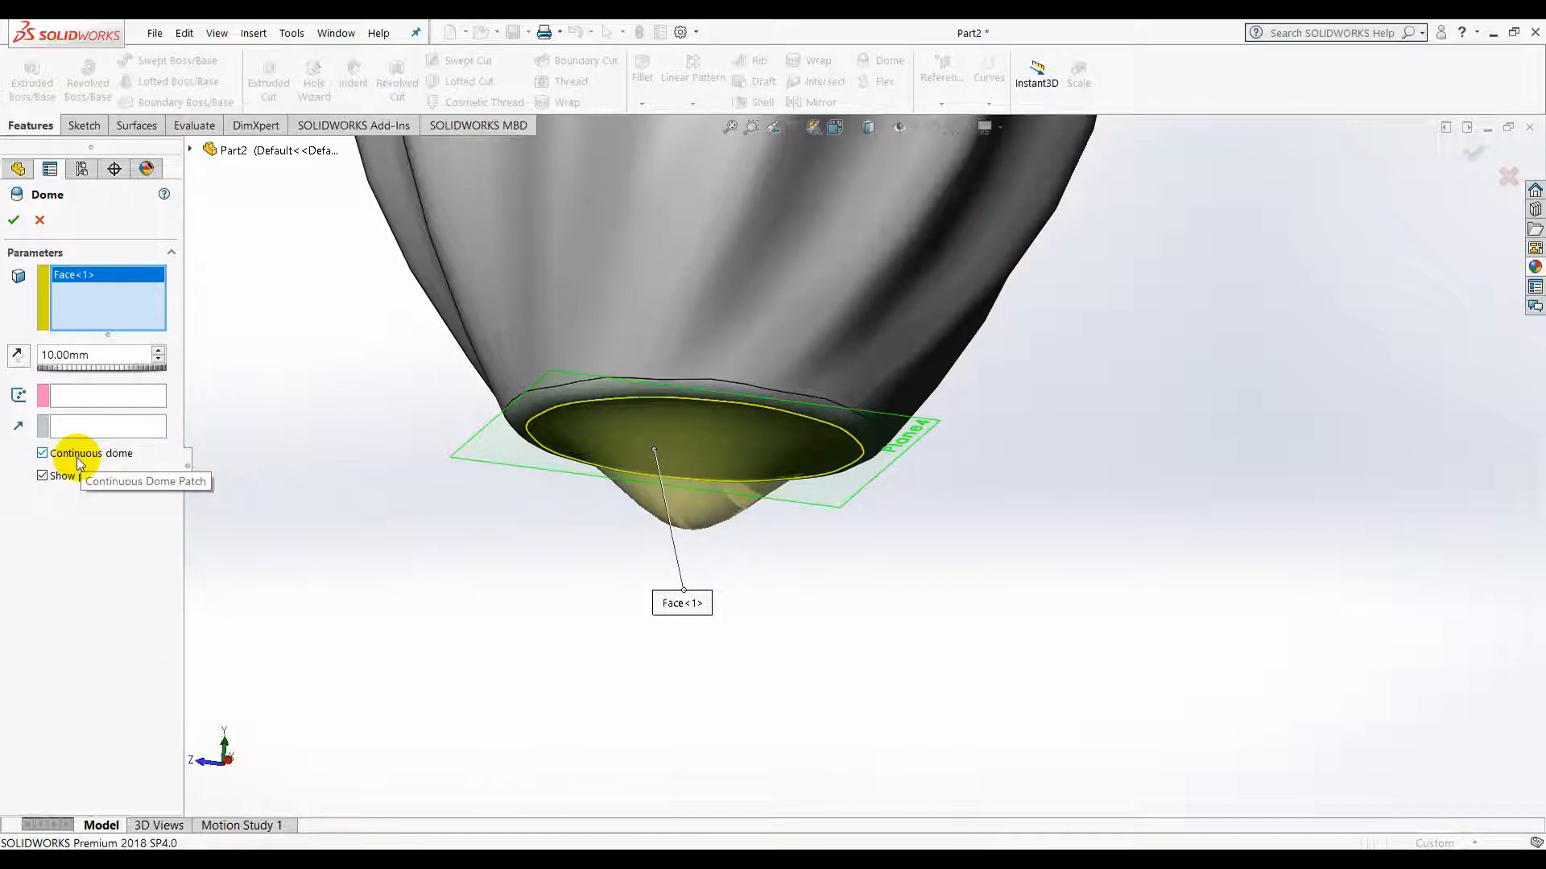
click(43, 453)
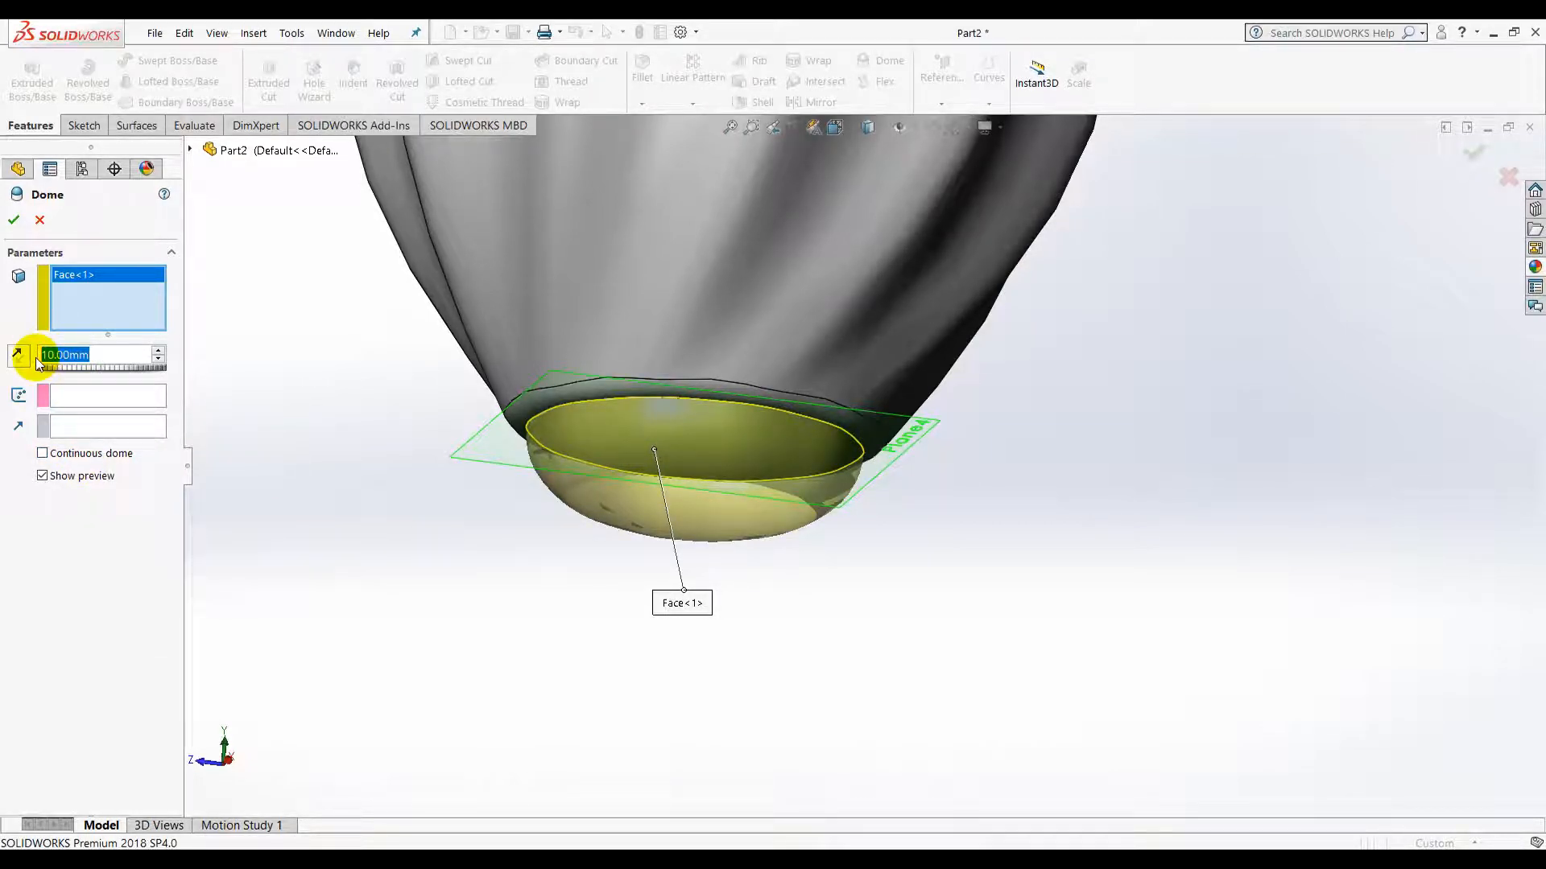
text(4)
key(Return)
click(45, 455)
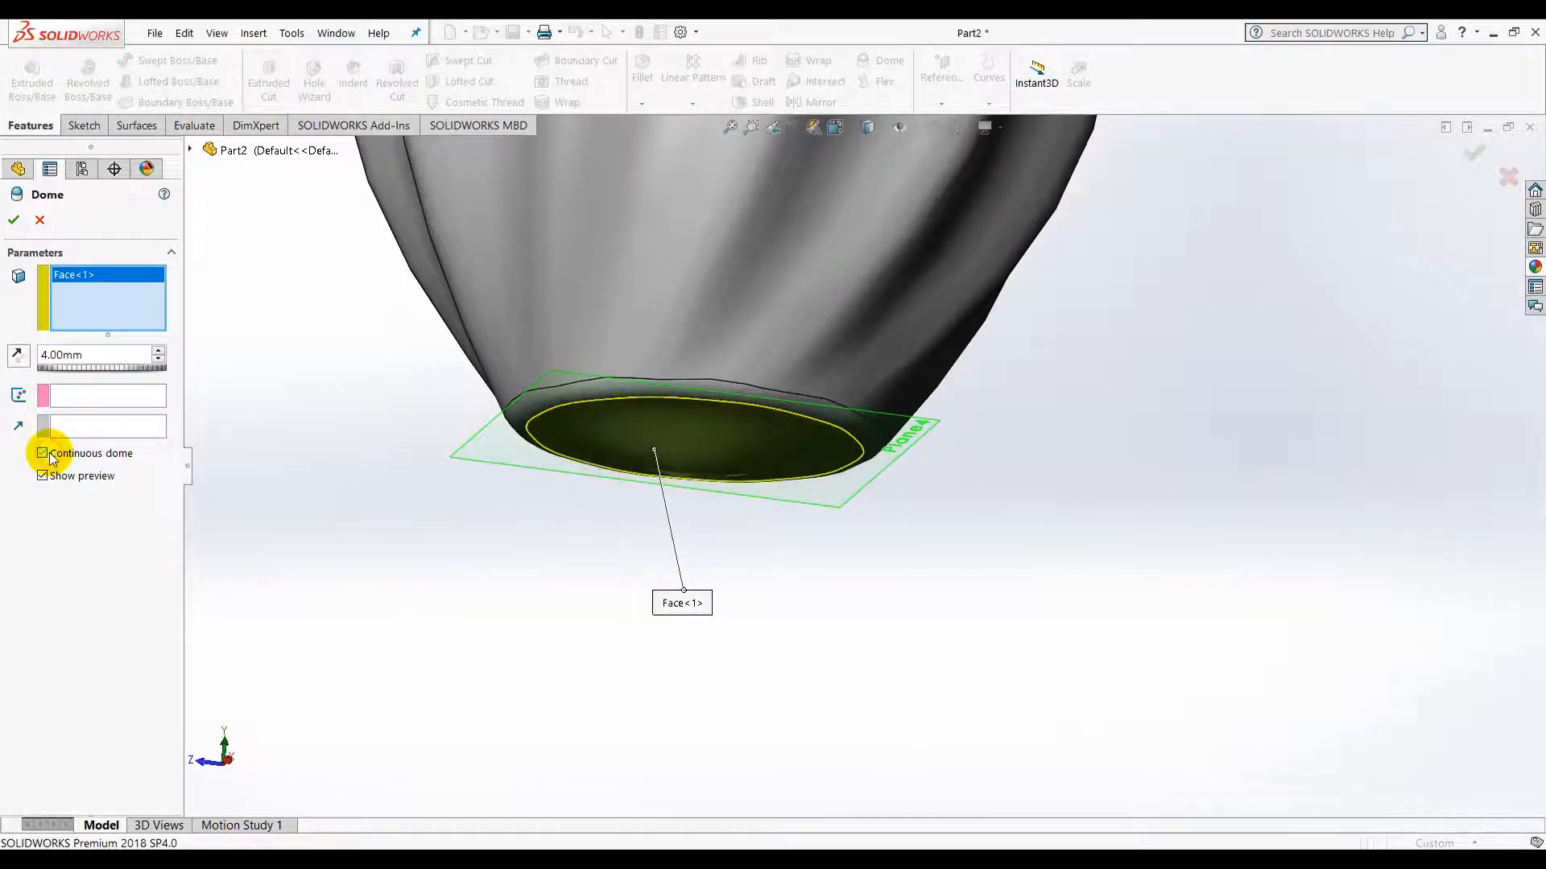
middle_drag(310, 525, 279, 436)
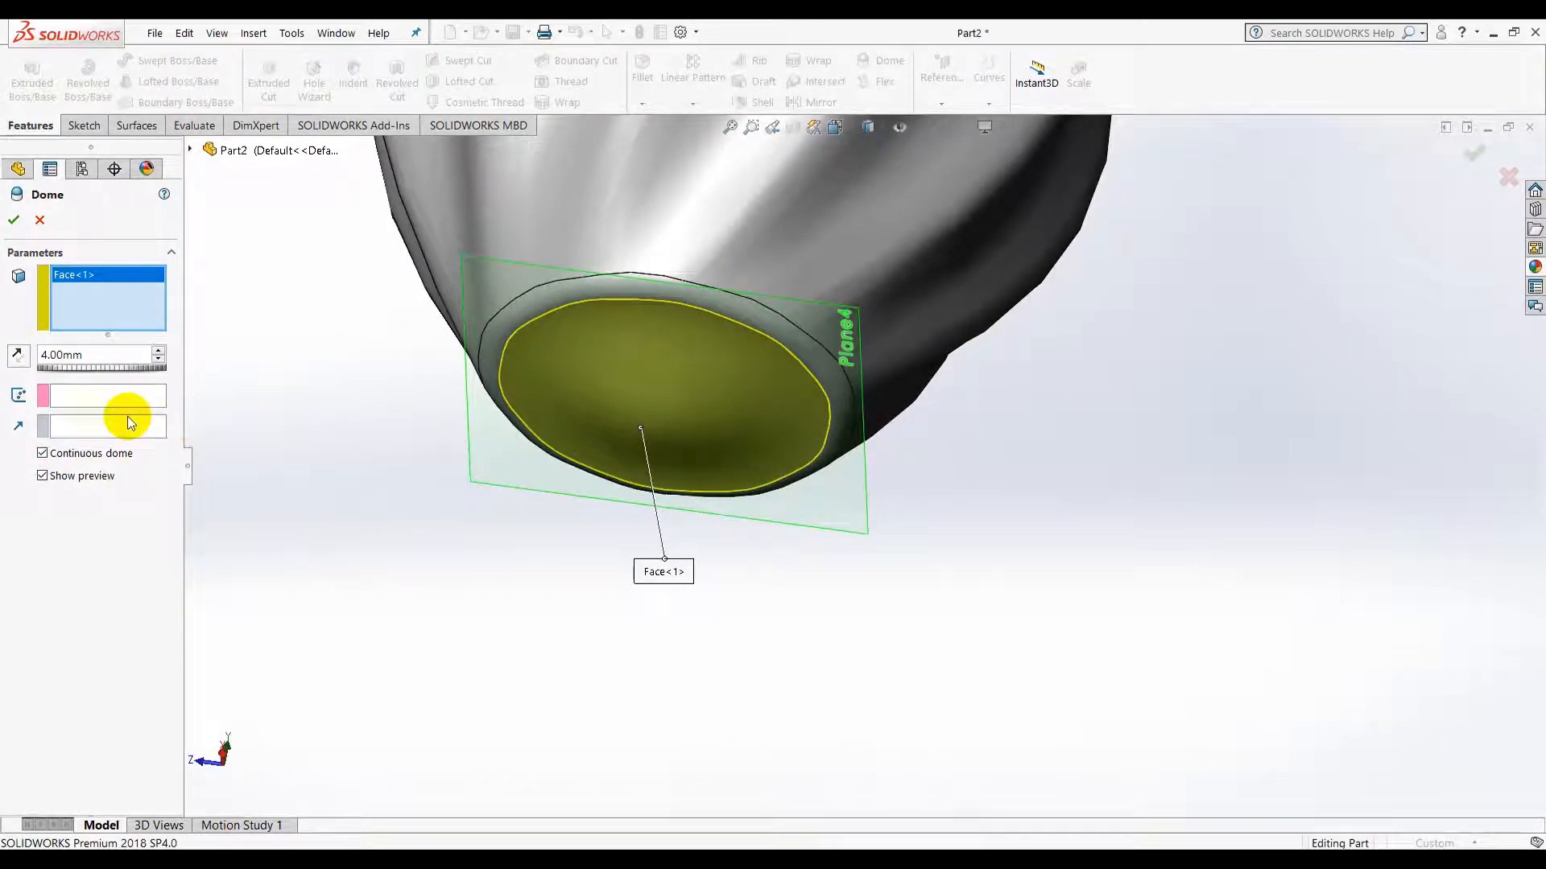
click(42, 453)
click(18, 355)
middle_drag(265, 395, 351, 364)
key(Return)
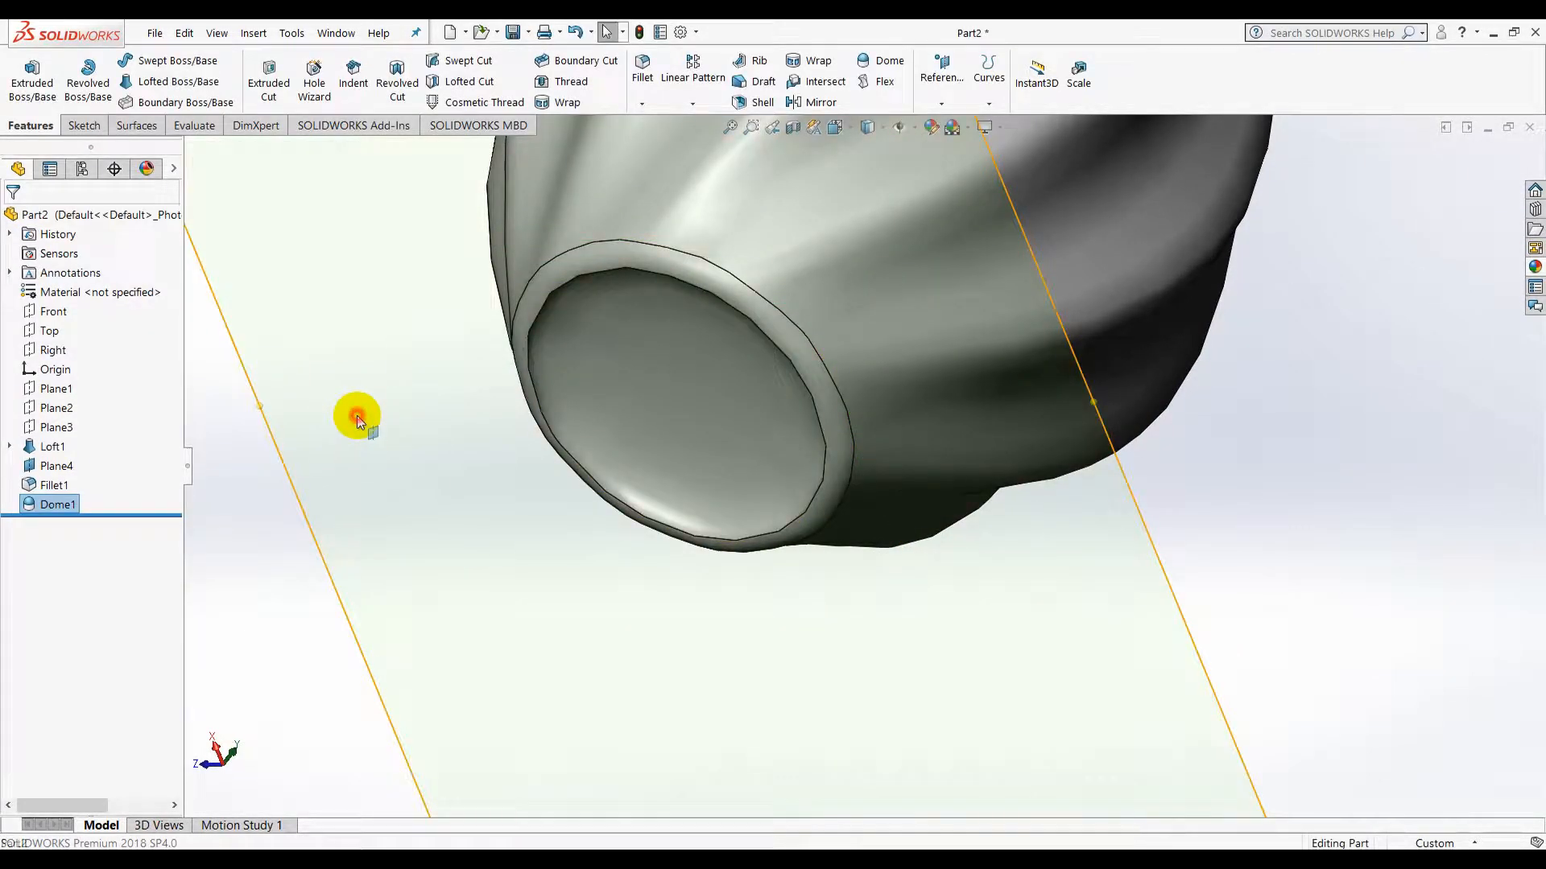
Fillet the edge around the domed recess in the base with a 2 mm radius
click(641, 66)
click(530, 374)
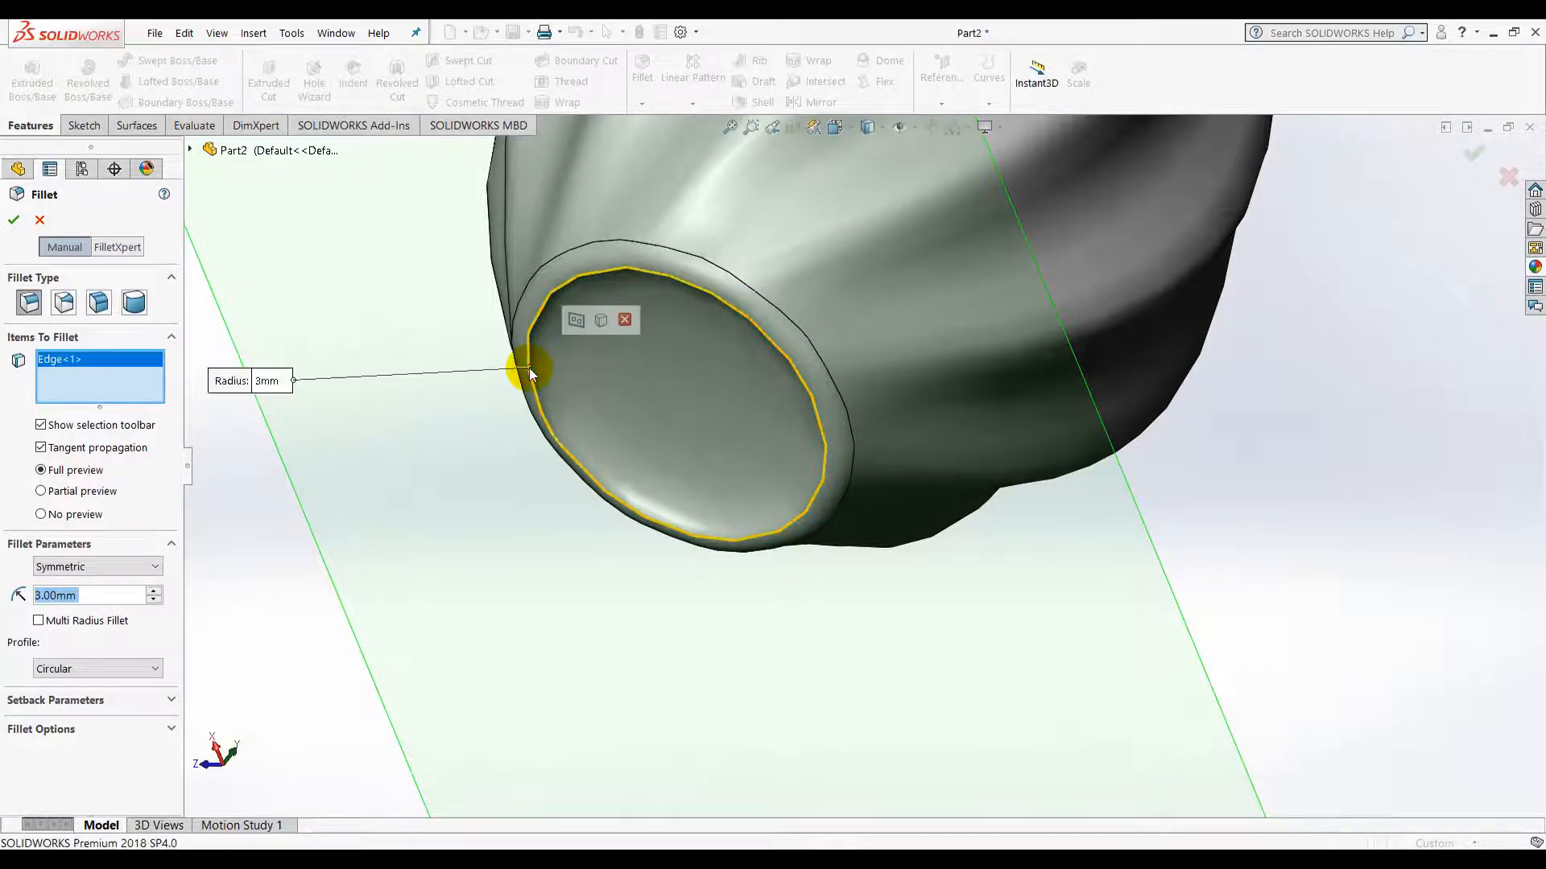
click(144, 597)
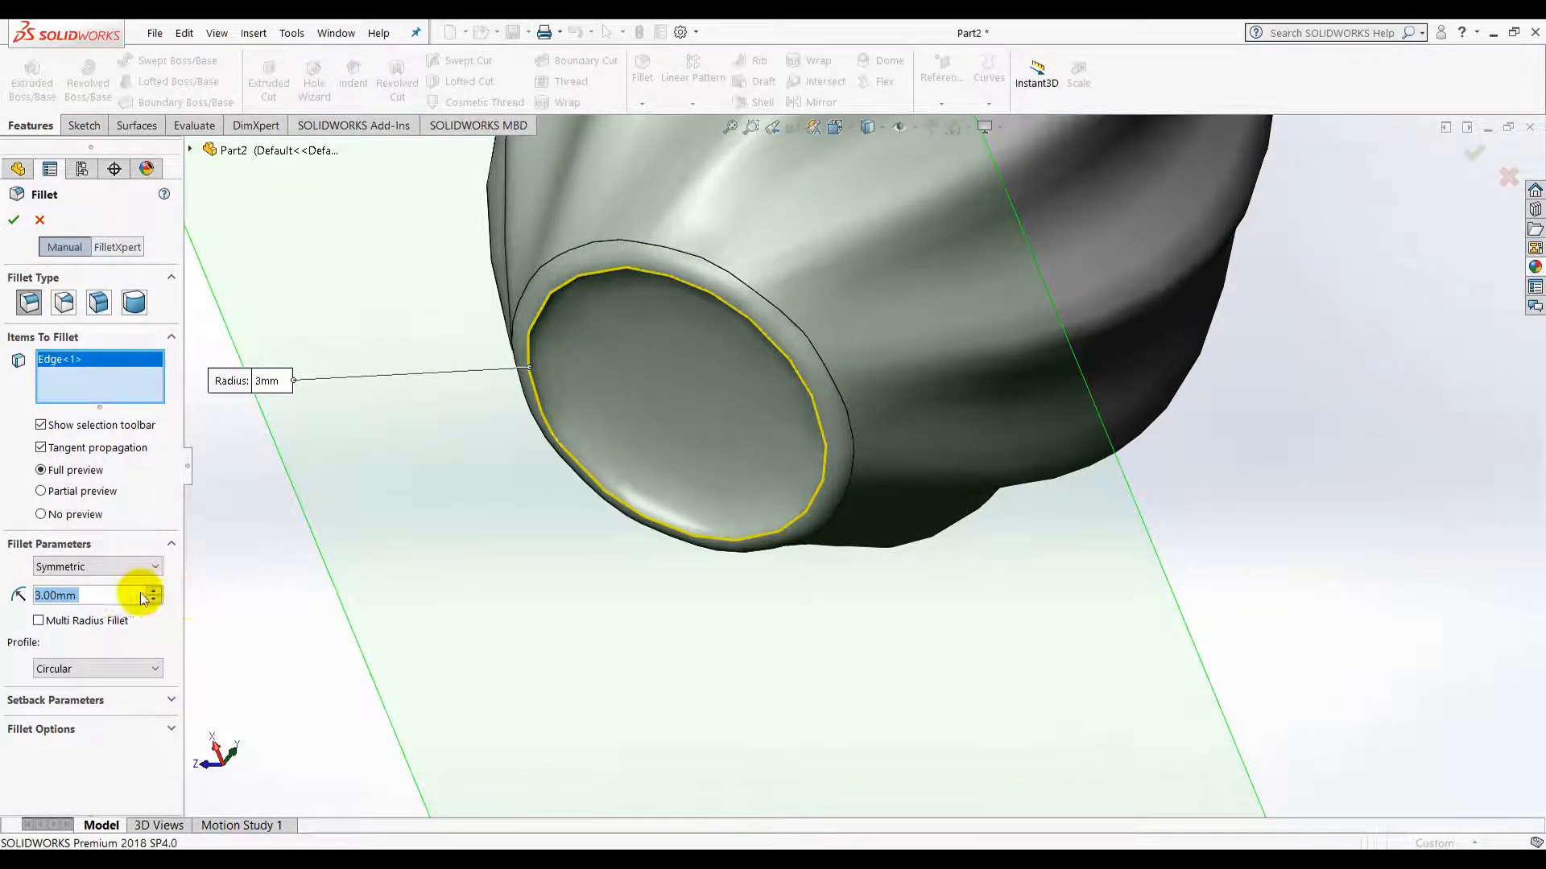
drag(93, 597, 16, 595)
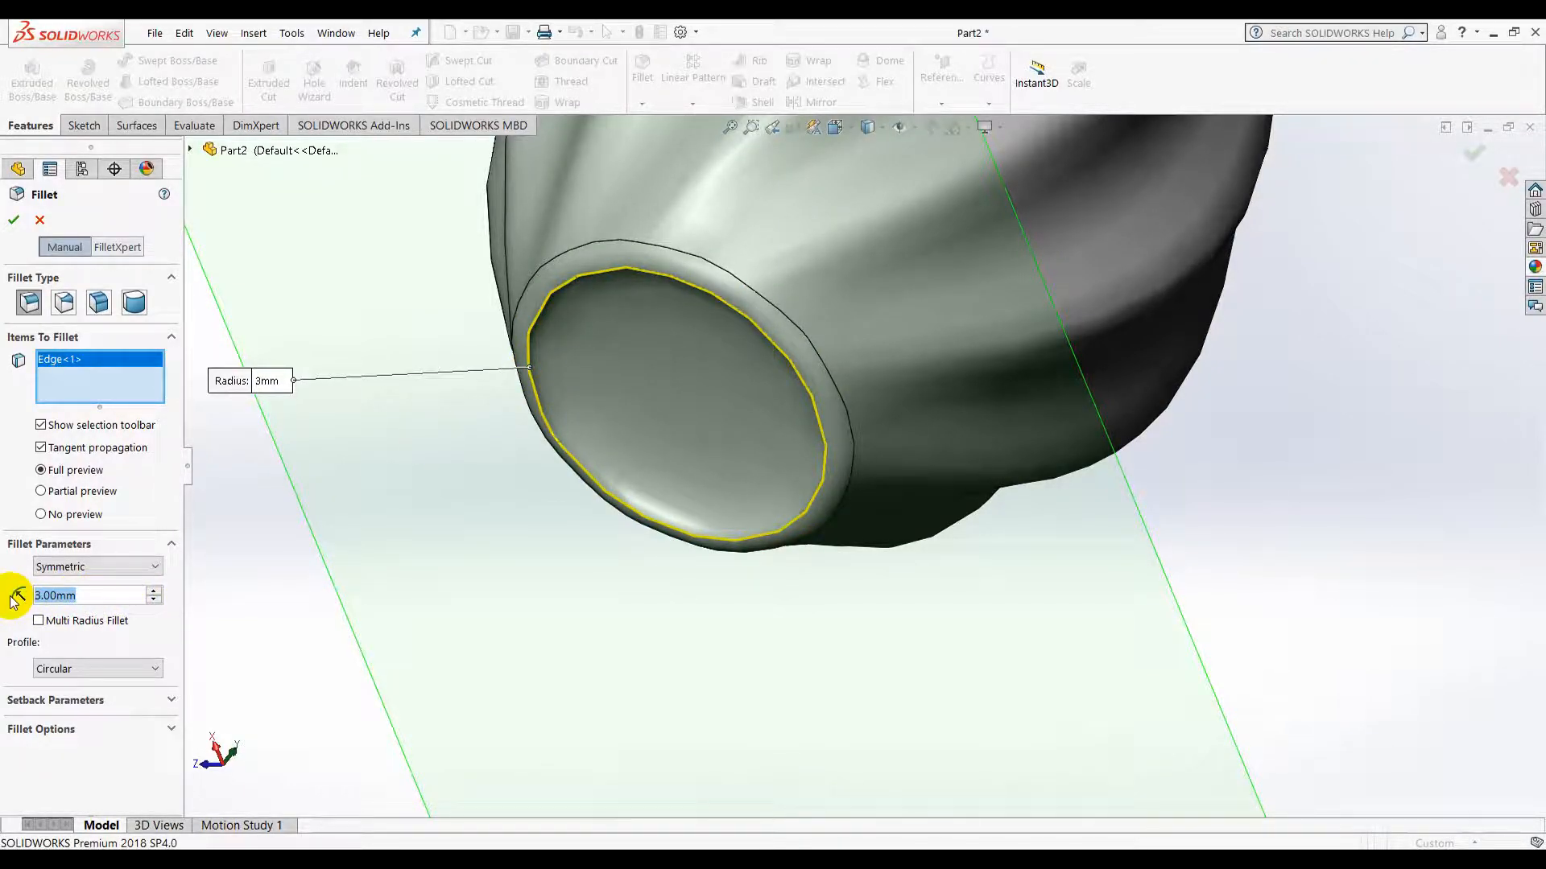
text(2)
key(Return)
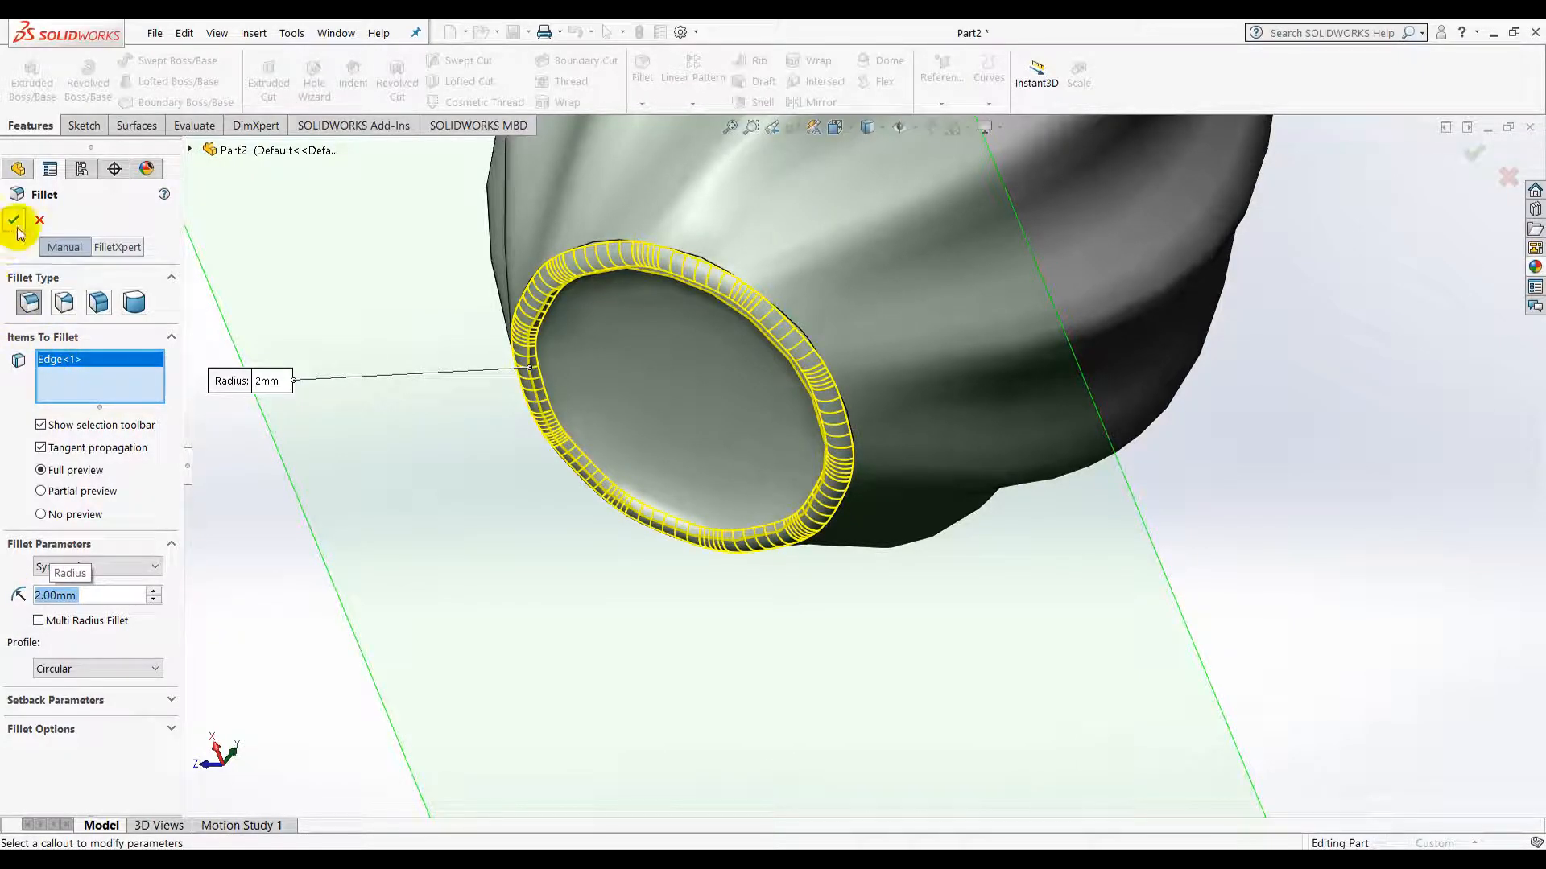
Switch the model display to shaded without edges
middle_drag(232, 606, 322, 590)
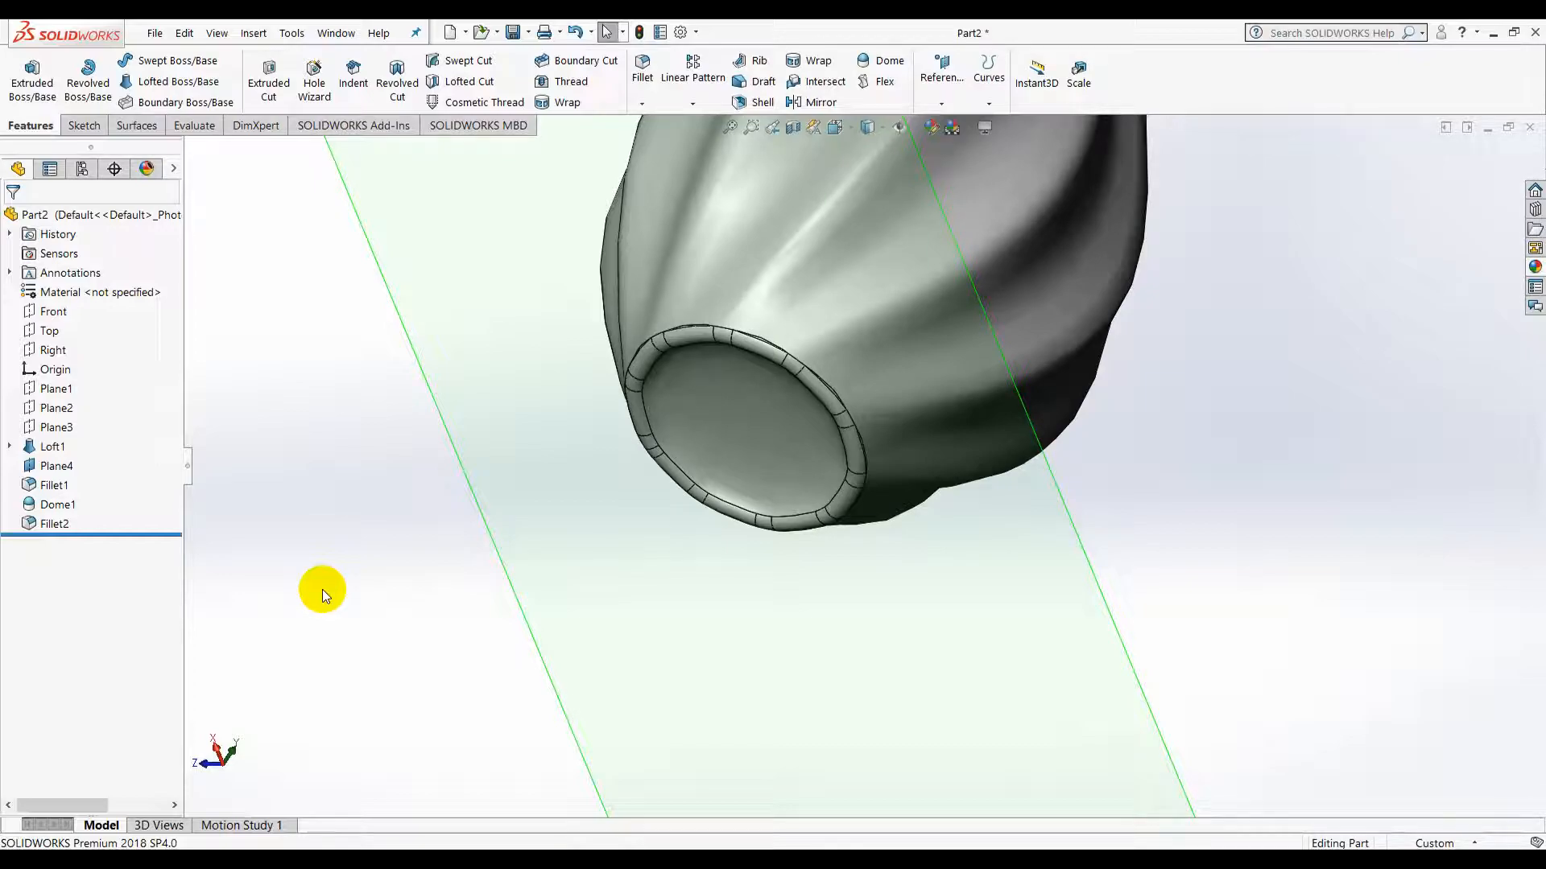
click(884, 129)
click(868, 171)
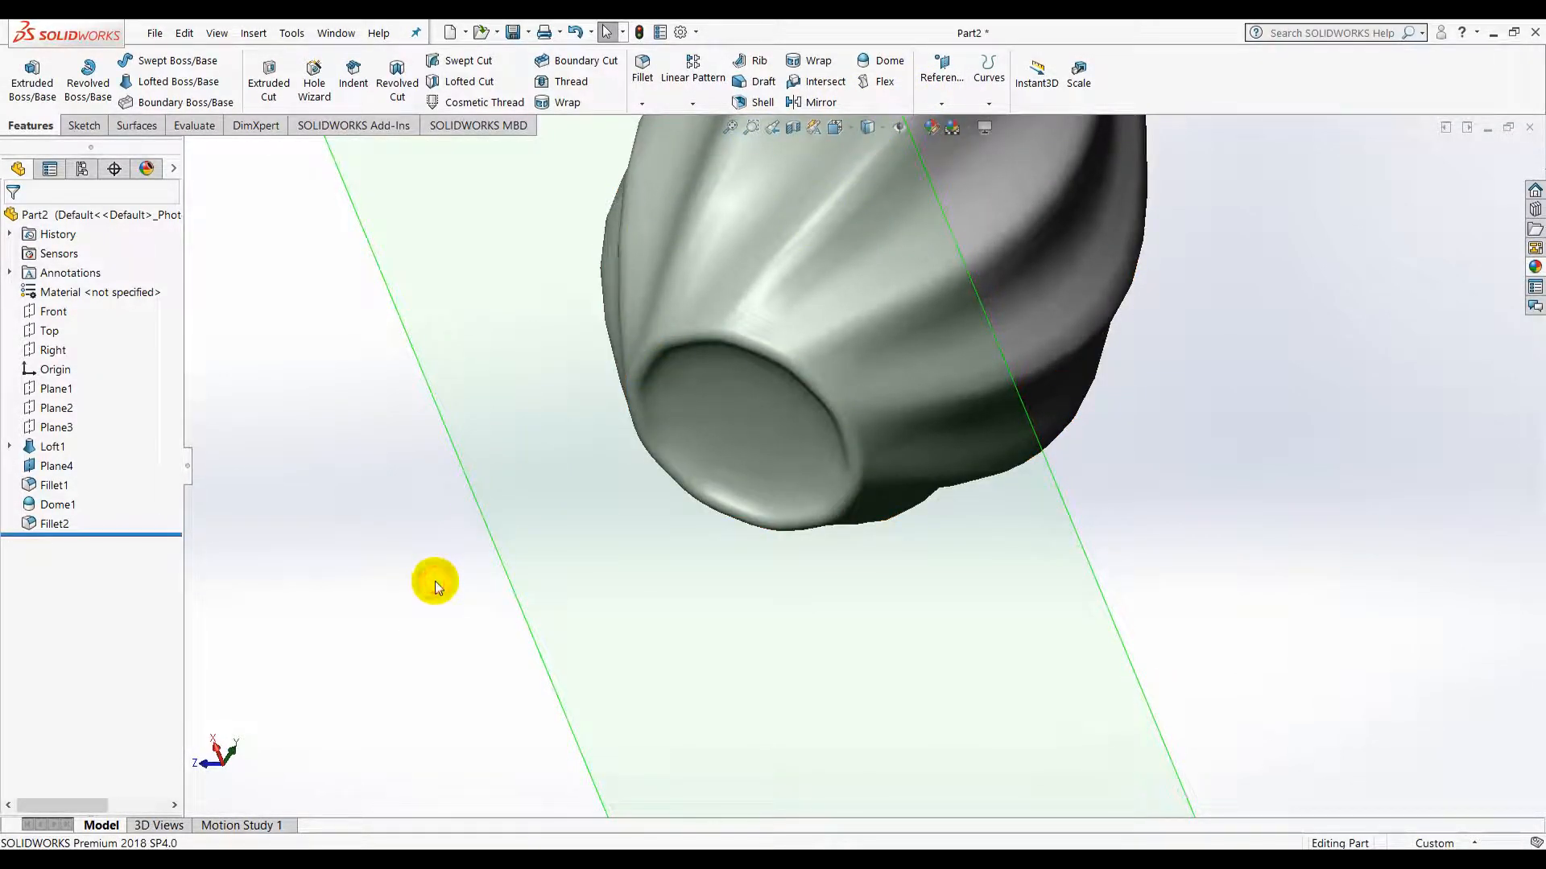
Start a sketch on Plane4, viewed face-on, and draw a circle about 102 mm in diameter centred on the origin
click(505, 567)
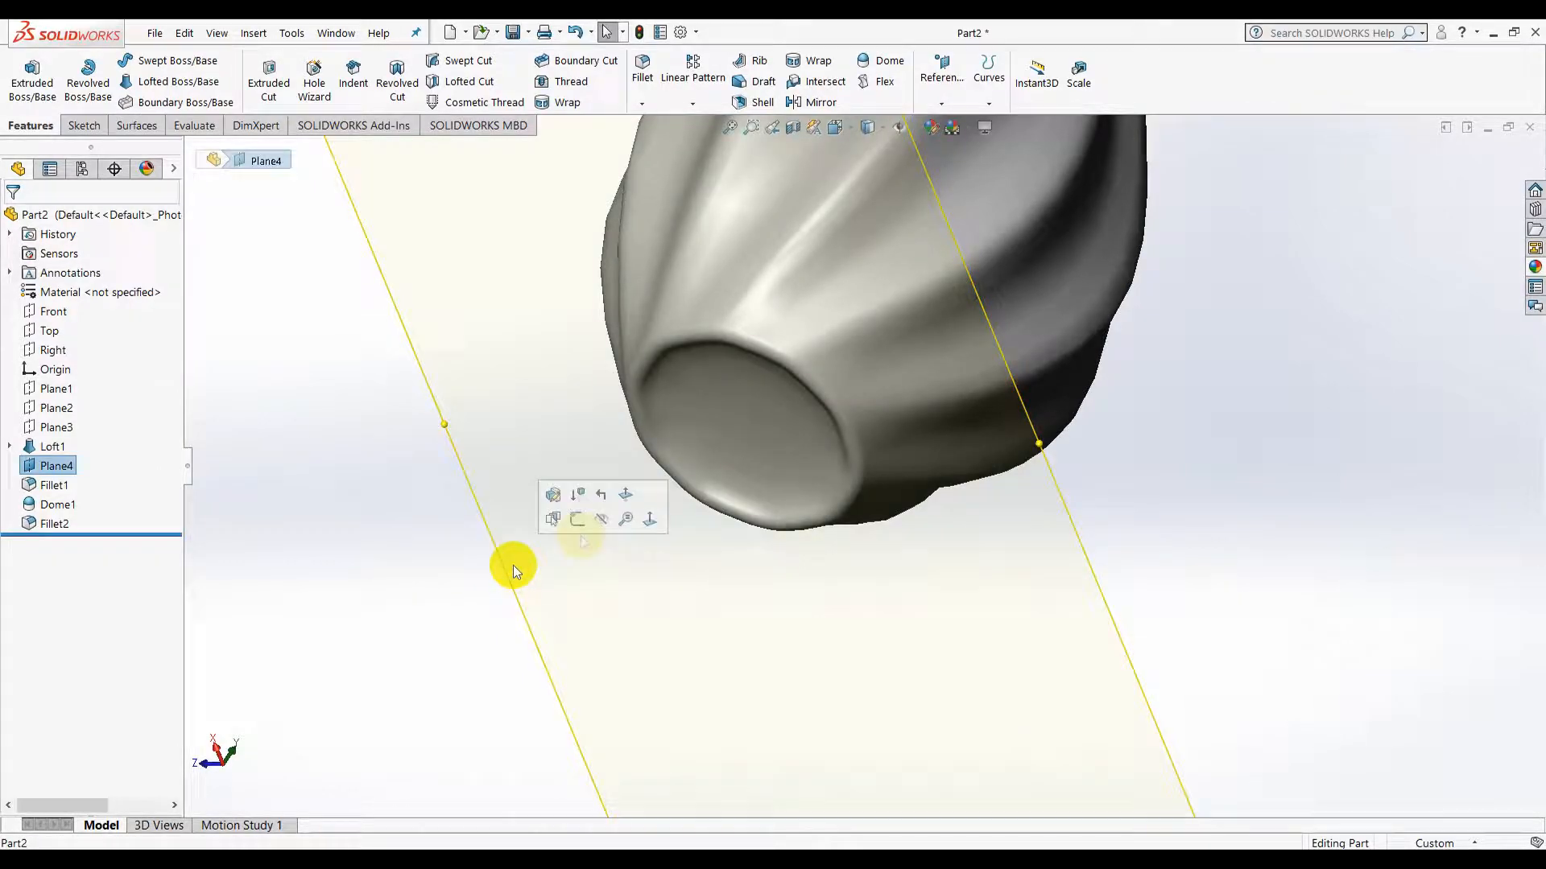
click(576, 518)
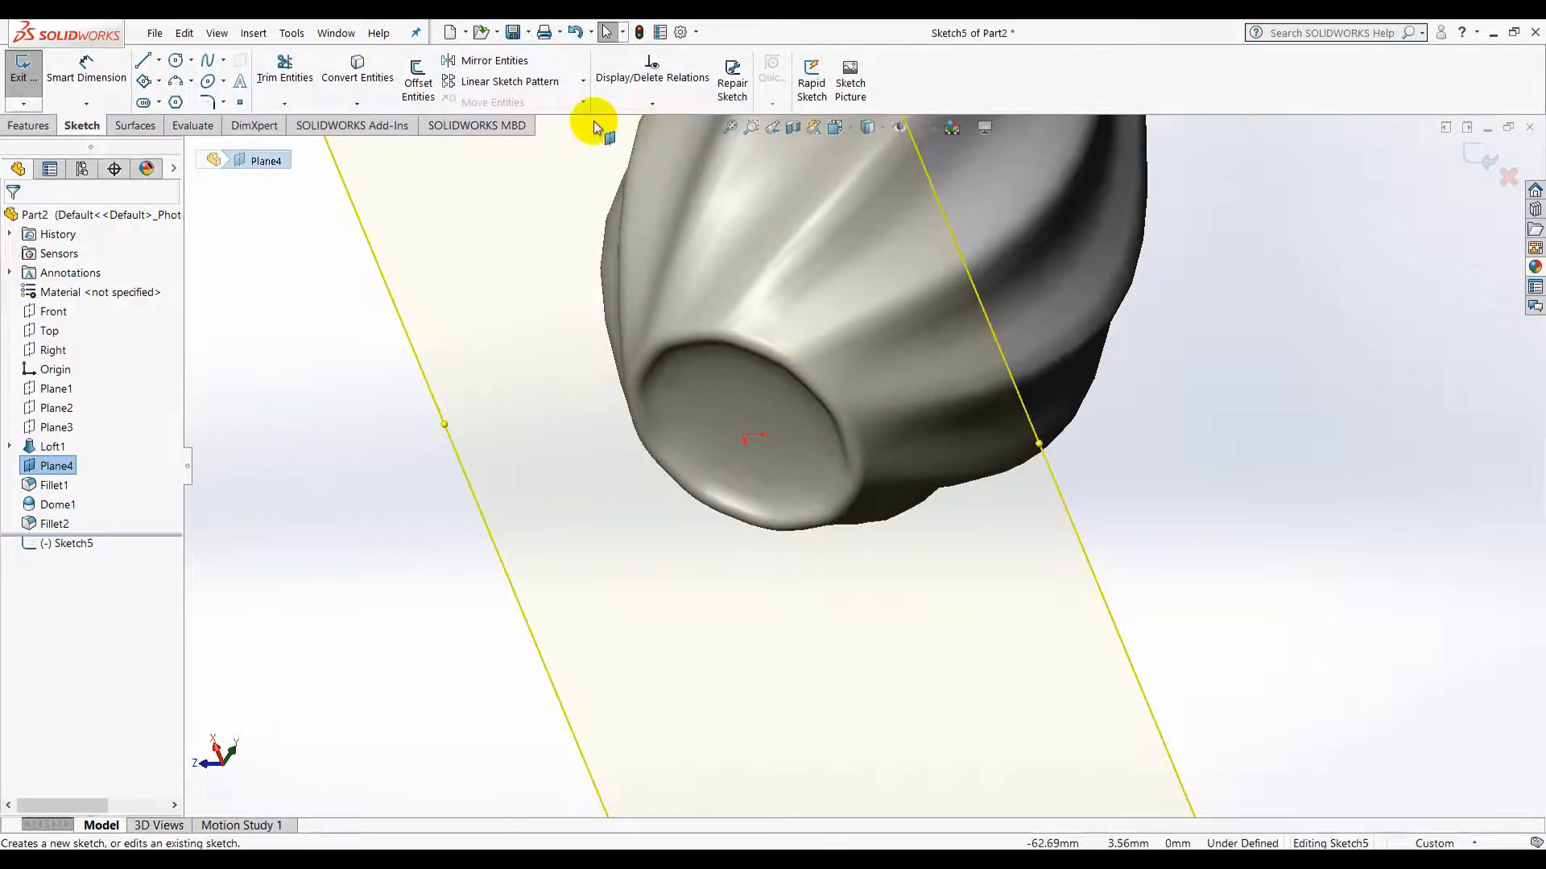
click(849, 131)
click(925, 217)
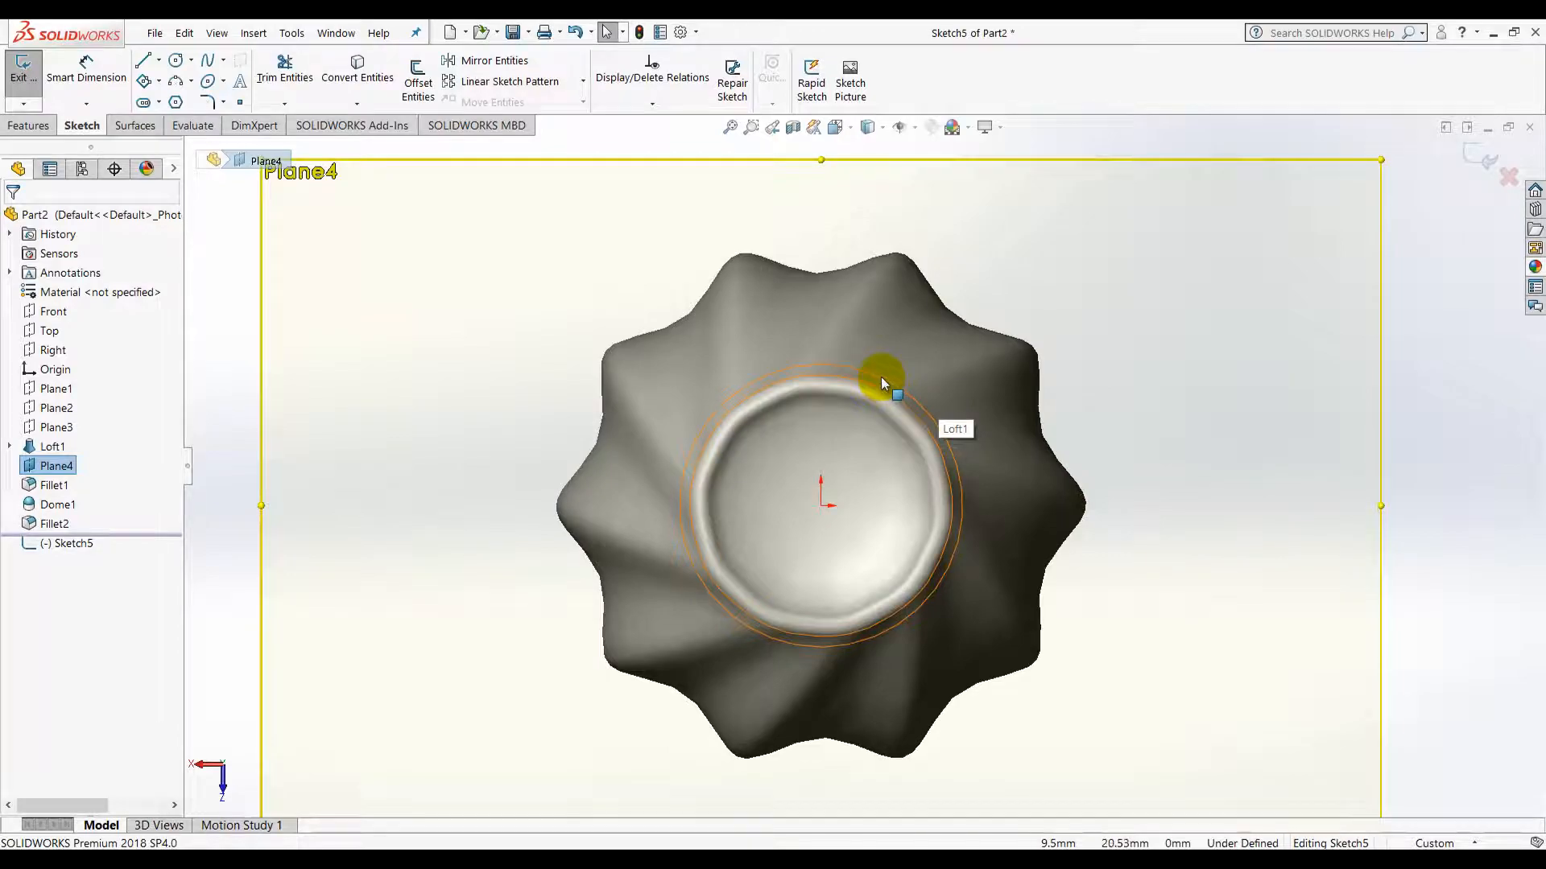
click(175, 62)
click(821, 505)
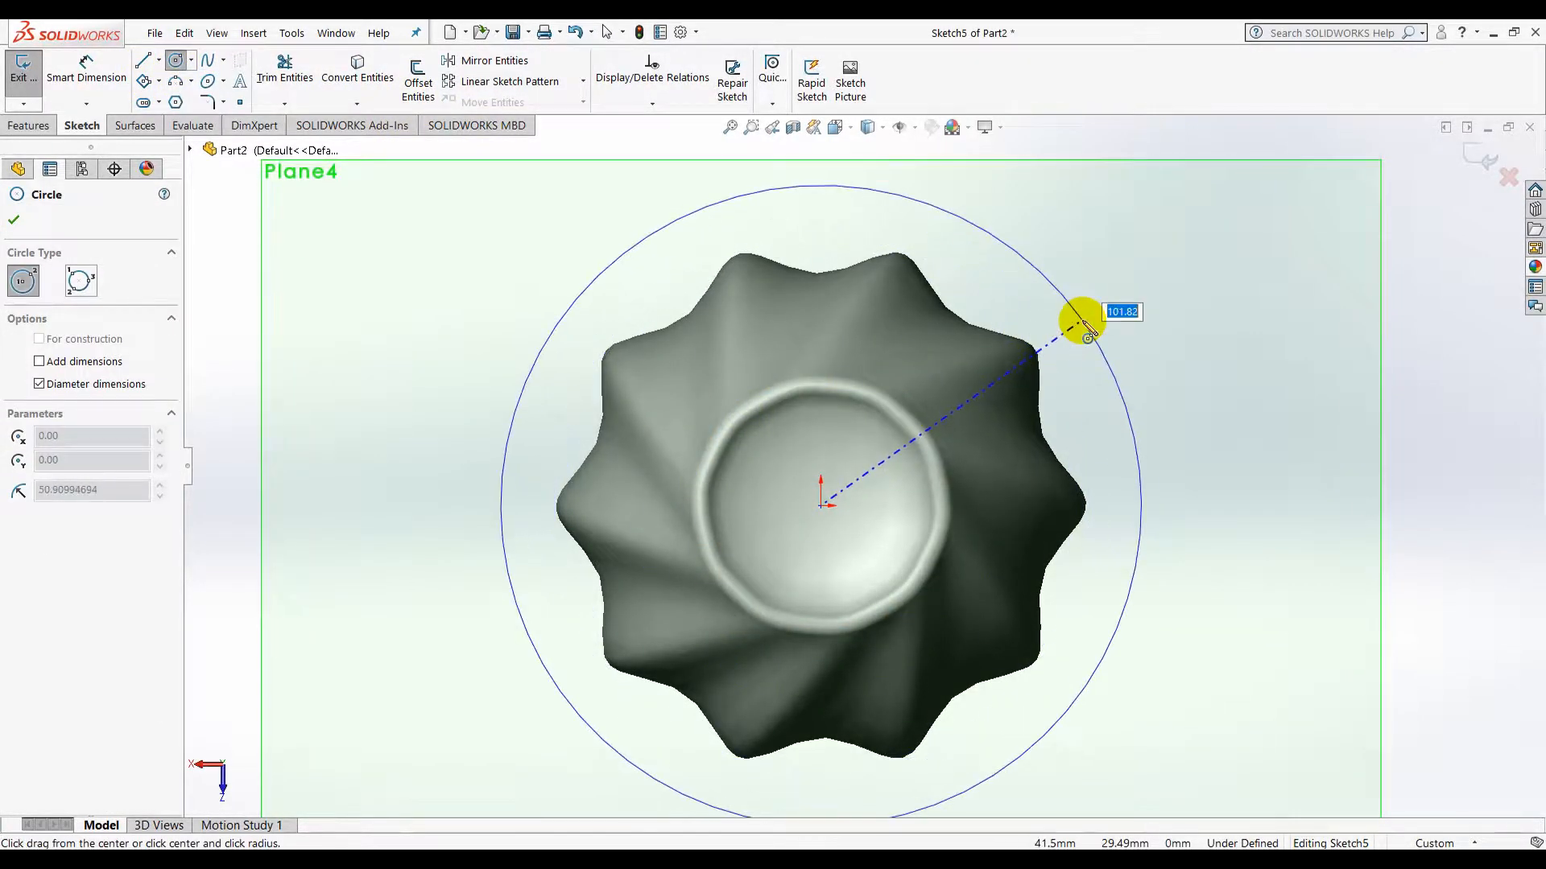
click(1080, 317)
Cut-extrude the large circle on Plane4 by 1.20 mm into the base of the vase
click(28, 125)
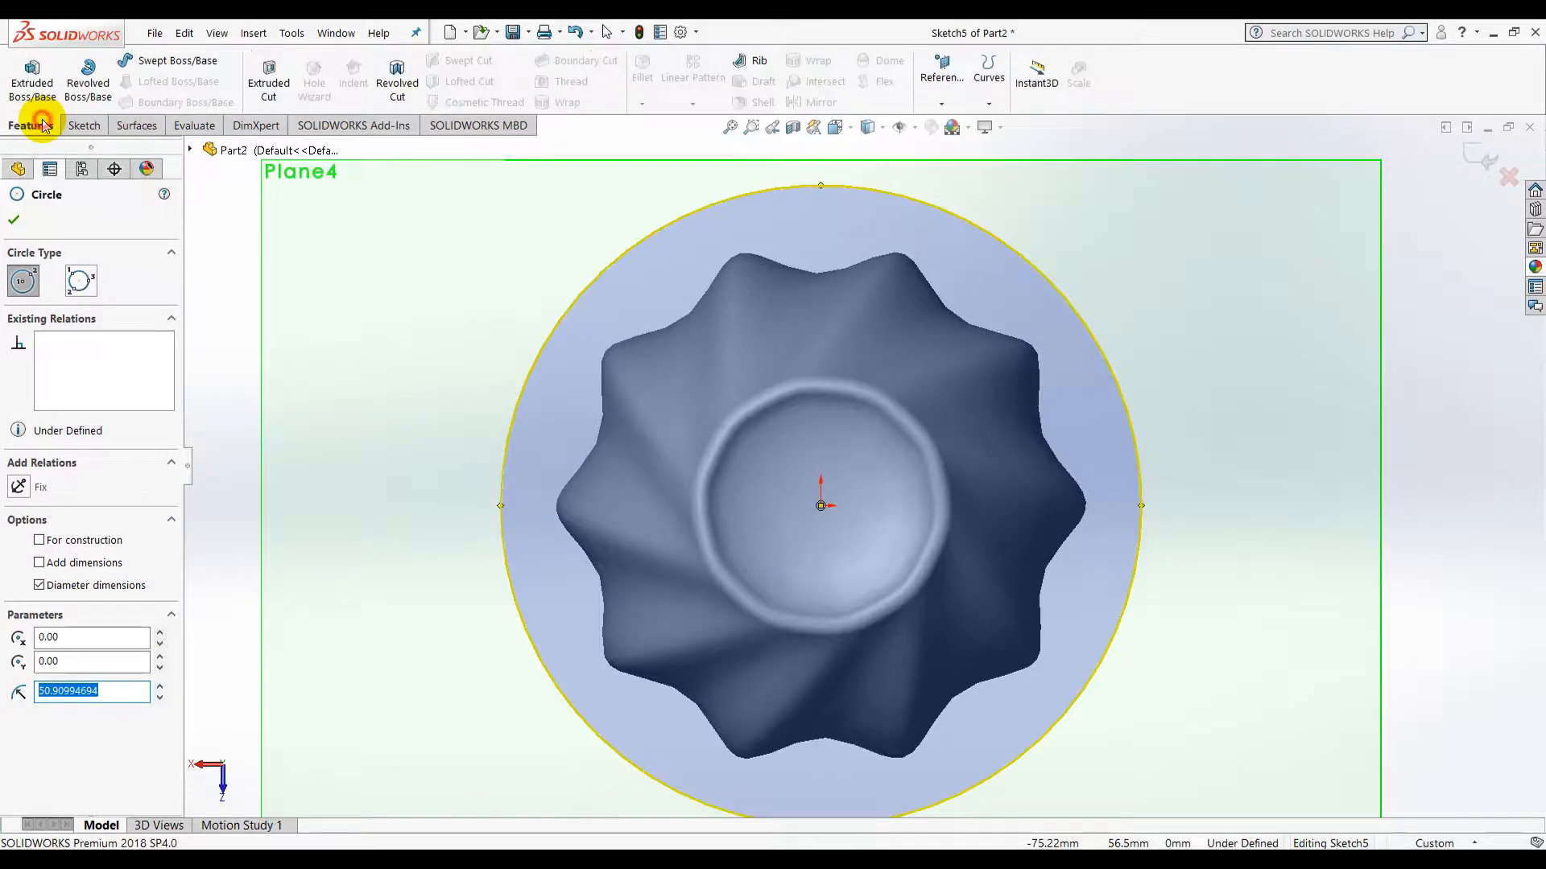
click(269, 76)
mouse_move(507, 221)
middle_down()
mouse_move(459, 359)
mouse_move(435, 526)
mouse_move(645, 680)
middle_up()
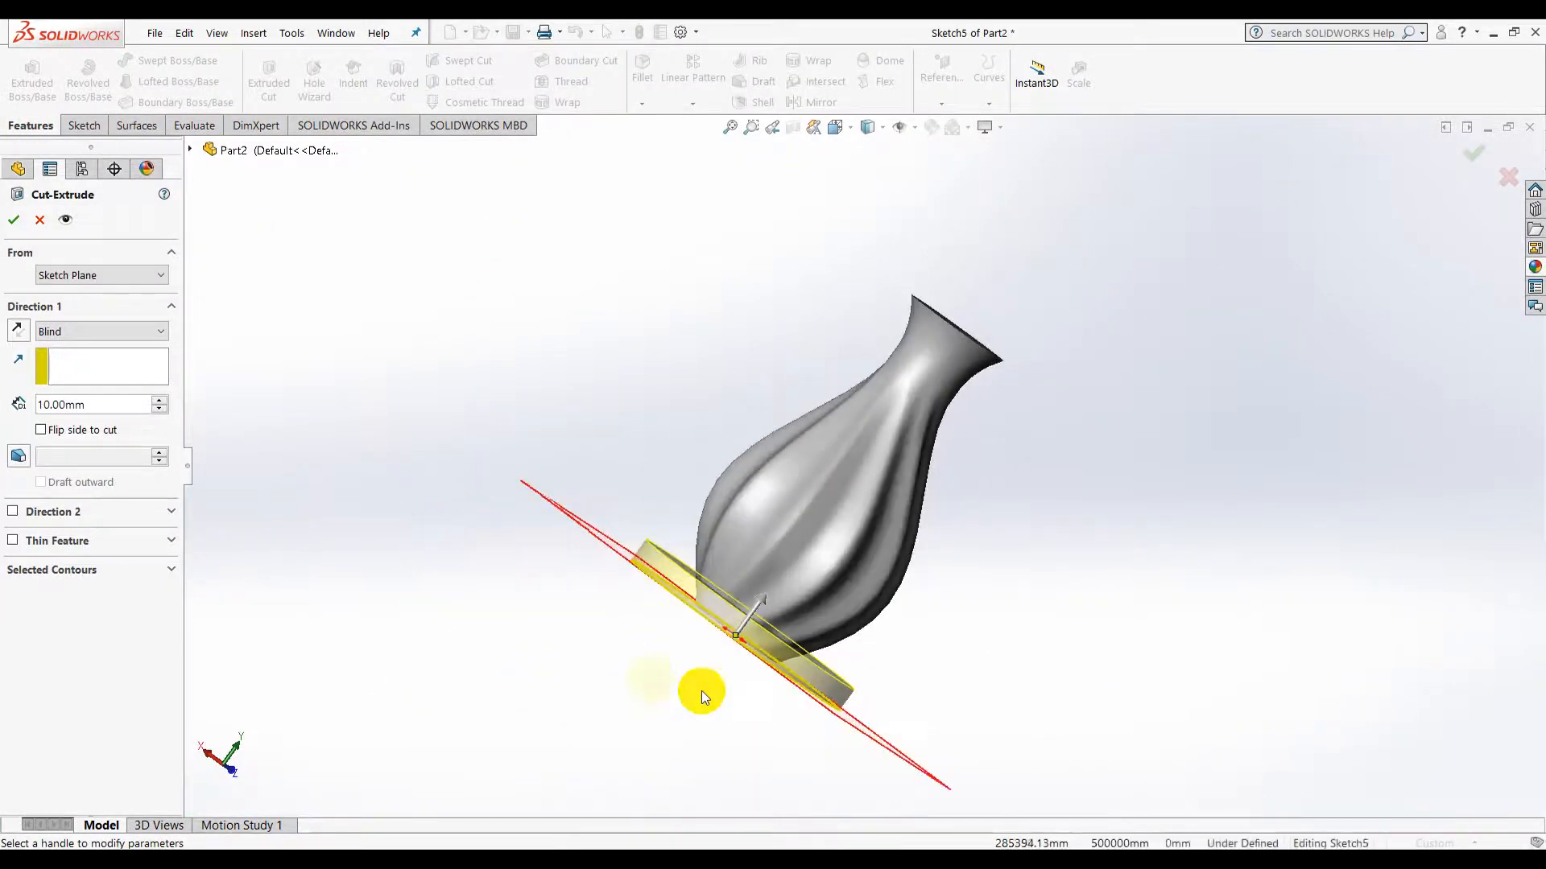
scroll(464, 544, down, 5)
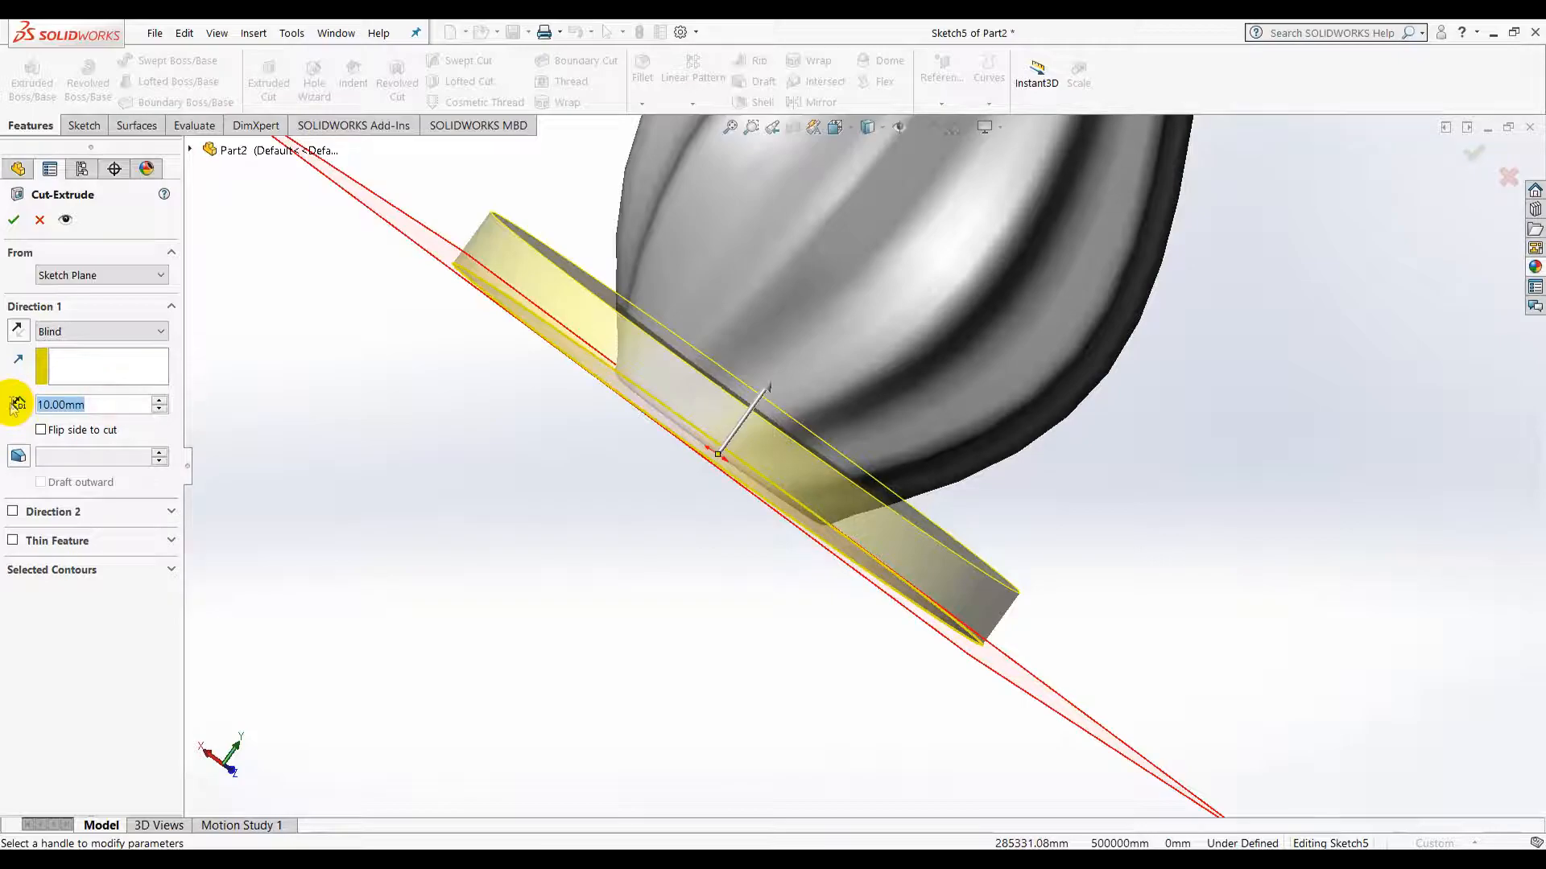
text(1.20)
key(Return)
click(14, 220)
Shell the vase to a 2 mm wall thickness, removing the top face of the neck
middle_drag(418, 399, 508, 535)
middle_drag(1016, 198, 935, 214)
click(750, 101)
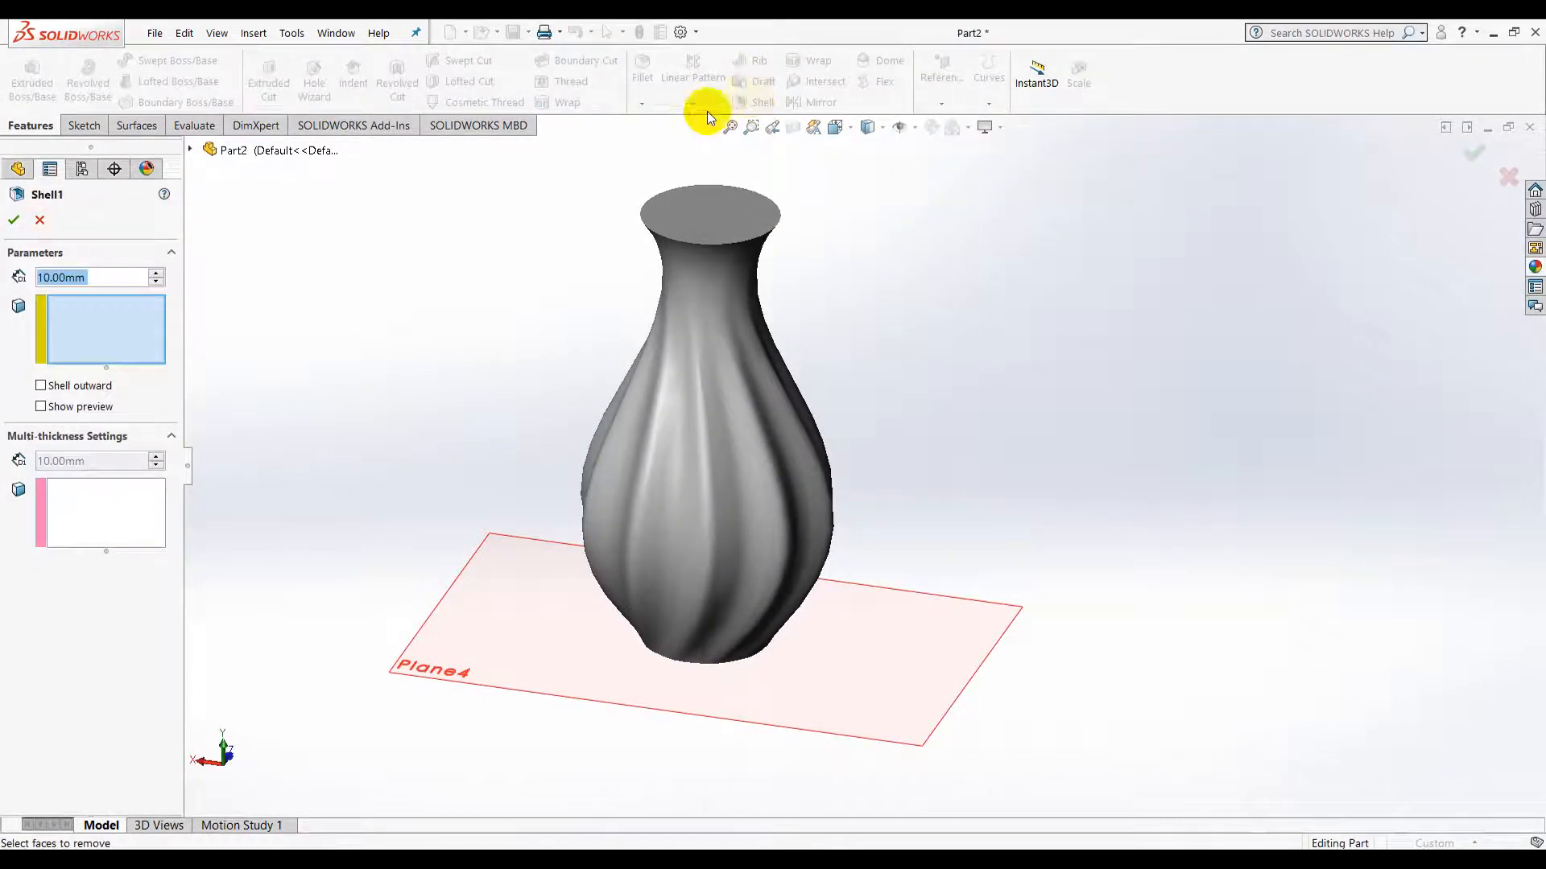
text(2)
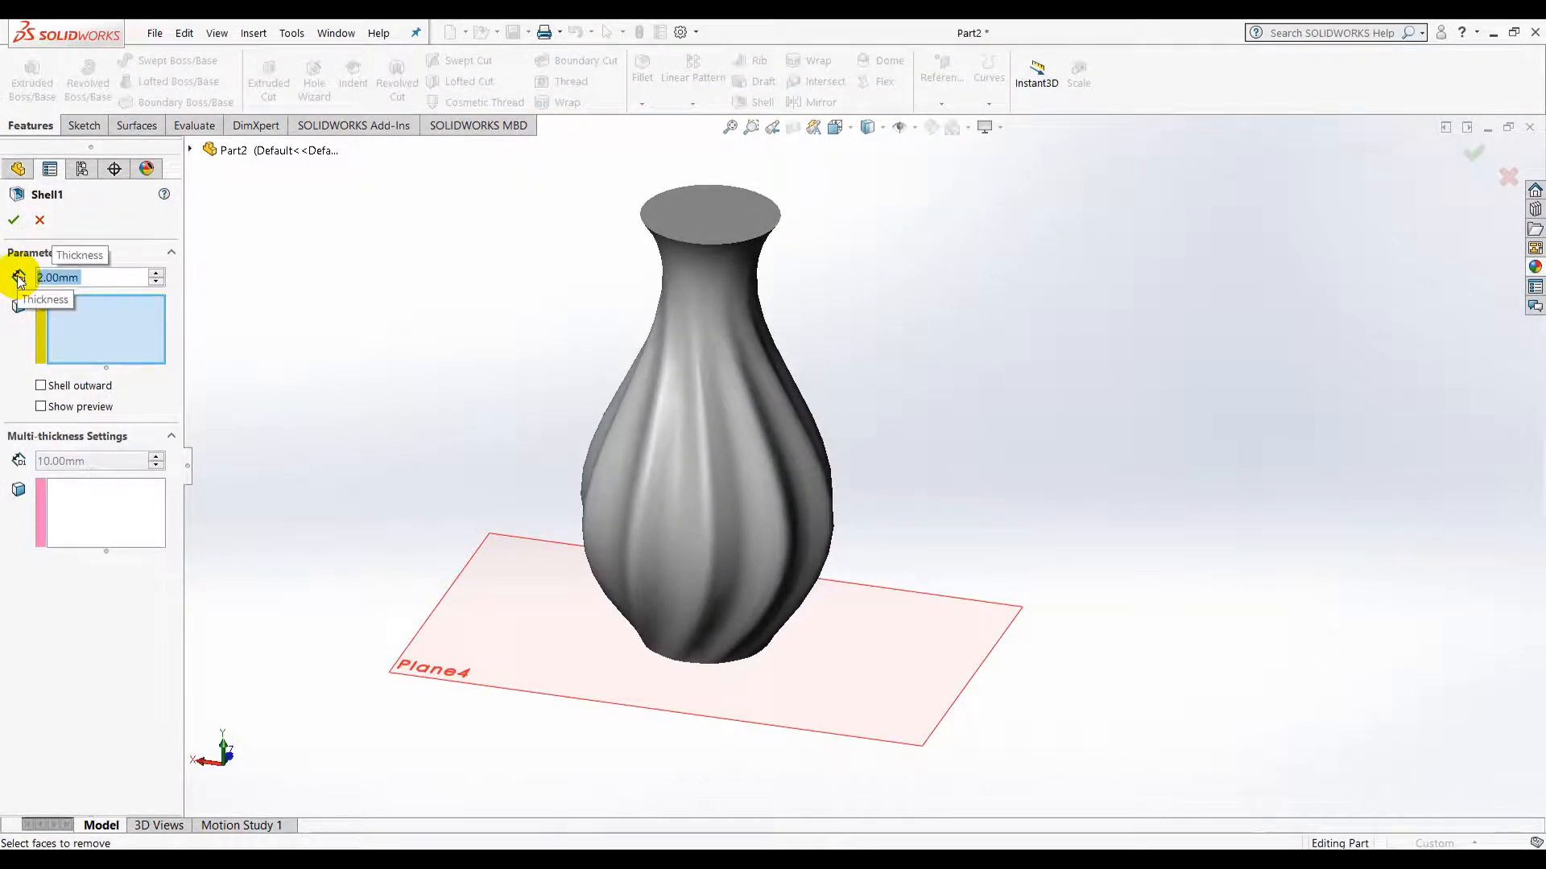
click(706, 218)
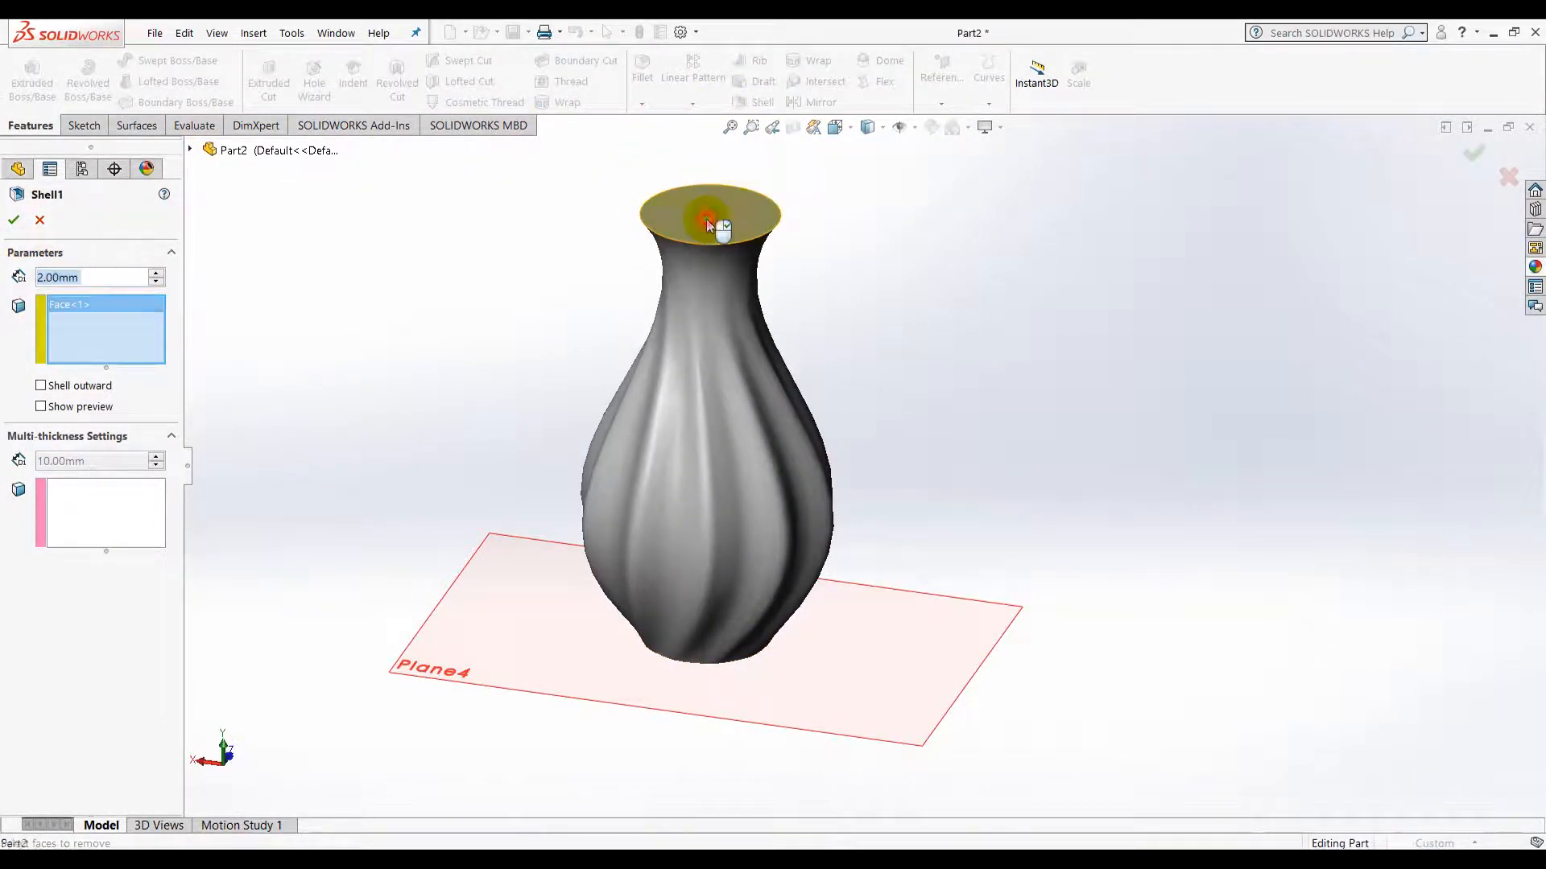
click(18, 221)
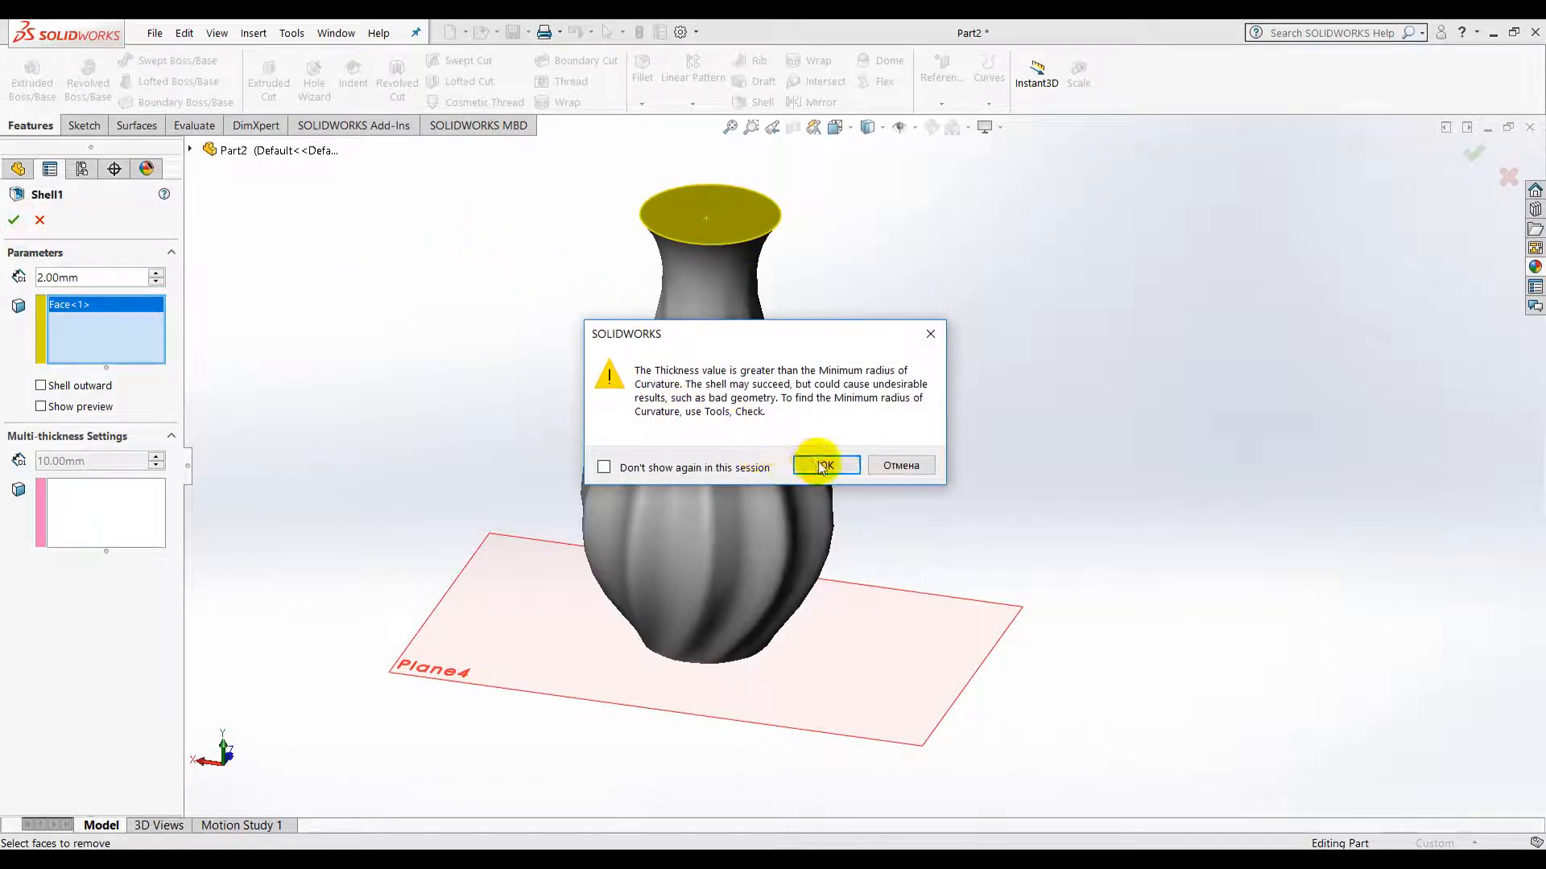
click(824, 466)
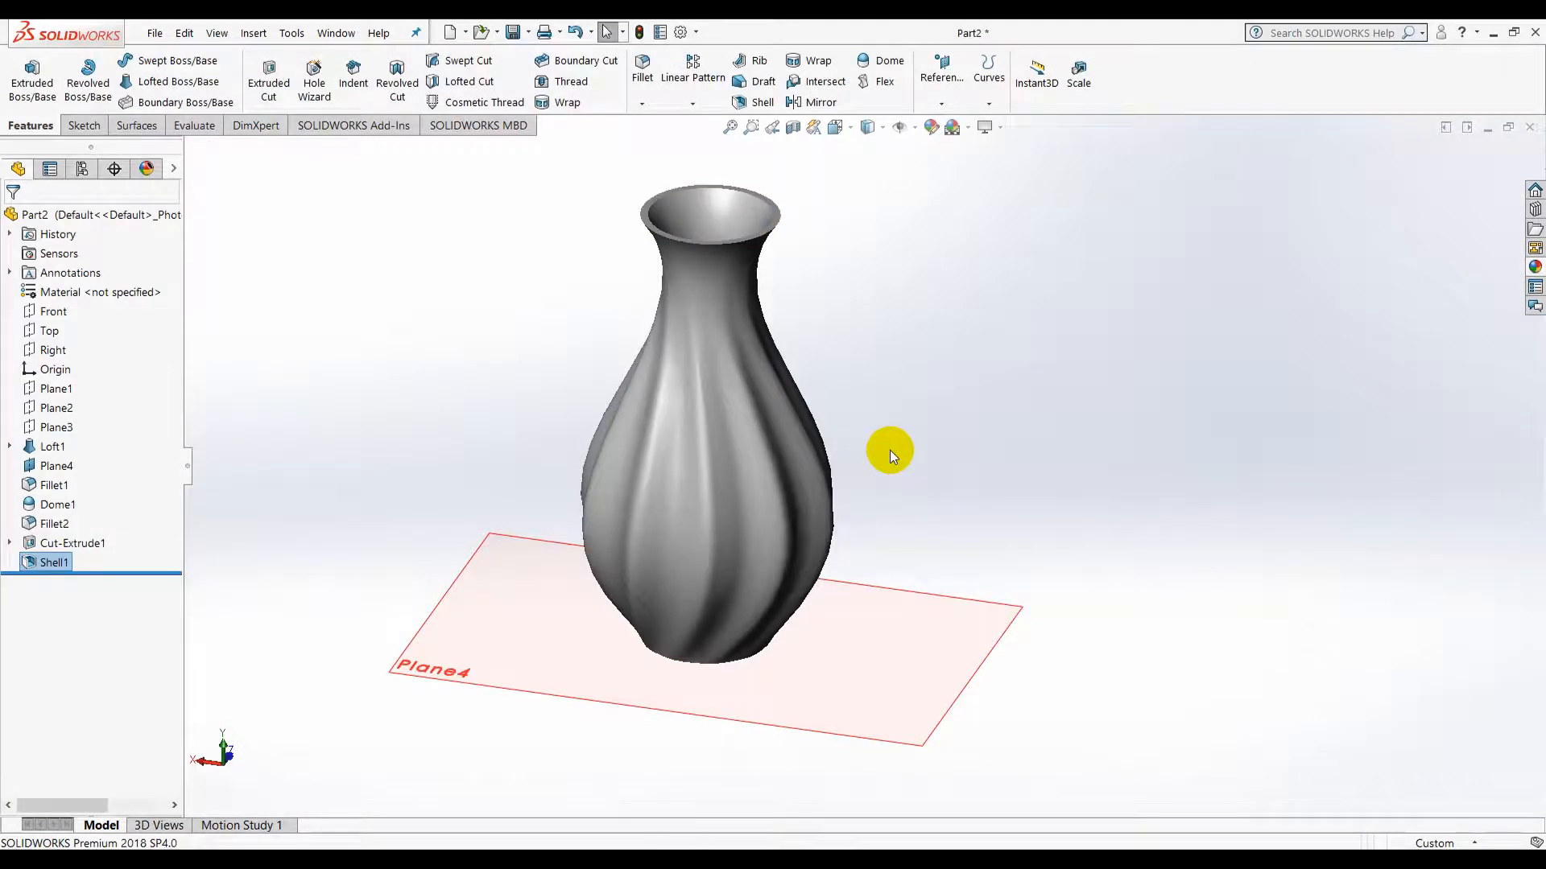
Fillet the inner and outer edges of the vase's rim with a 1 mm radius
middle_drag(1022, 379, 976, 489)
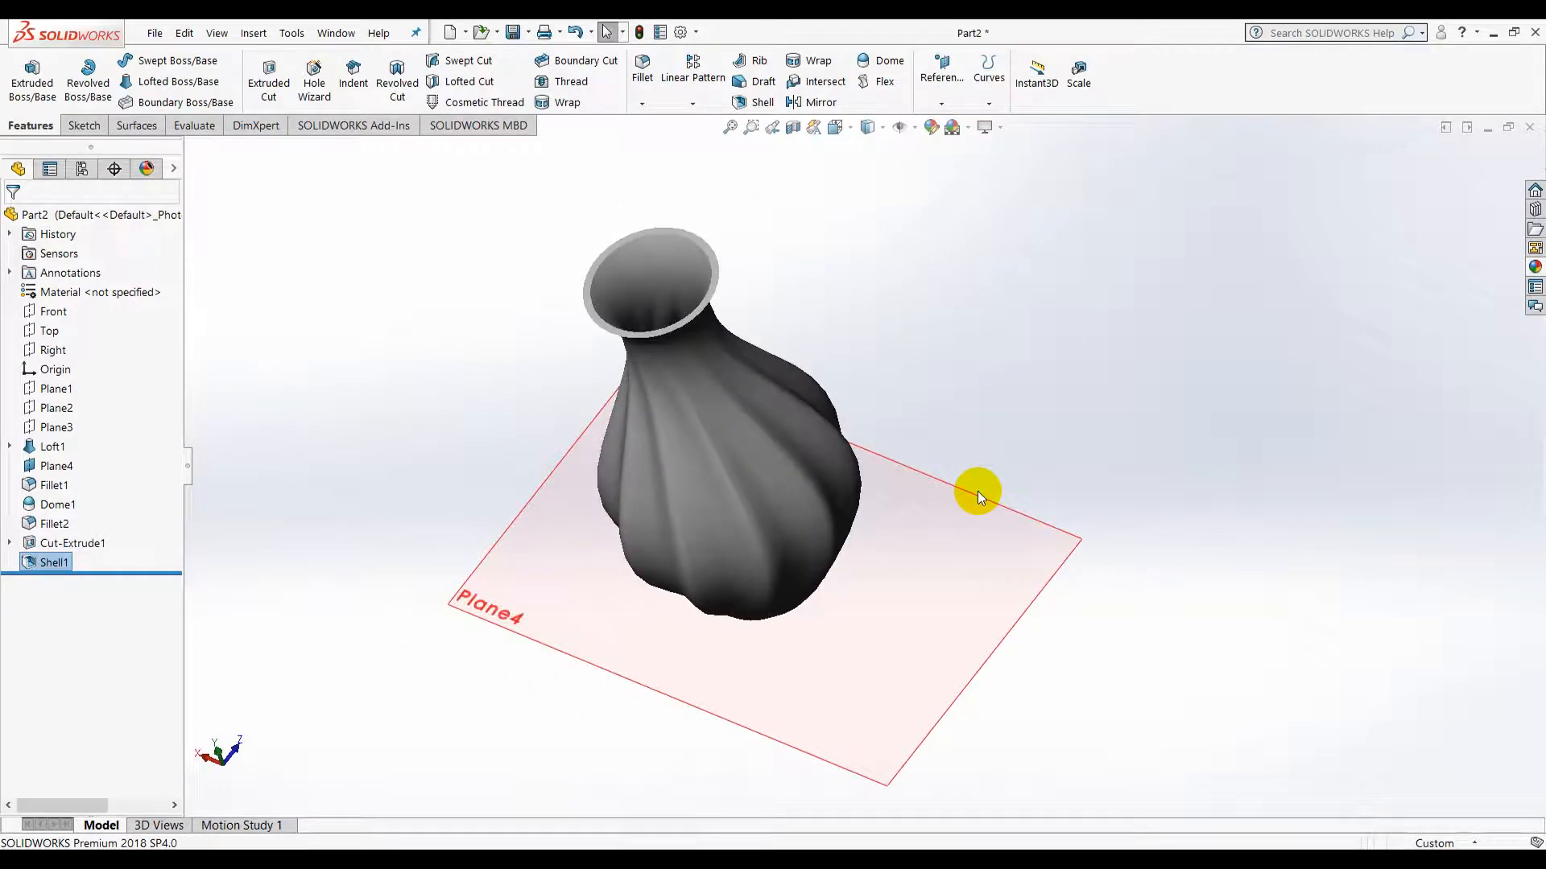
click(641, 70)
click(621, 241)
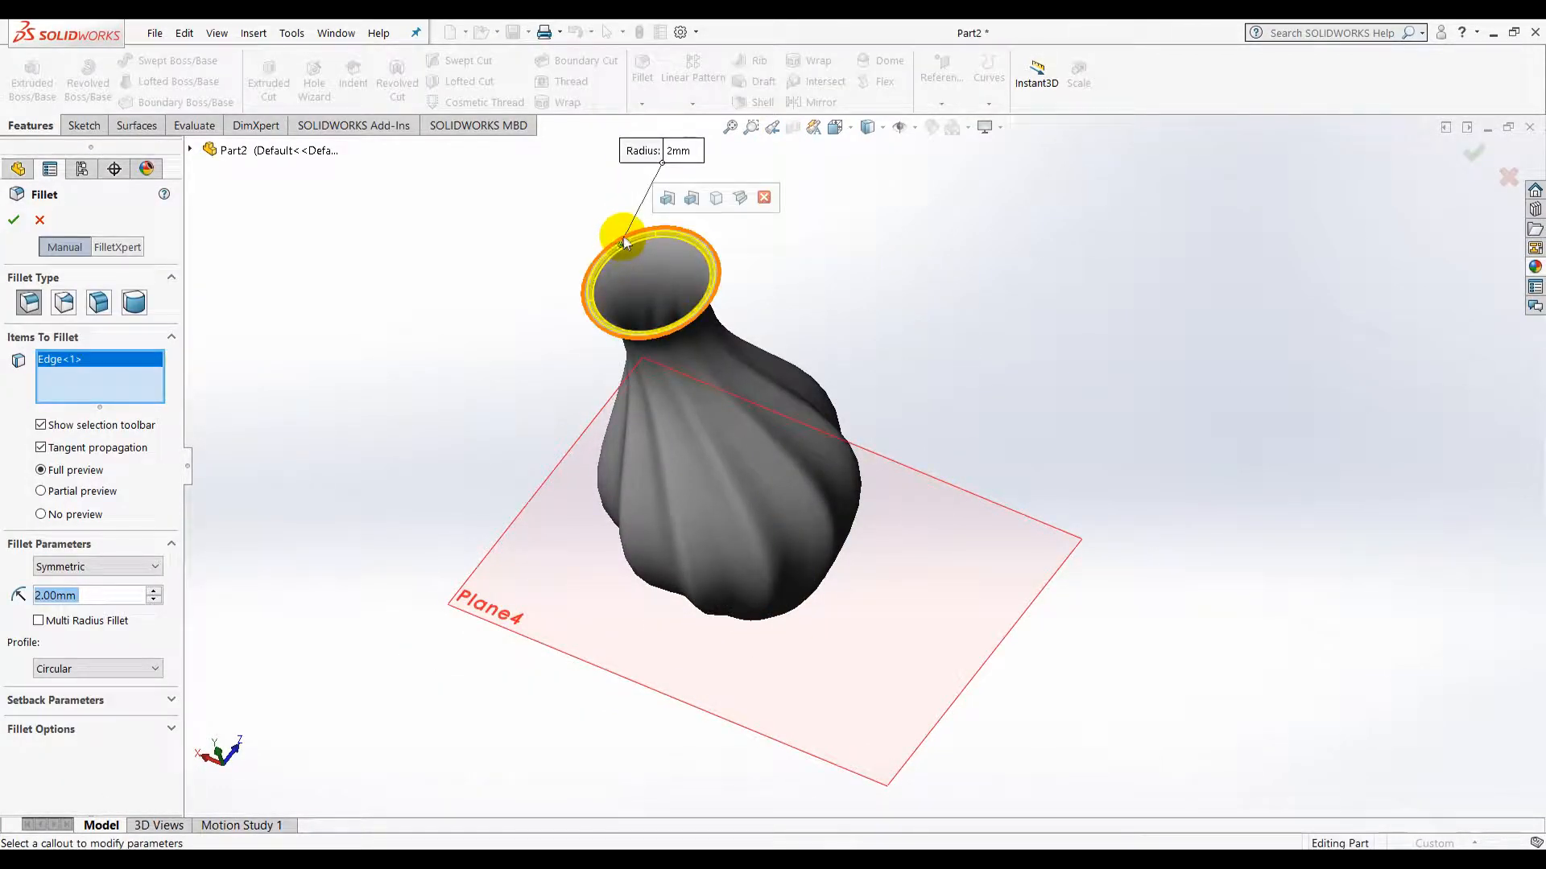
click(625, 235)
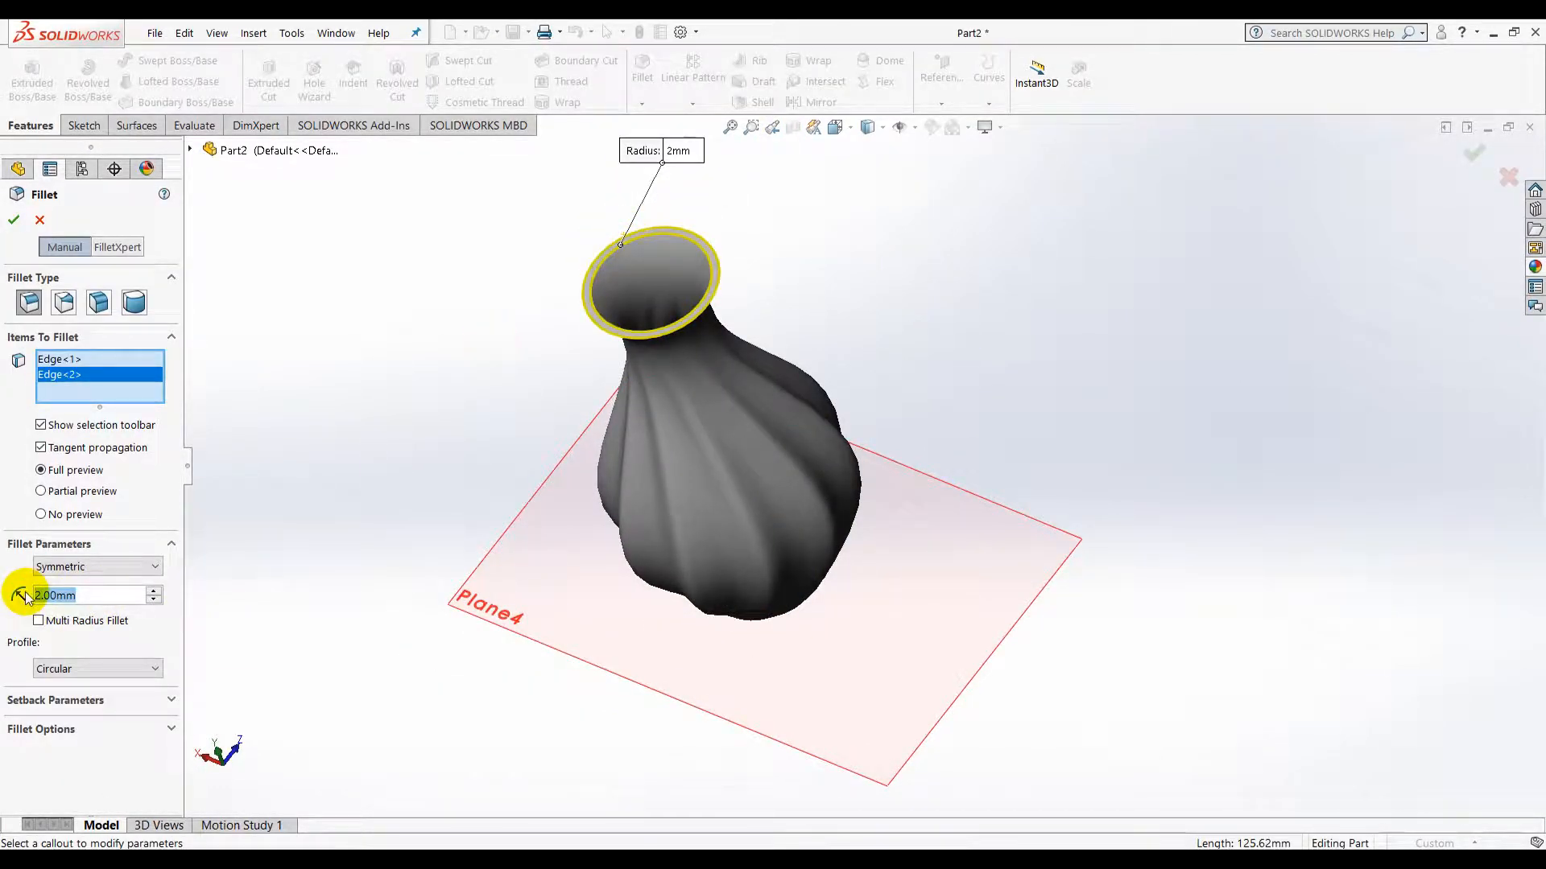
text(1)
key(Return)
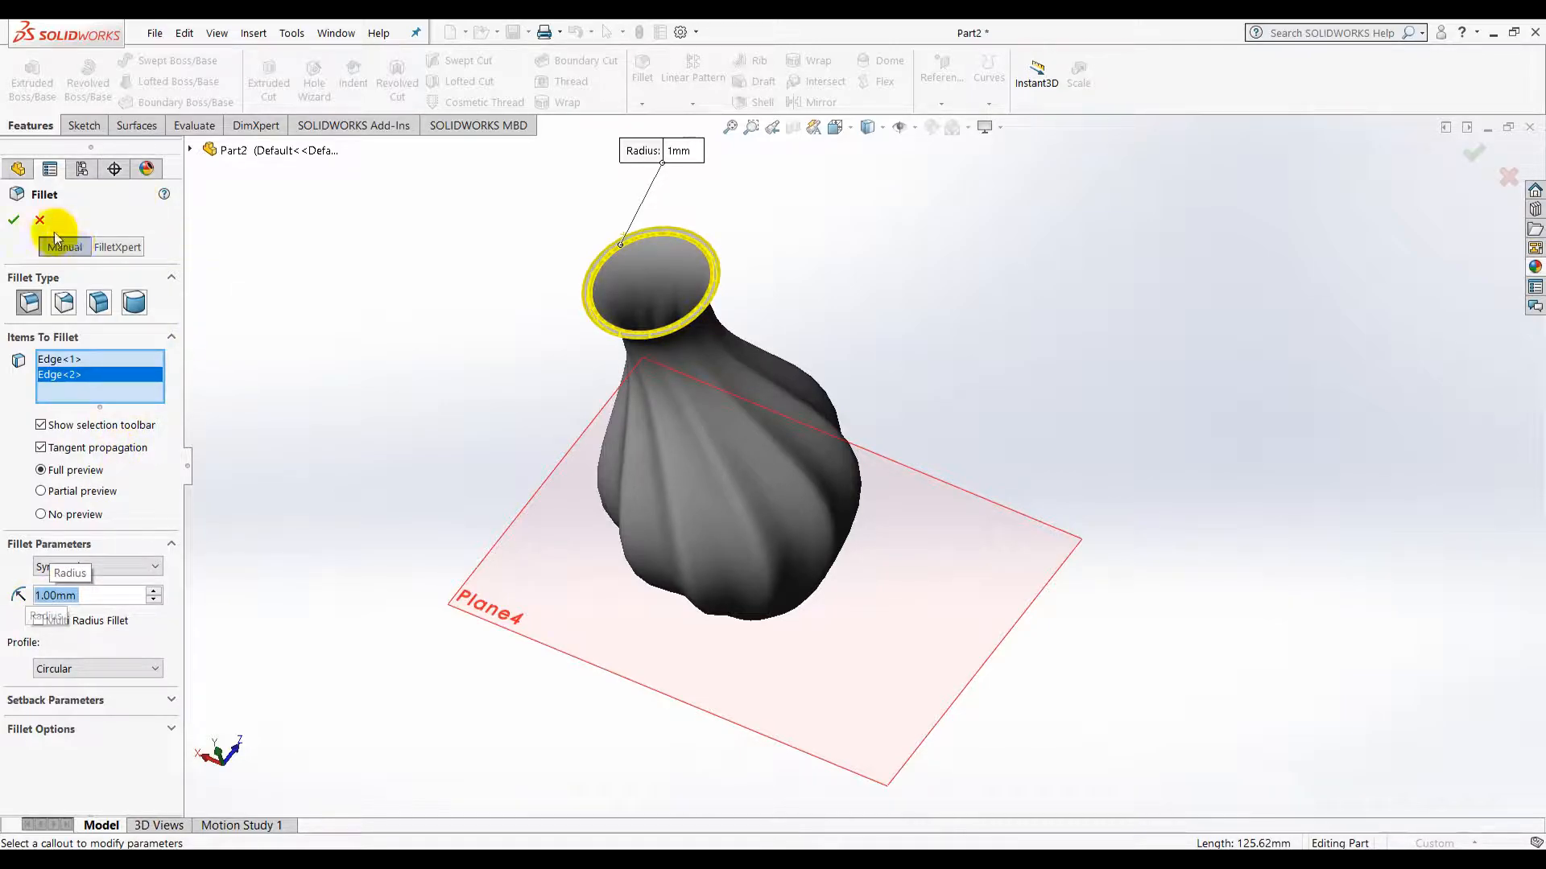
click(15, 219)
Hide the reference plane Plane4 beneath the vase
middle_drag(369, 276, 573, 153)
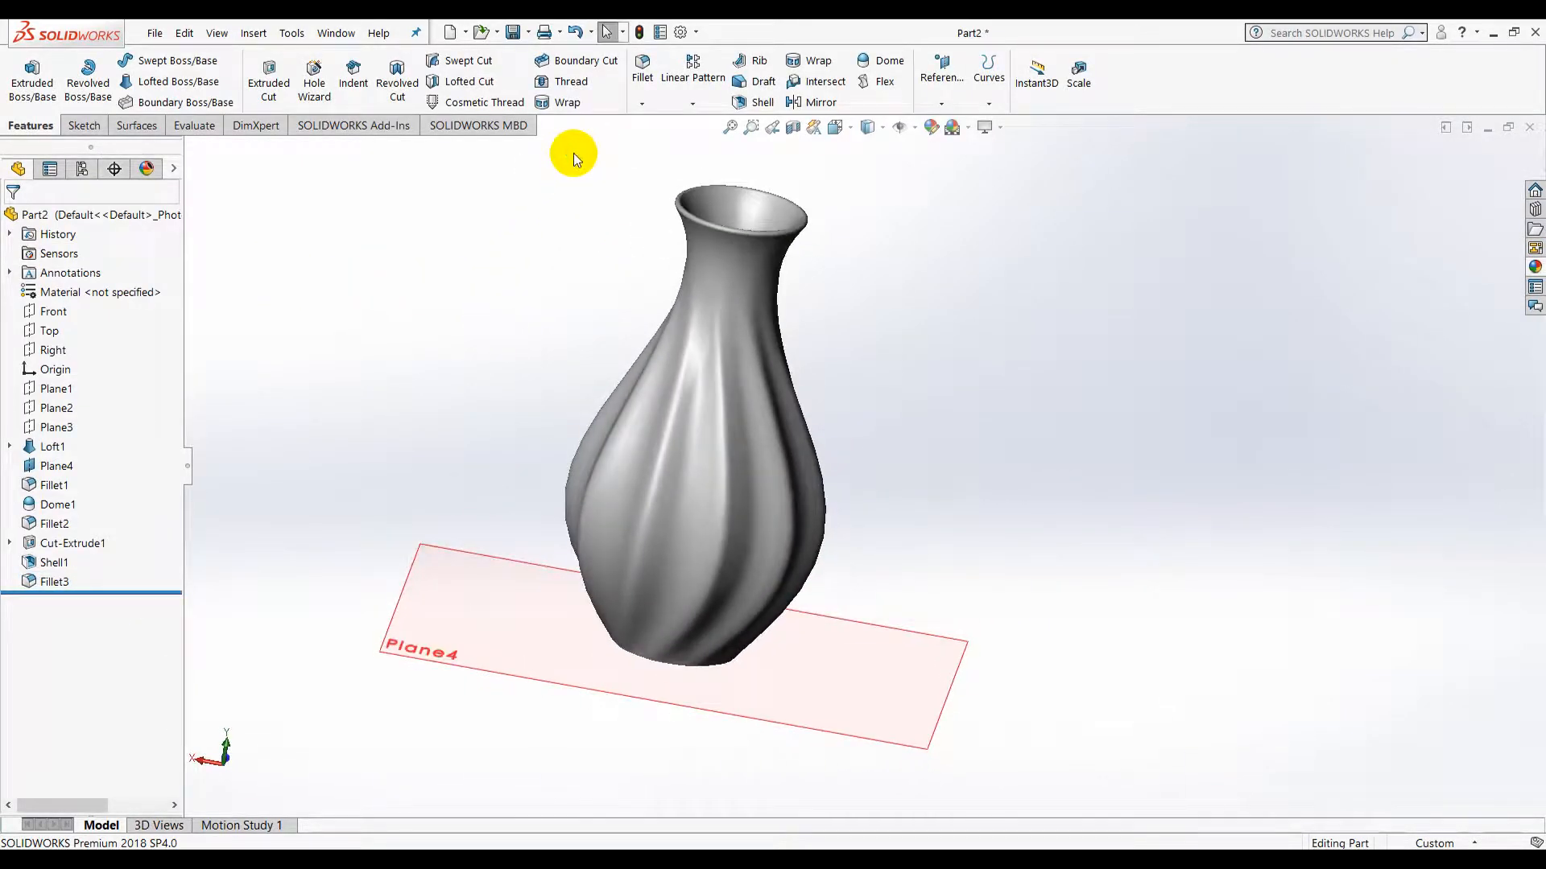
click(55, 485)
click(55, 465)
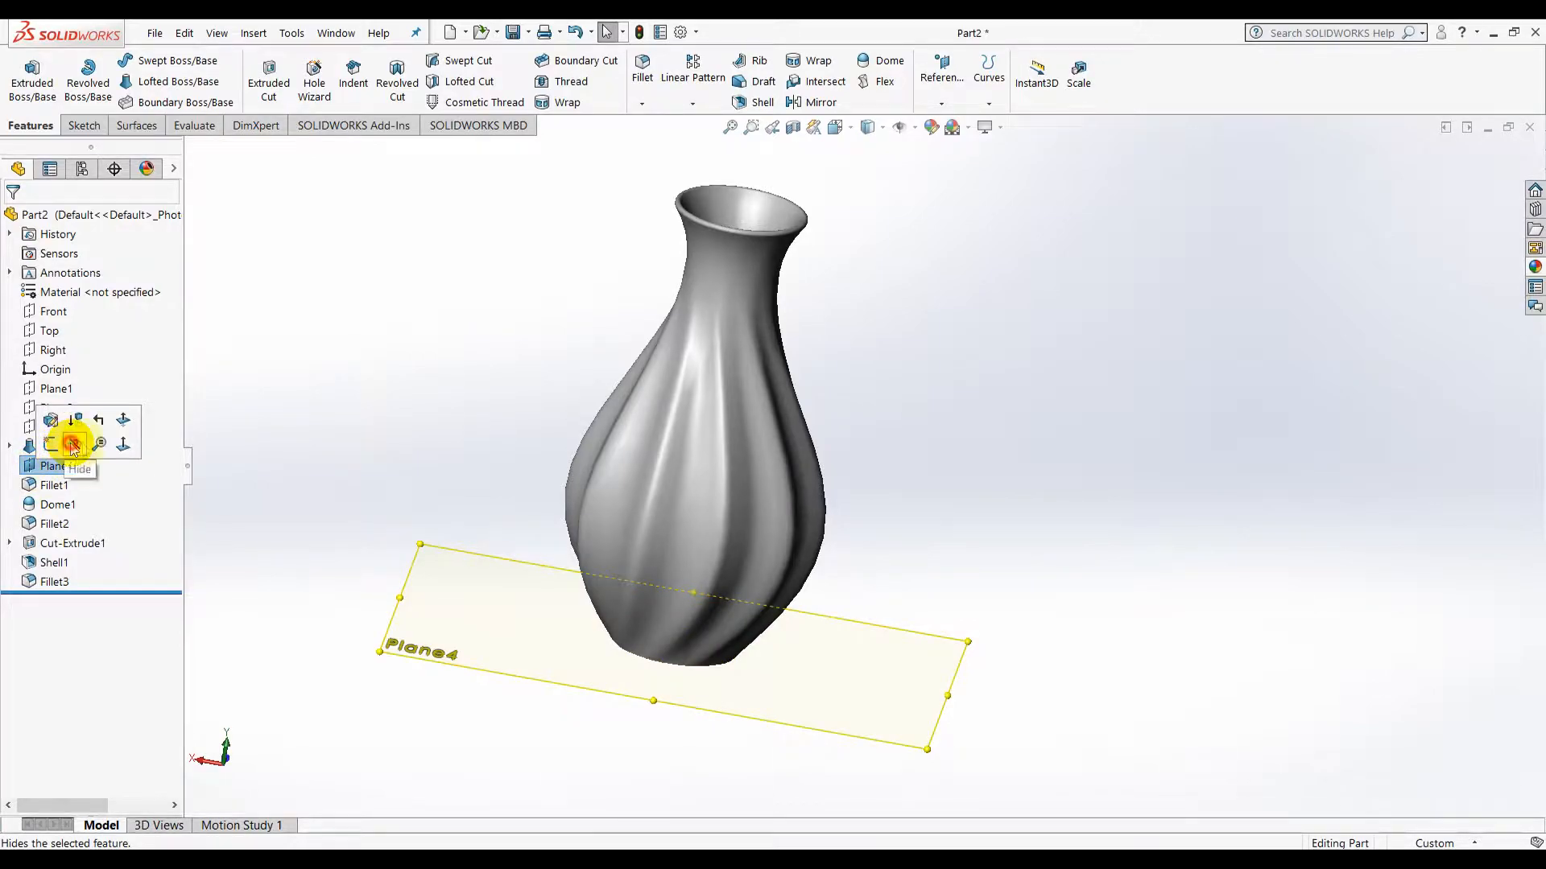
click(48, 431)
middle_drag(519, 356, 931, 611)
scroll(972, 299, down, 2)
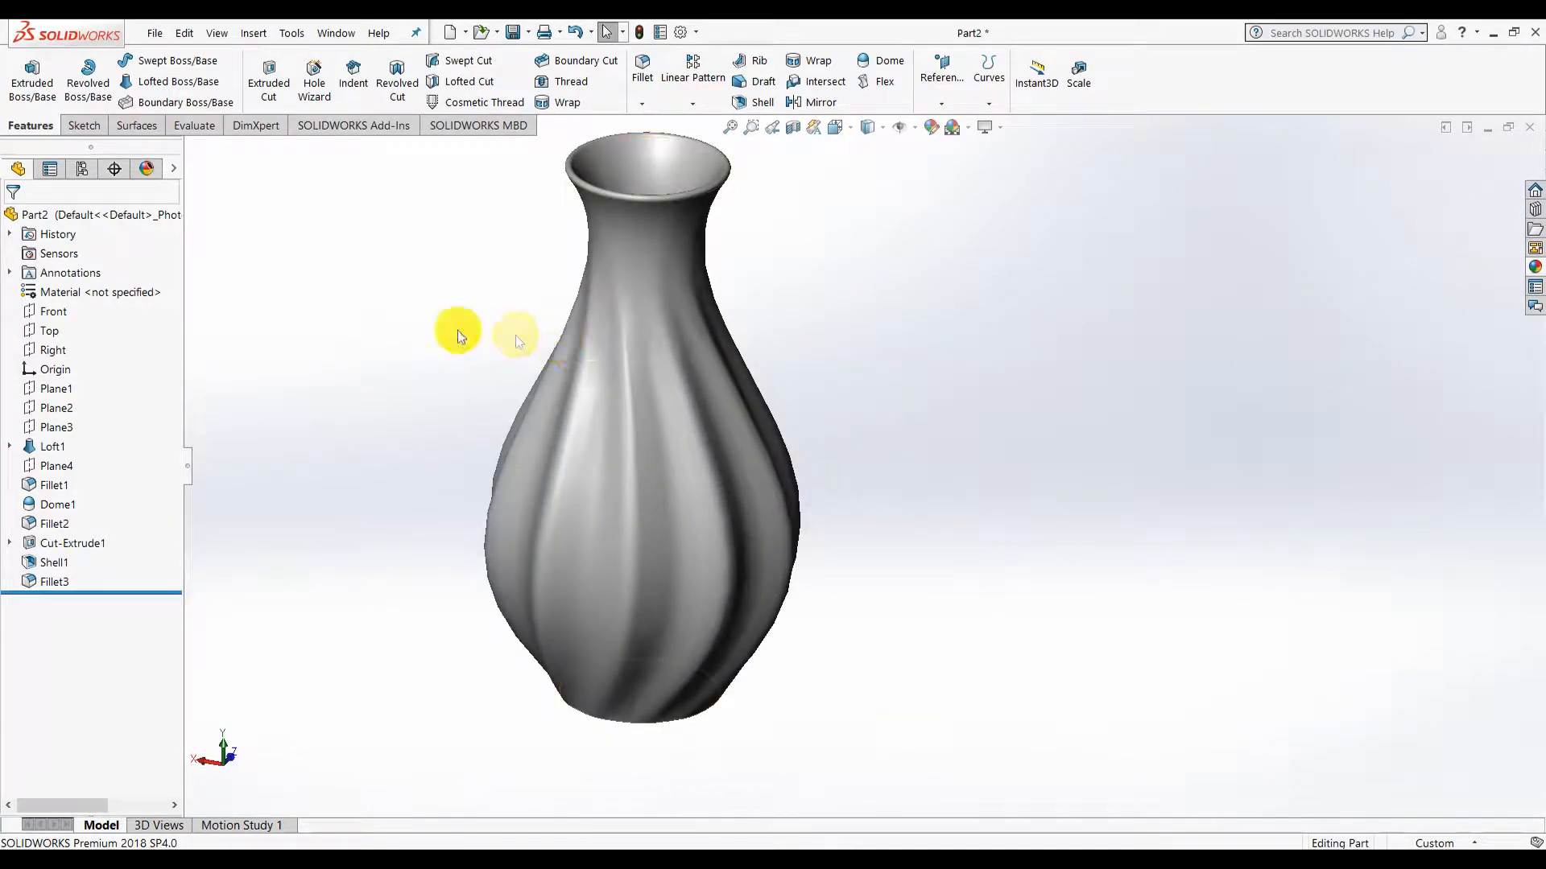
Apply the polished gold metal appearance to the whole vase part
click(147, 169)
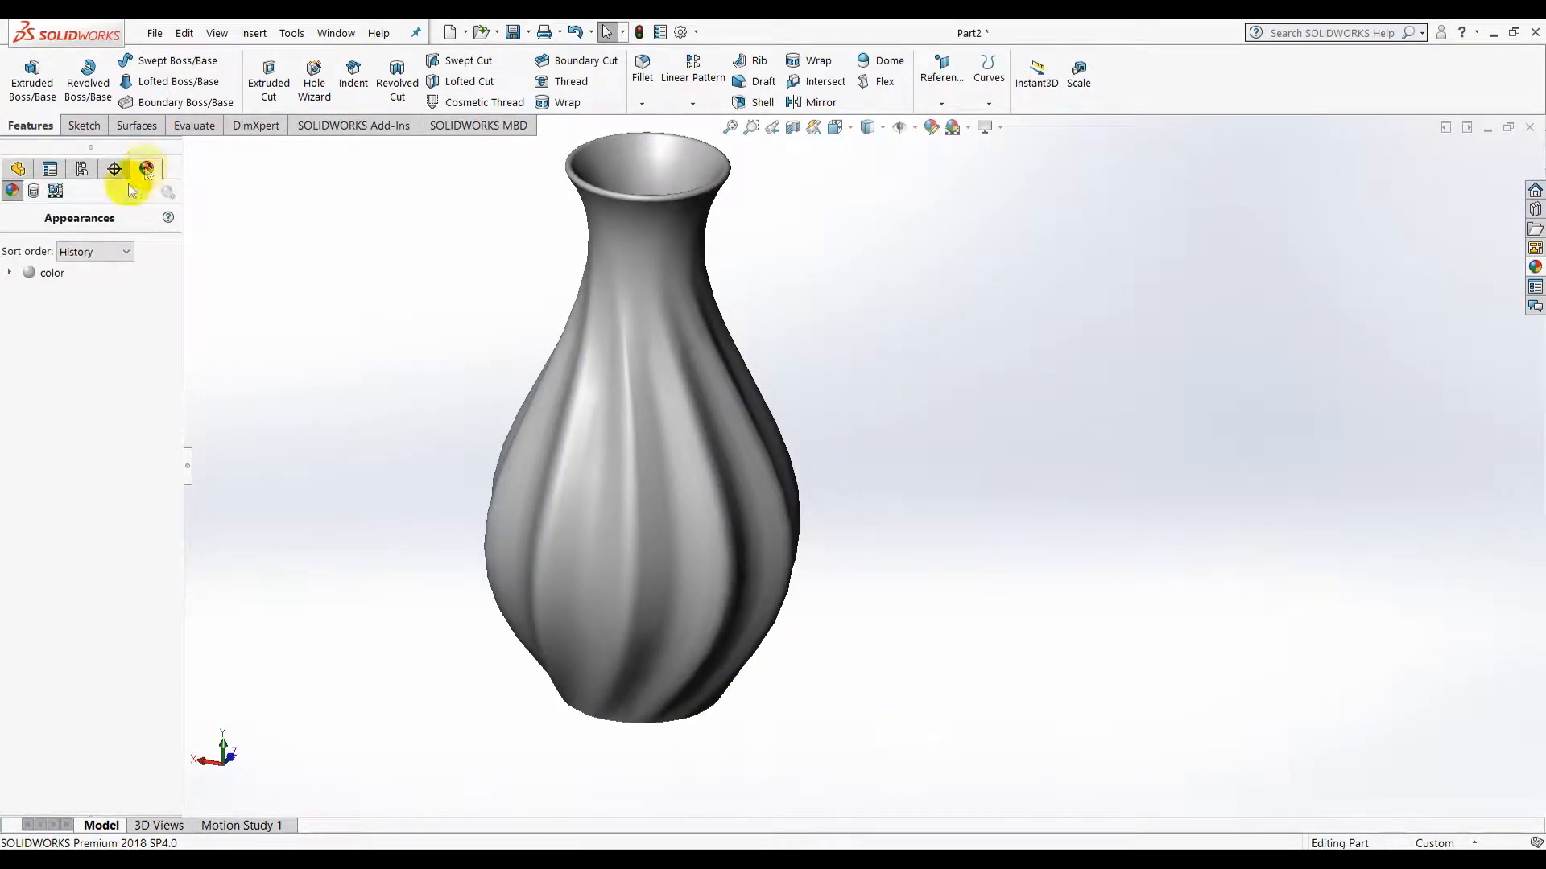
double_click(50, 274)
click(1234, 178)
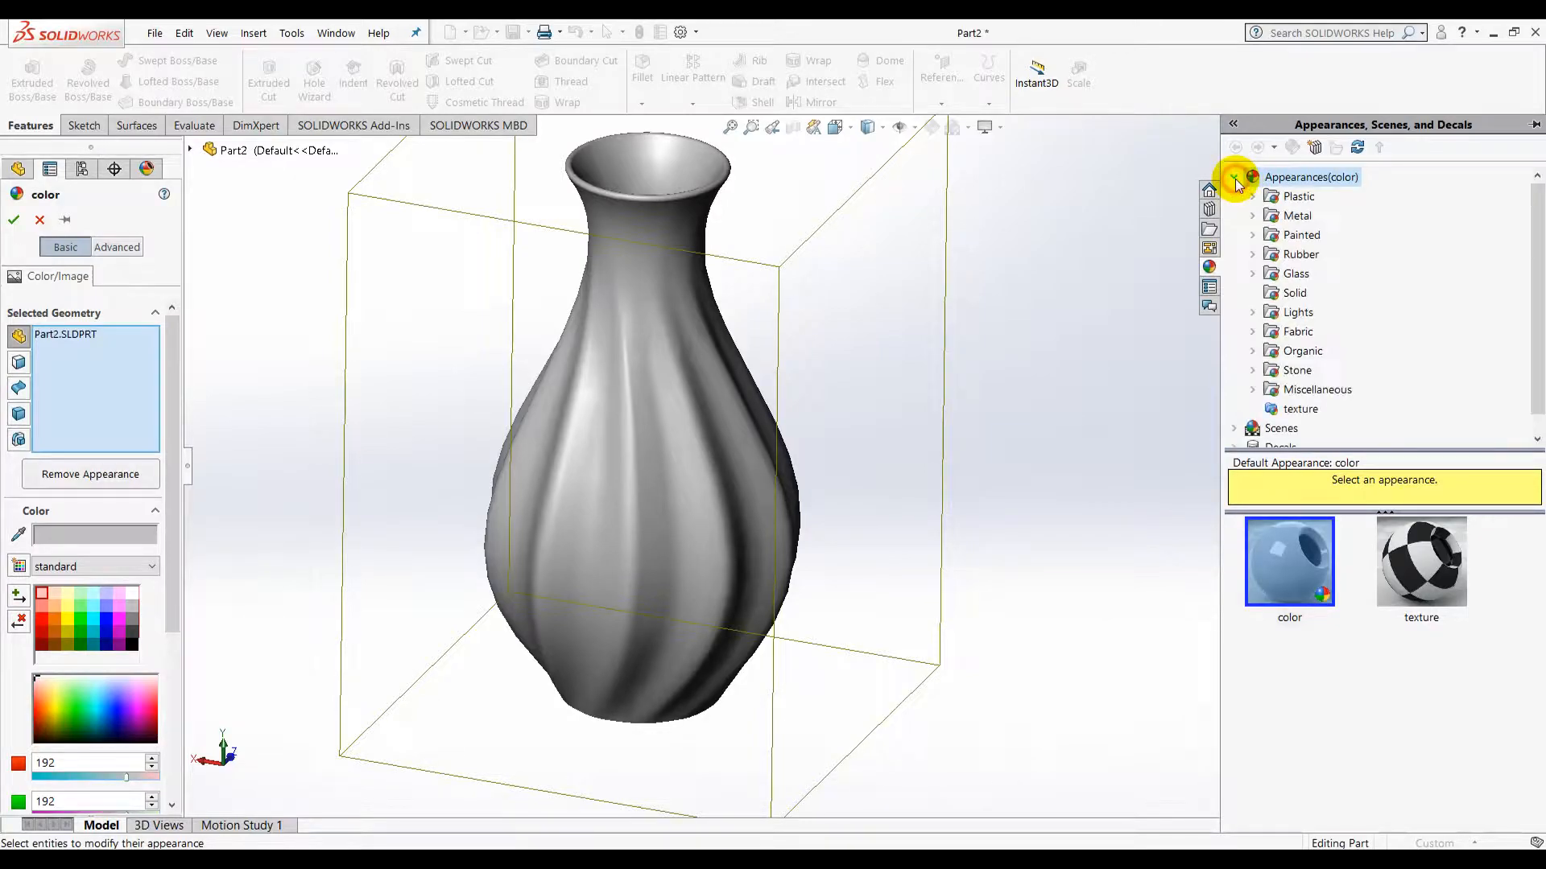
click(1251, 216)
scroll(1334, 323, down, 3)
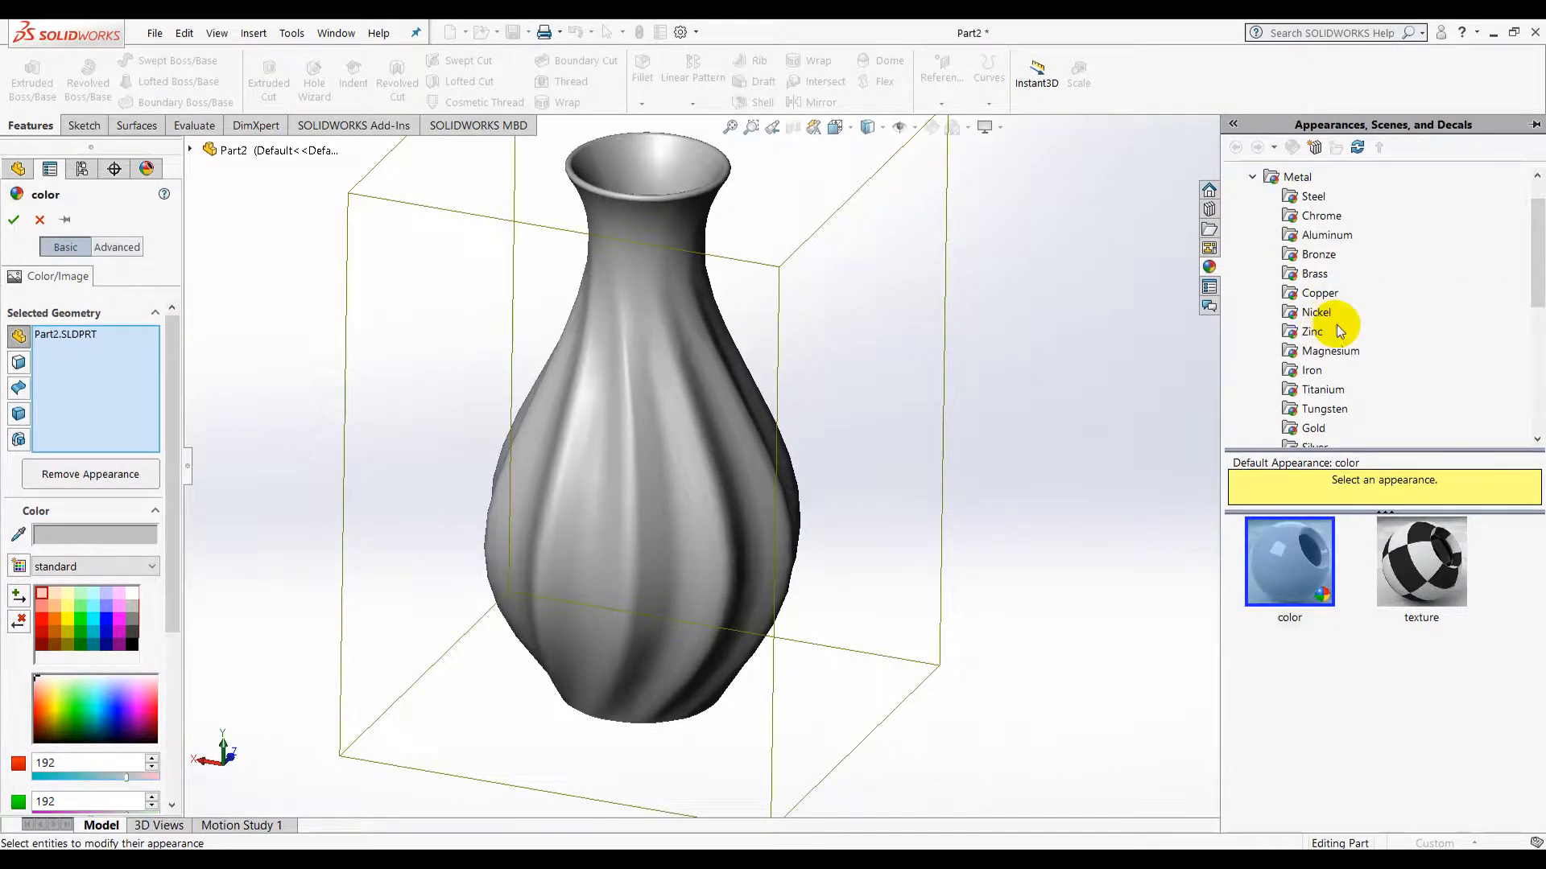
click(1312, 312)
click(1289, 561)
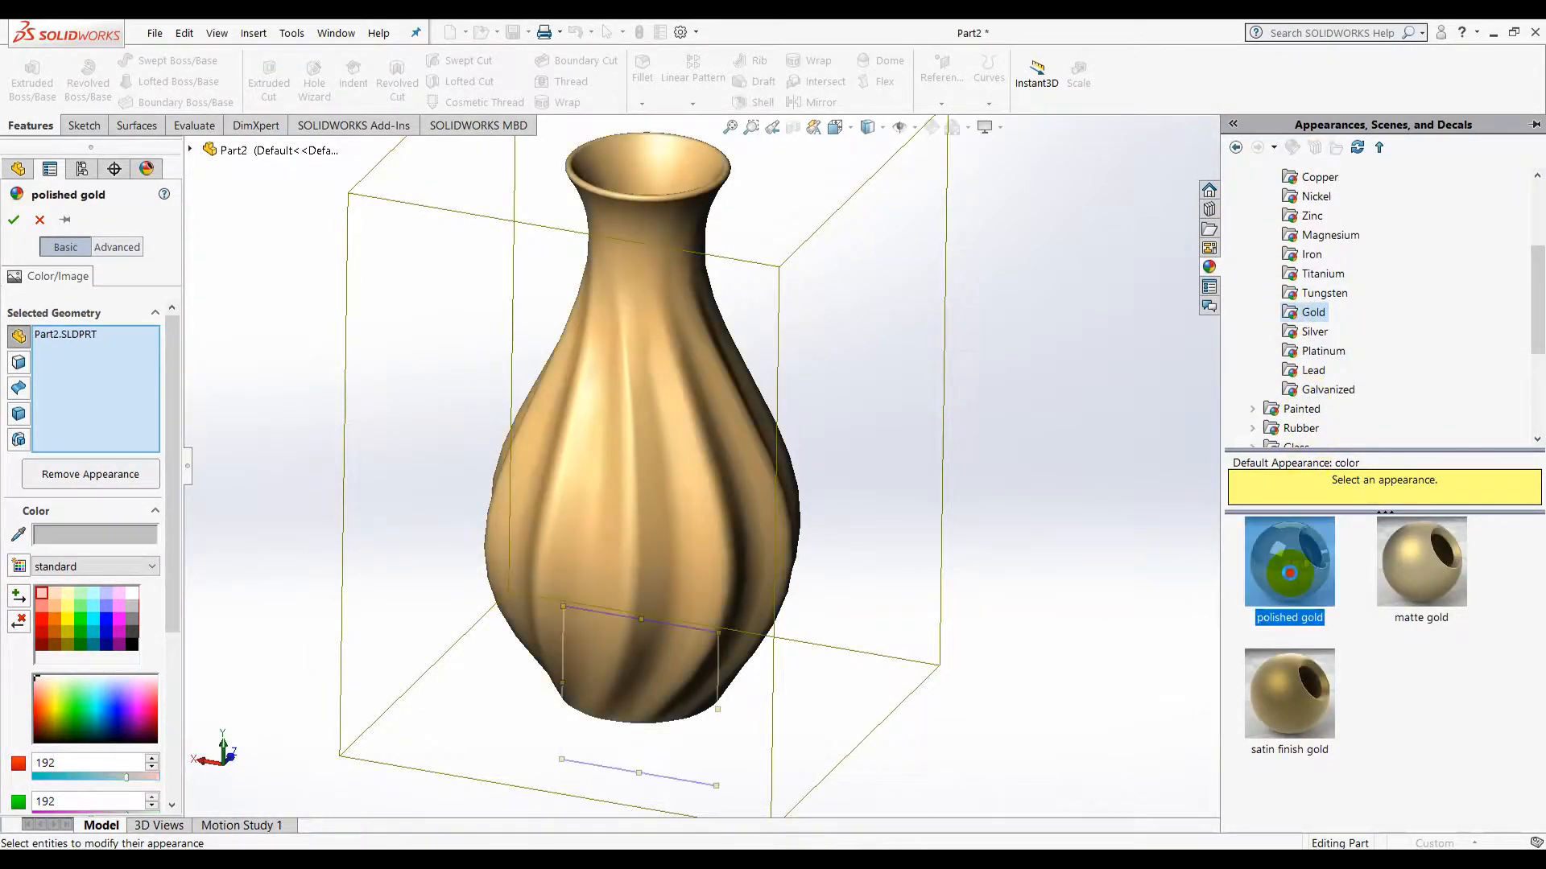
click(15, 220)
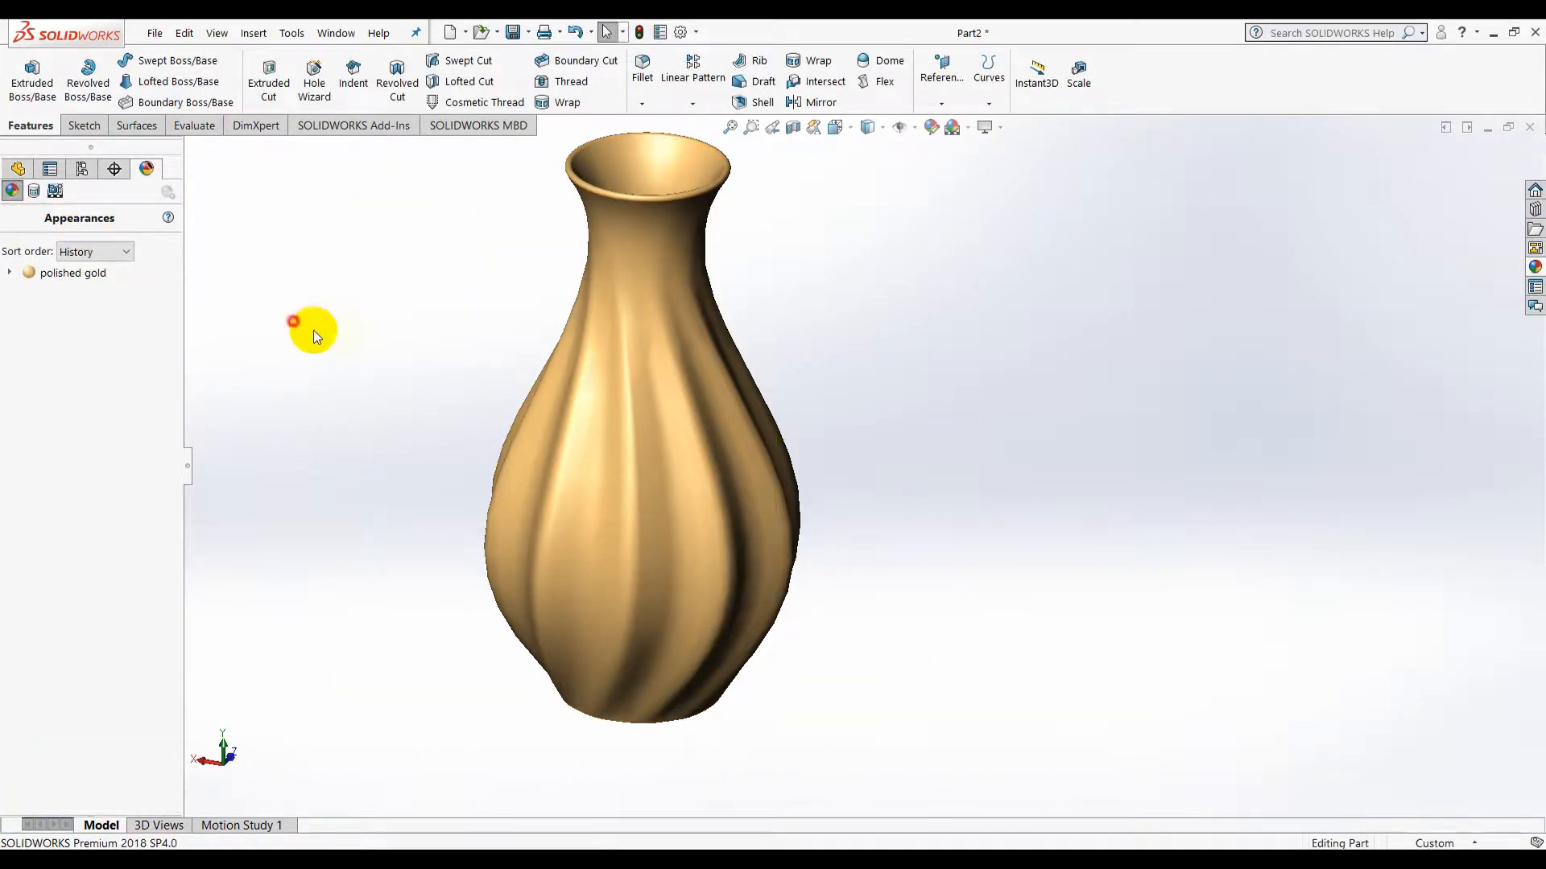
Enable the Perspective view and RealView Graphics display settings for the vase
click(866, 135)
click(1001, 129)
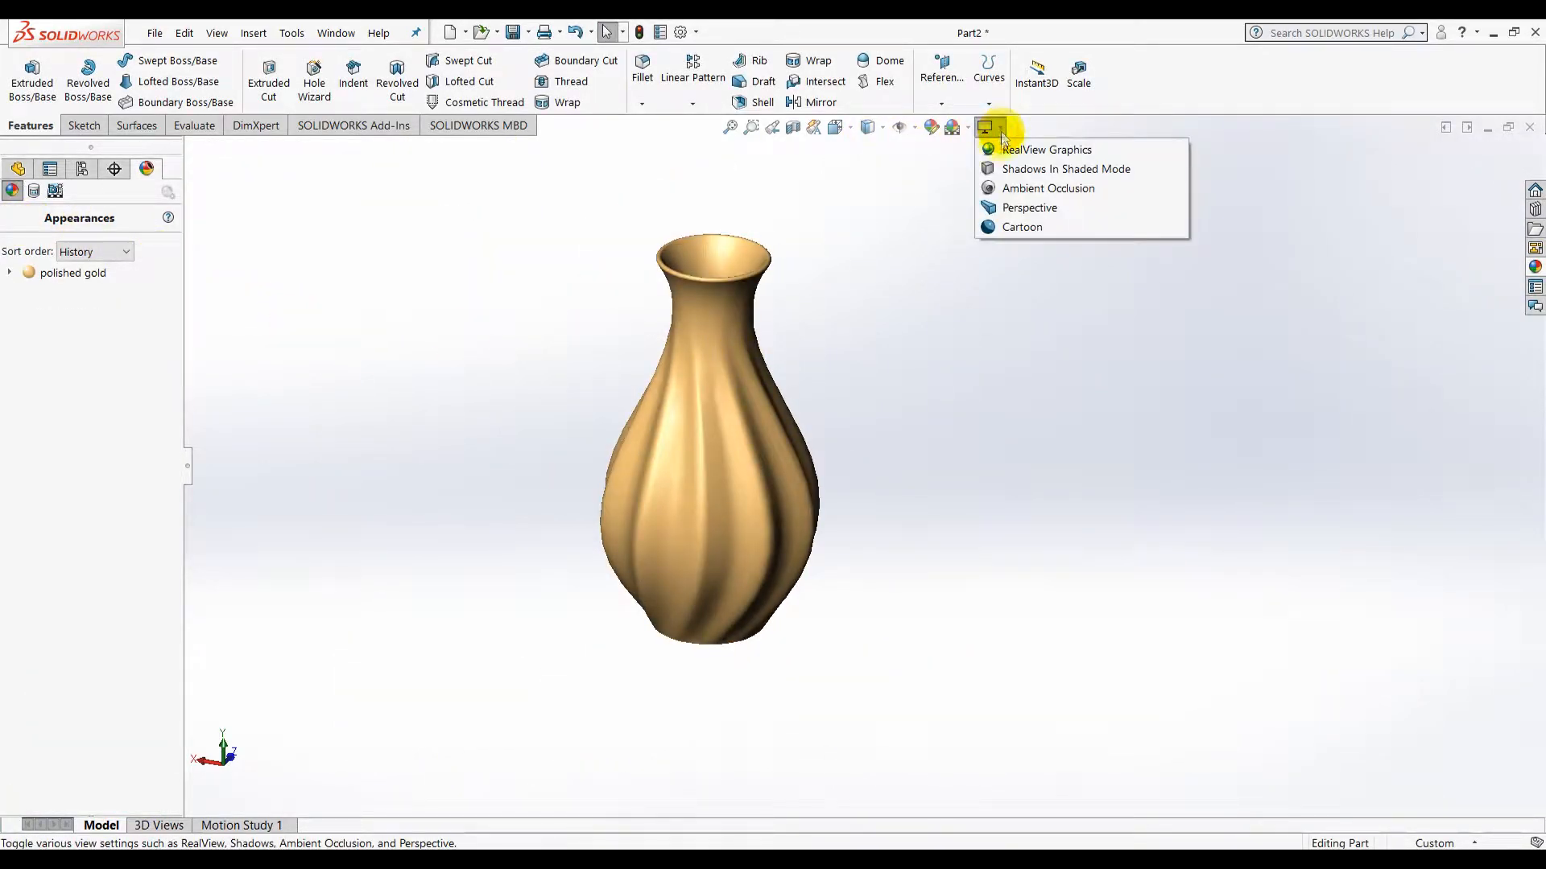
click(1007, 208)
mouse_move(939, 345)
middle_down()
mouse_move(909, 350)
mouse_move(946, 349)
middle_up()
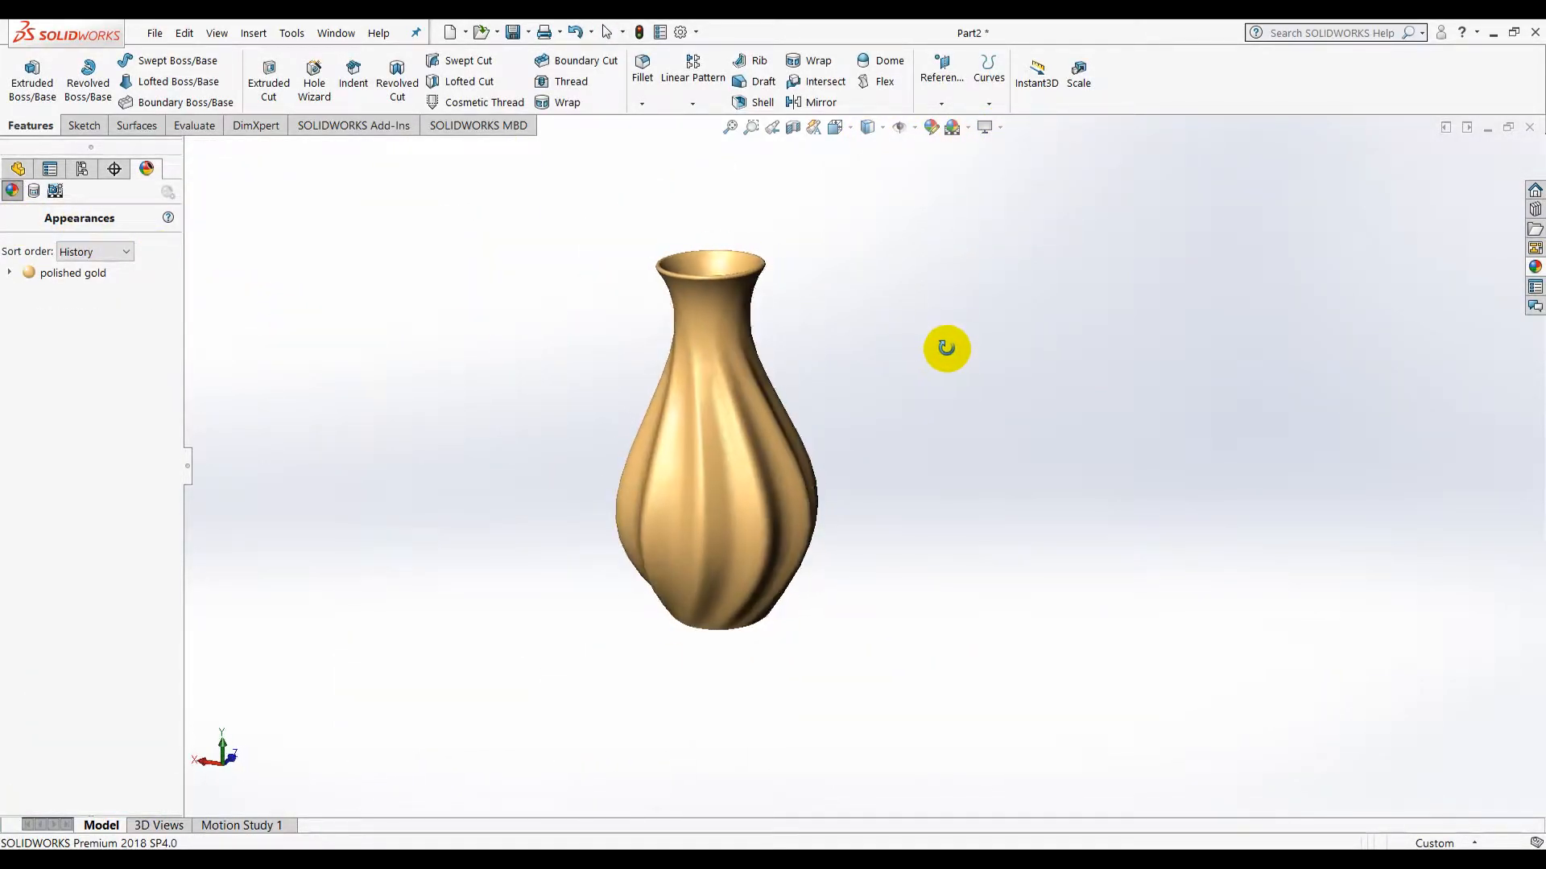
click(1000, 129)
click(1007, 151)
mouse_move(945, 349)
middle_down()
mouse_move(1052, 307)
mouse_move(1266, 280)
mouse_move(1101, 324)
mouse_move(1001, 389)
middle_up()
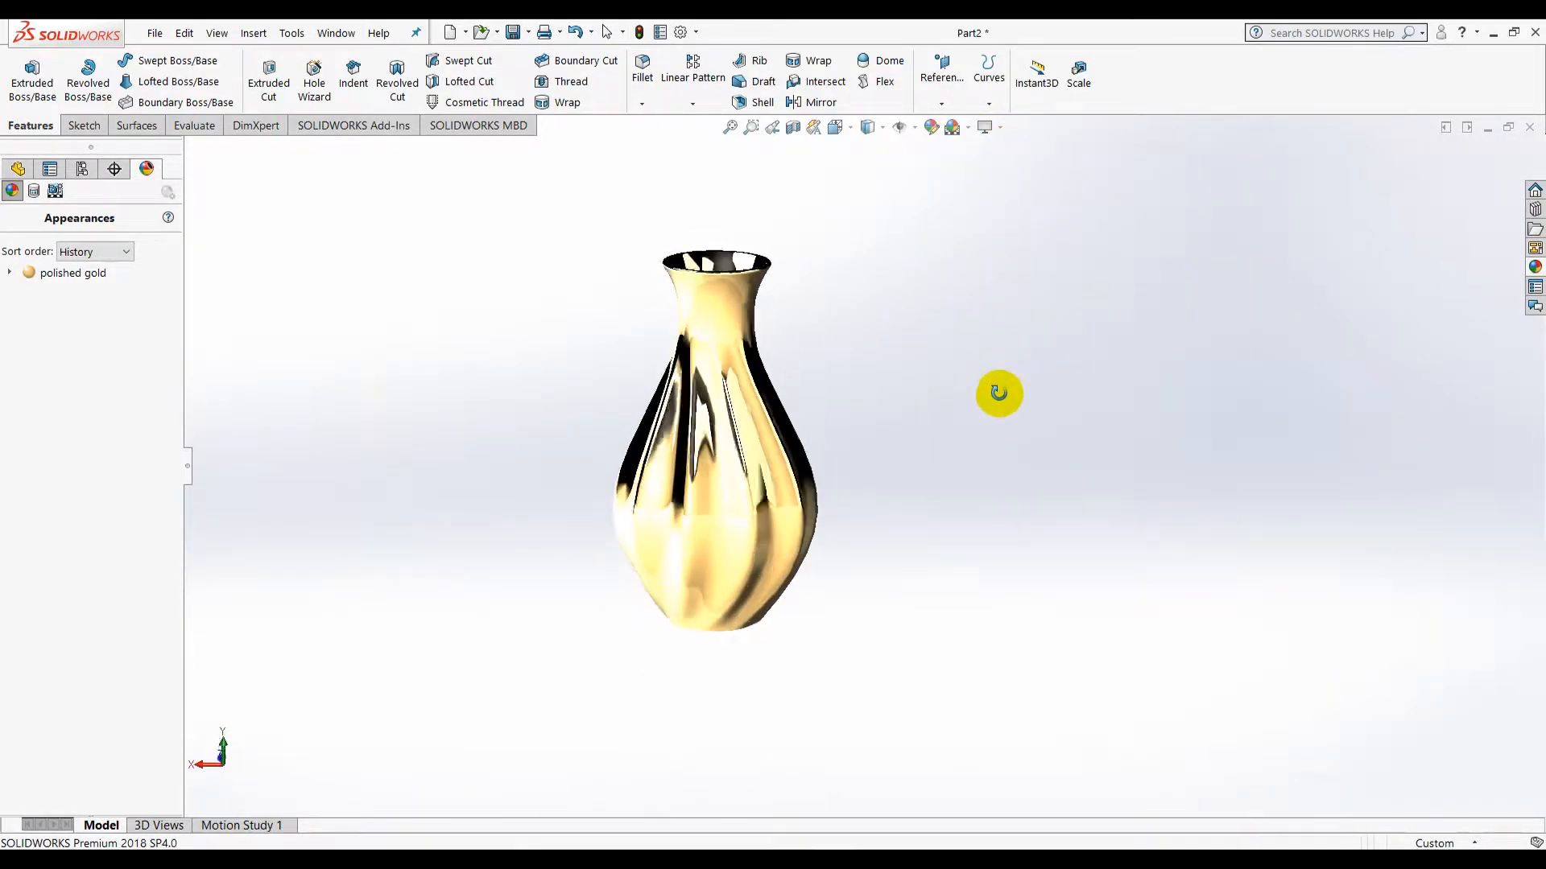
Cycle through the preset scenes and apply the one with the blurred blue-violet background to the vase
click(951, 131)
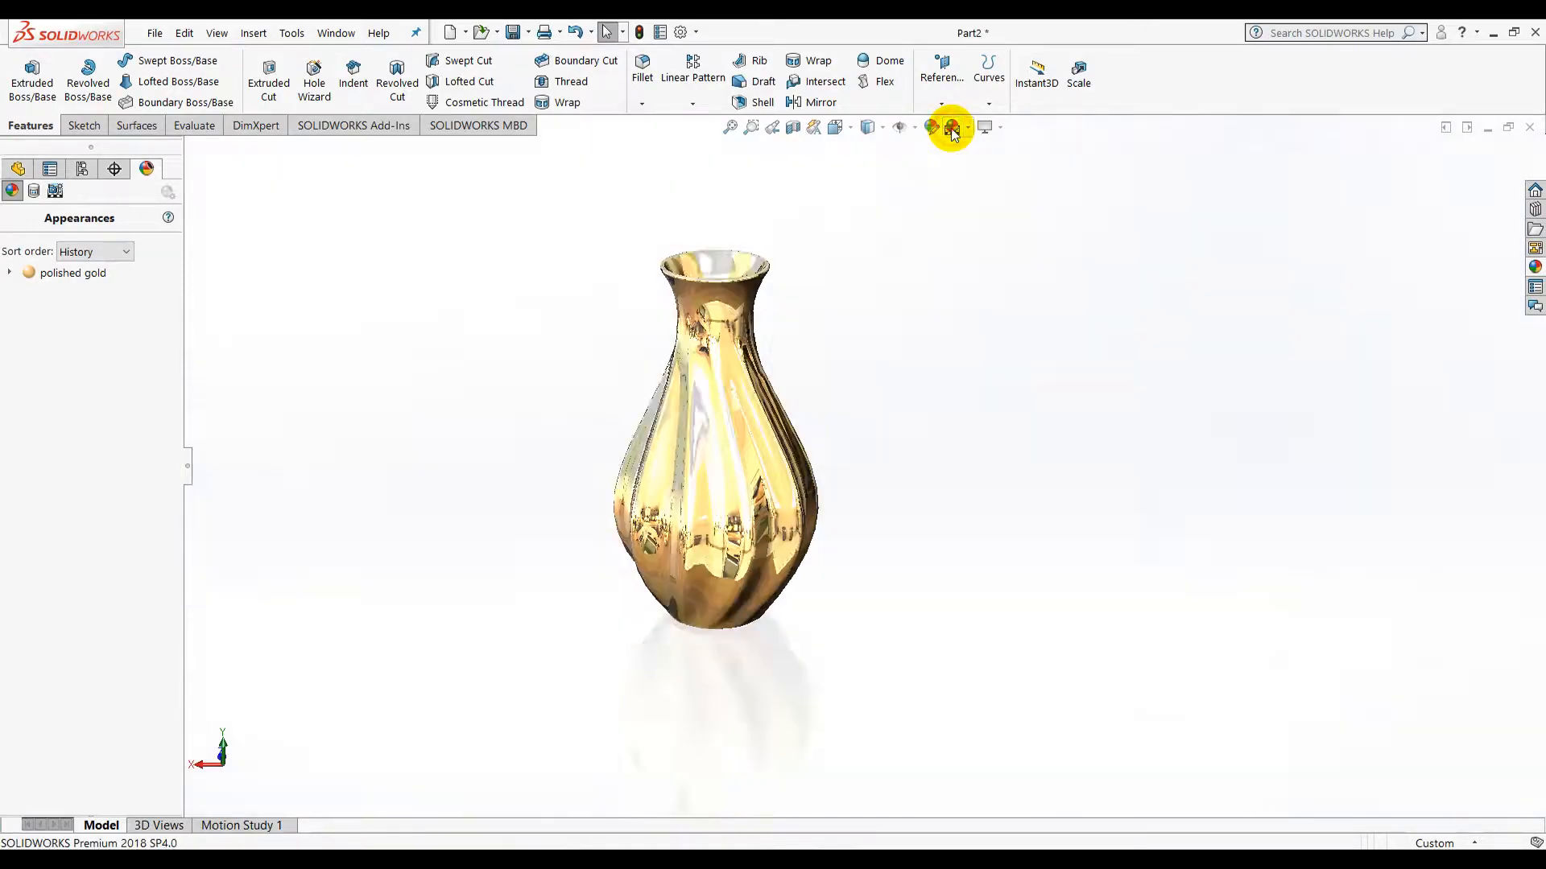
click(952, 131)
click(952, 130)
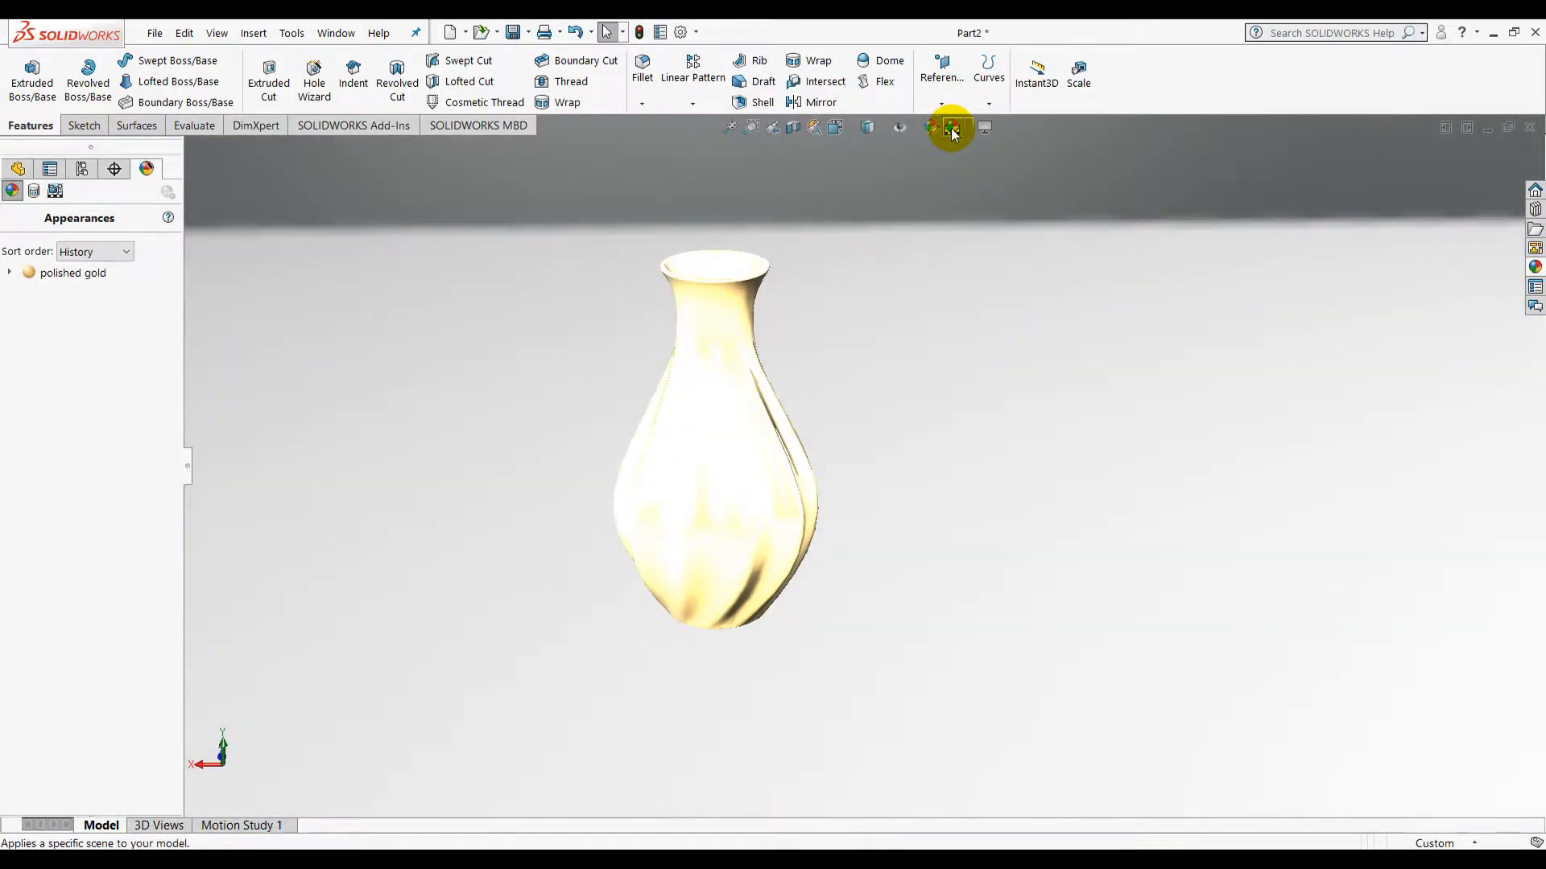
click(952, 130)
middle_drag(862, 403, 431, 568)
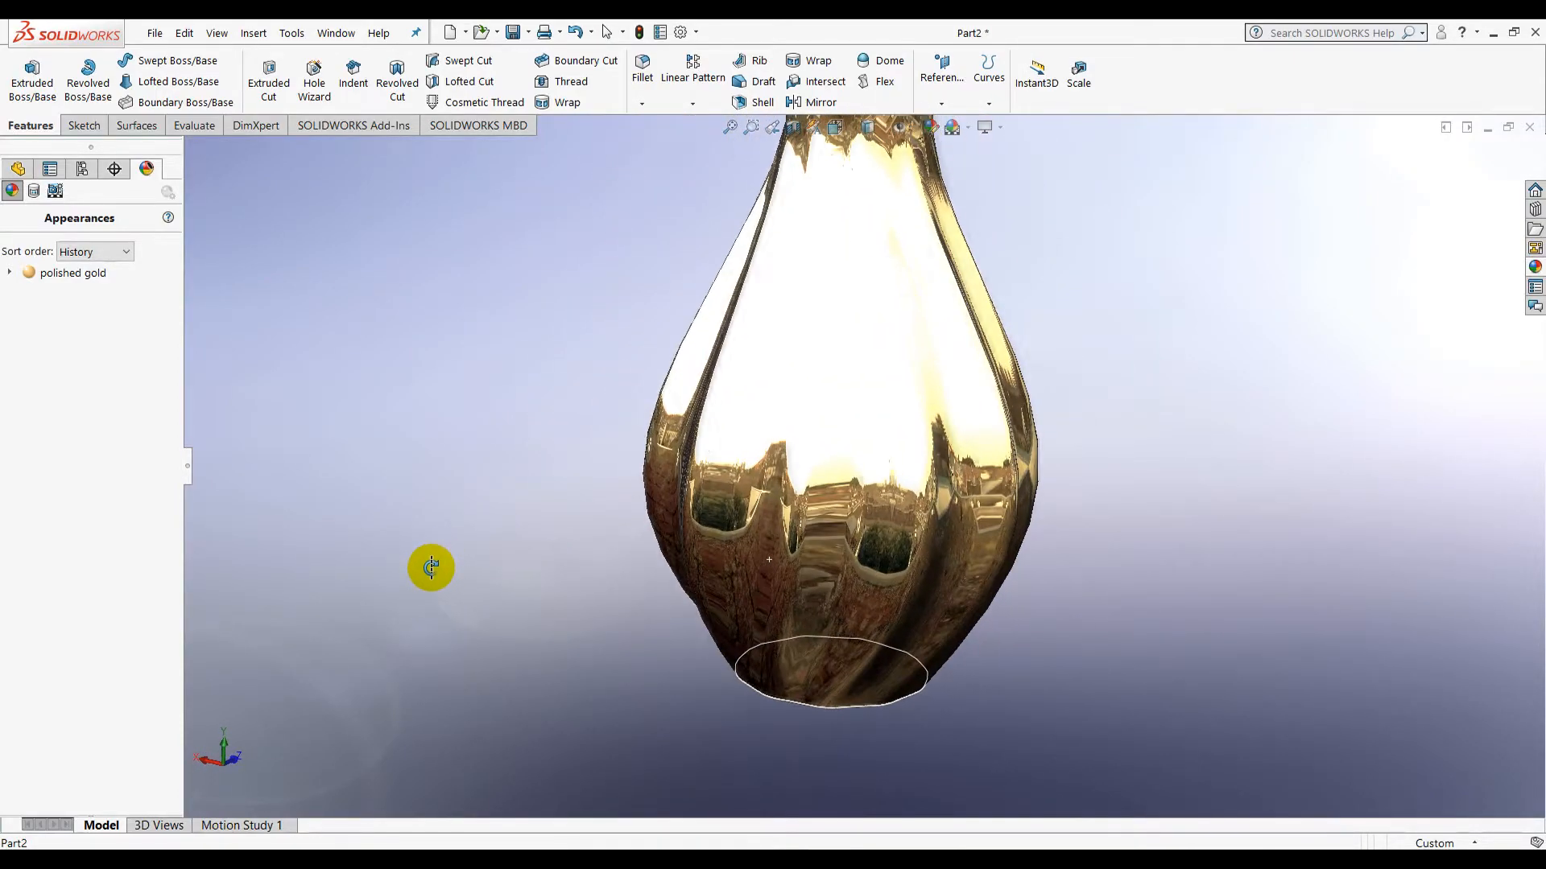
scroll(431, 568, up, 4)
scroll(1031, 335, down, 2)
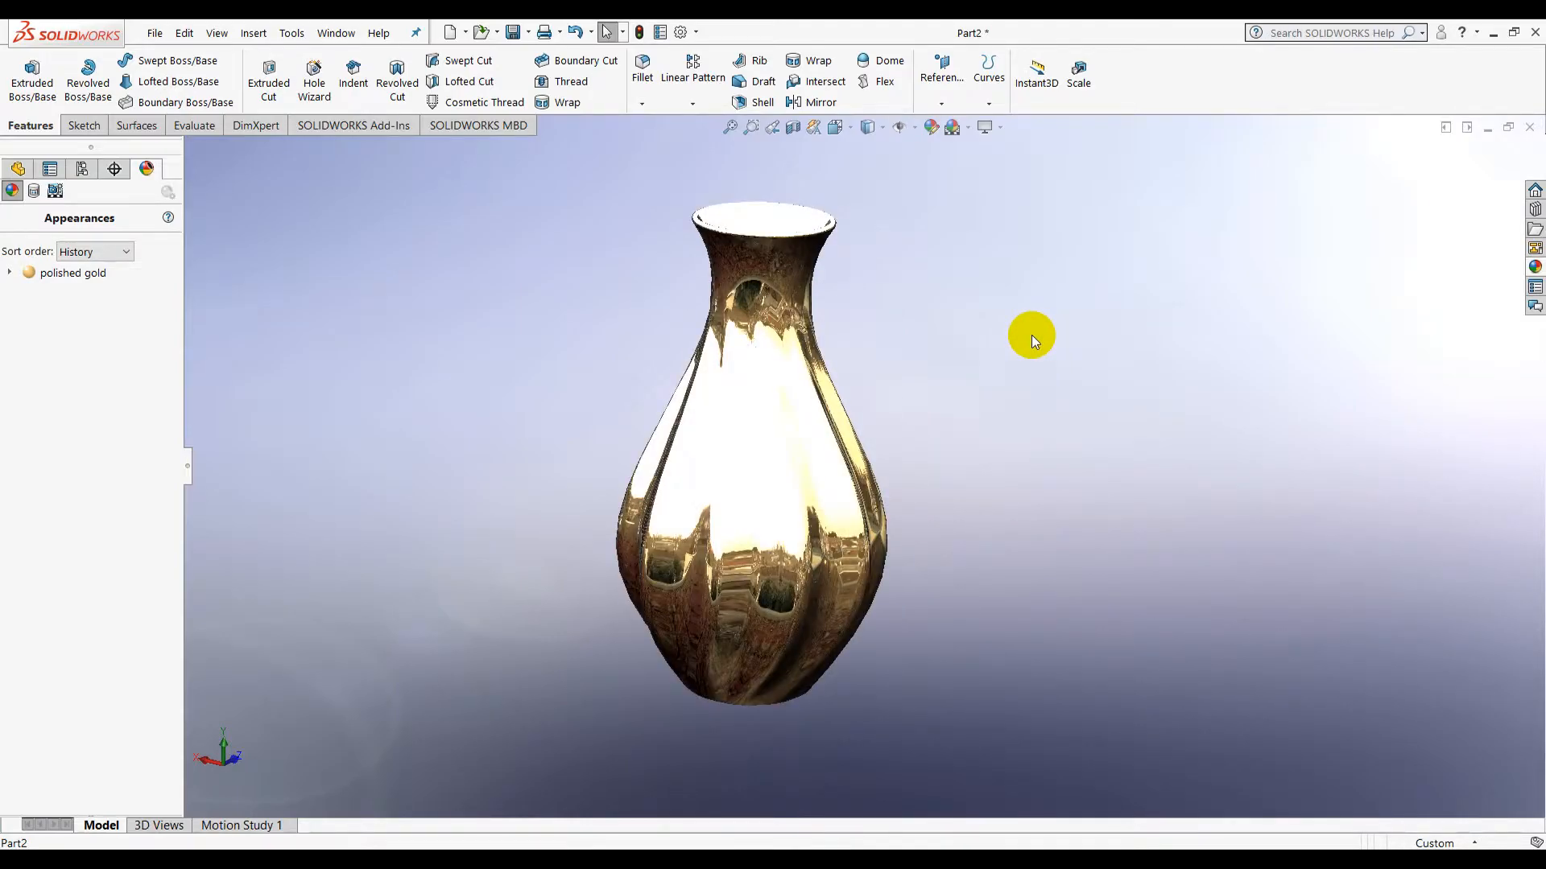